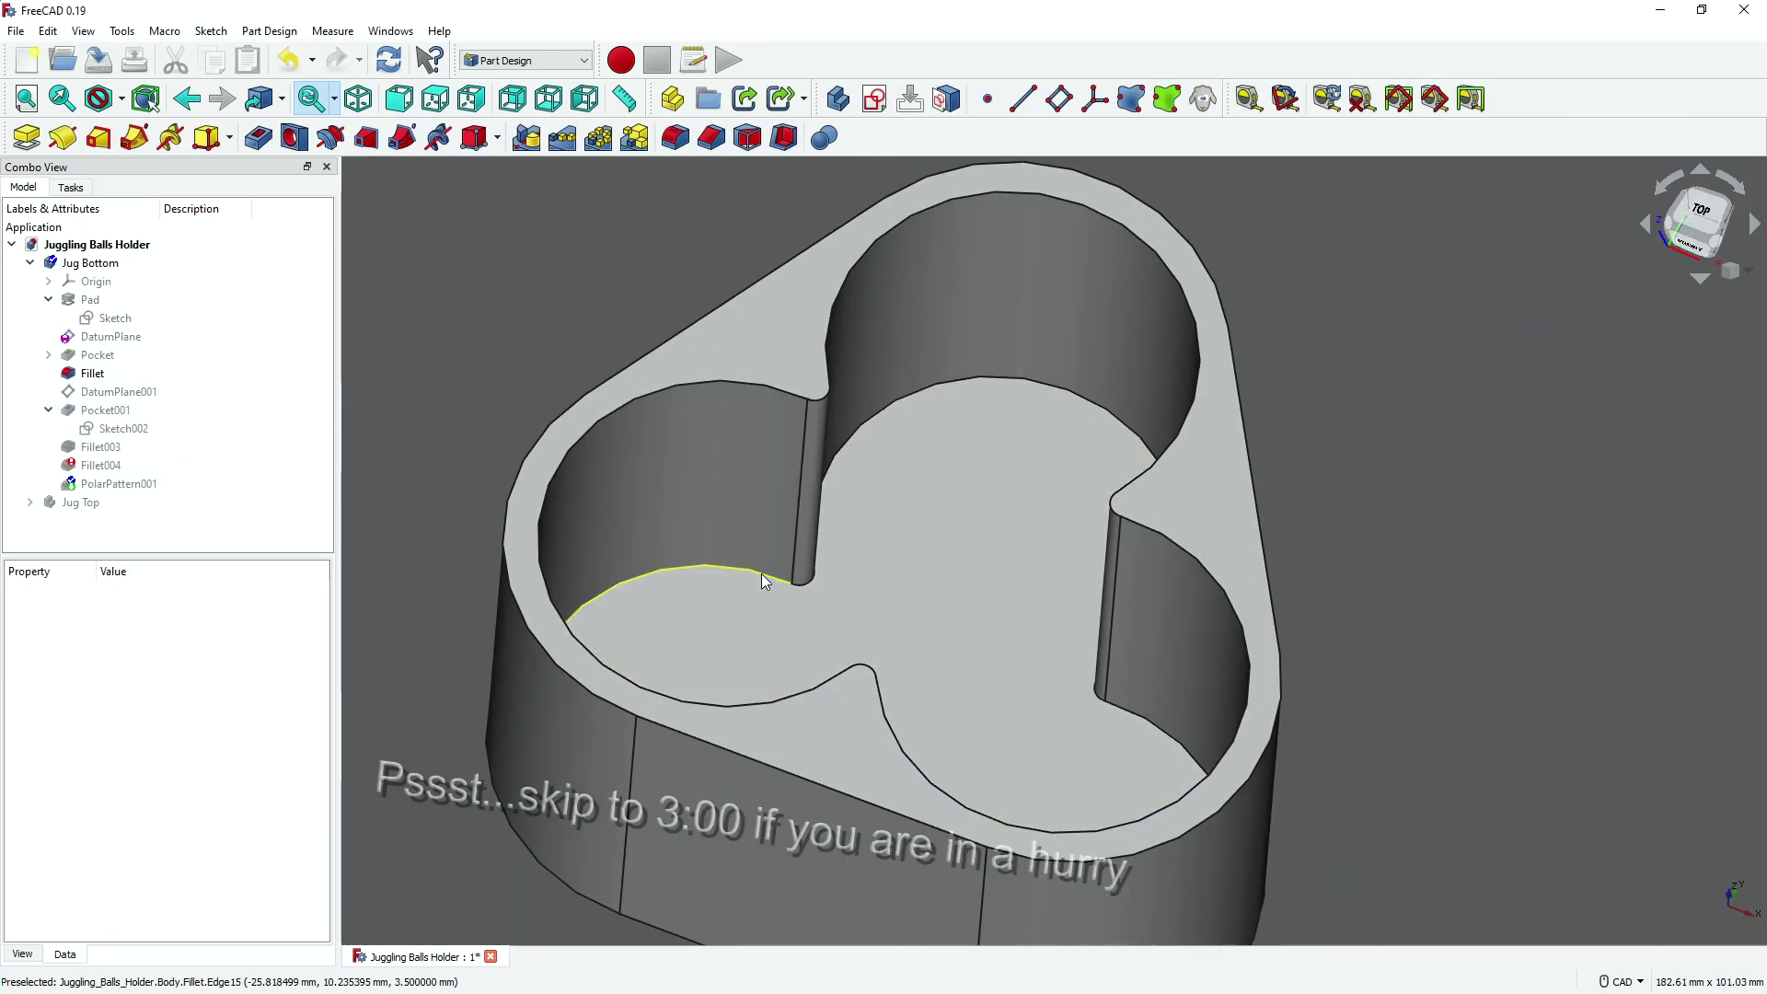
# Repair the polar pattern of the side slots and their fillets in the Jug Bottom body
pyautogui.rightClick(92, 264)
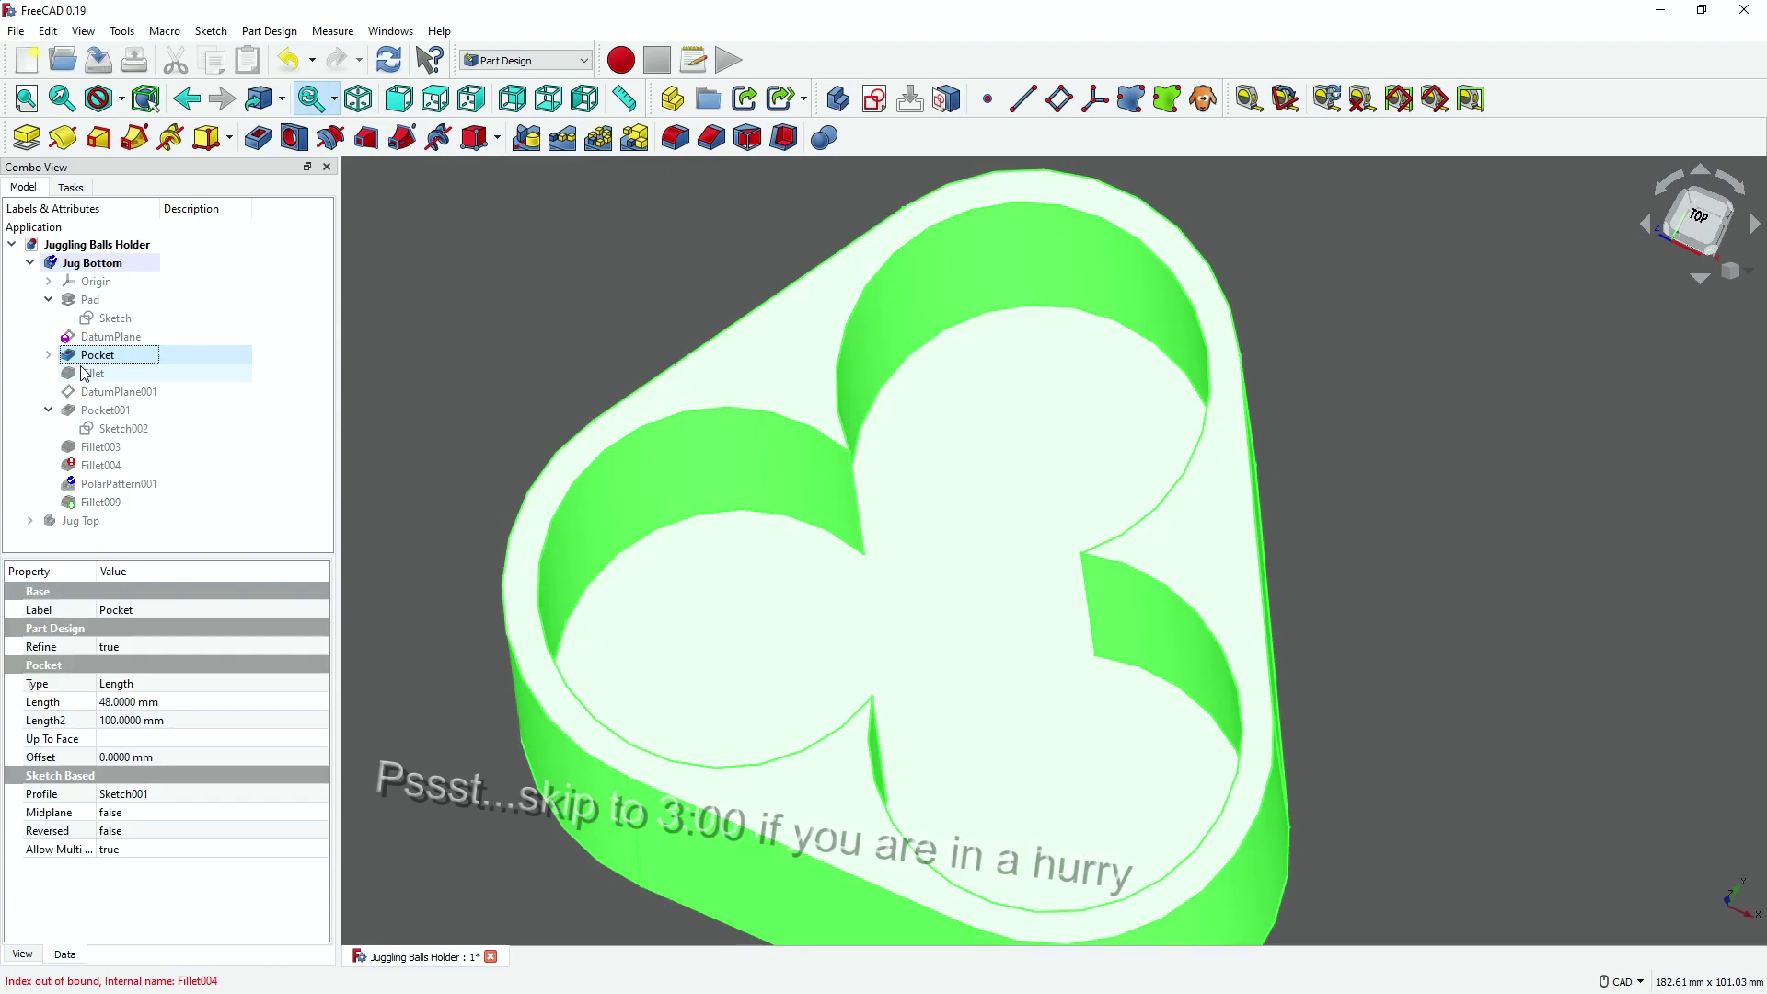
pyautogui.rightClick(137, 373)
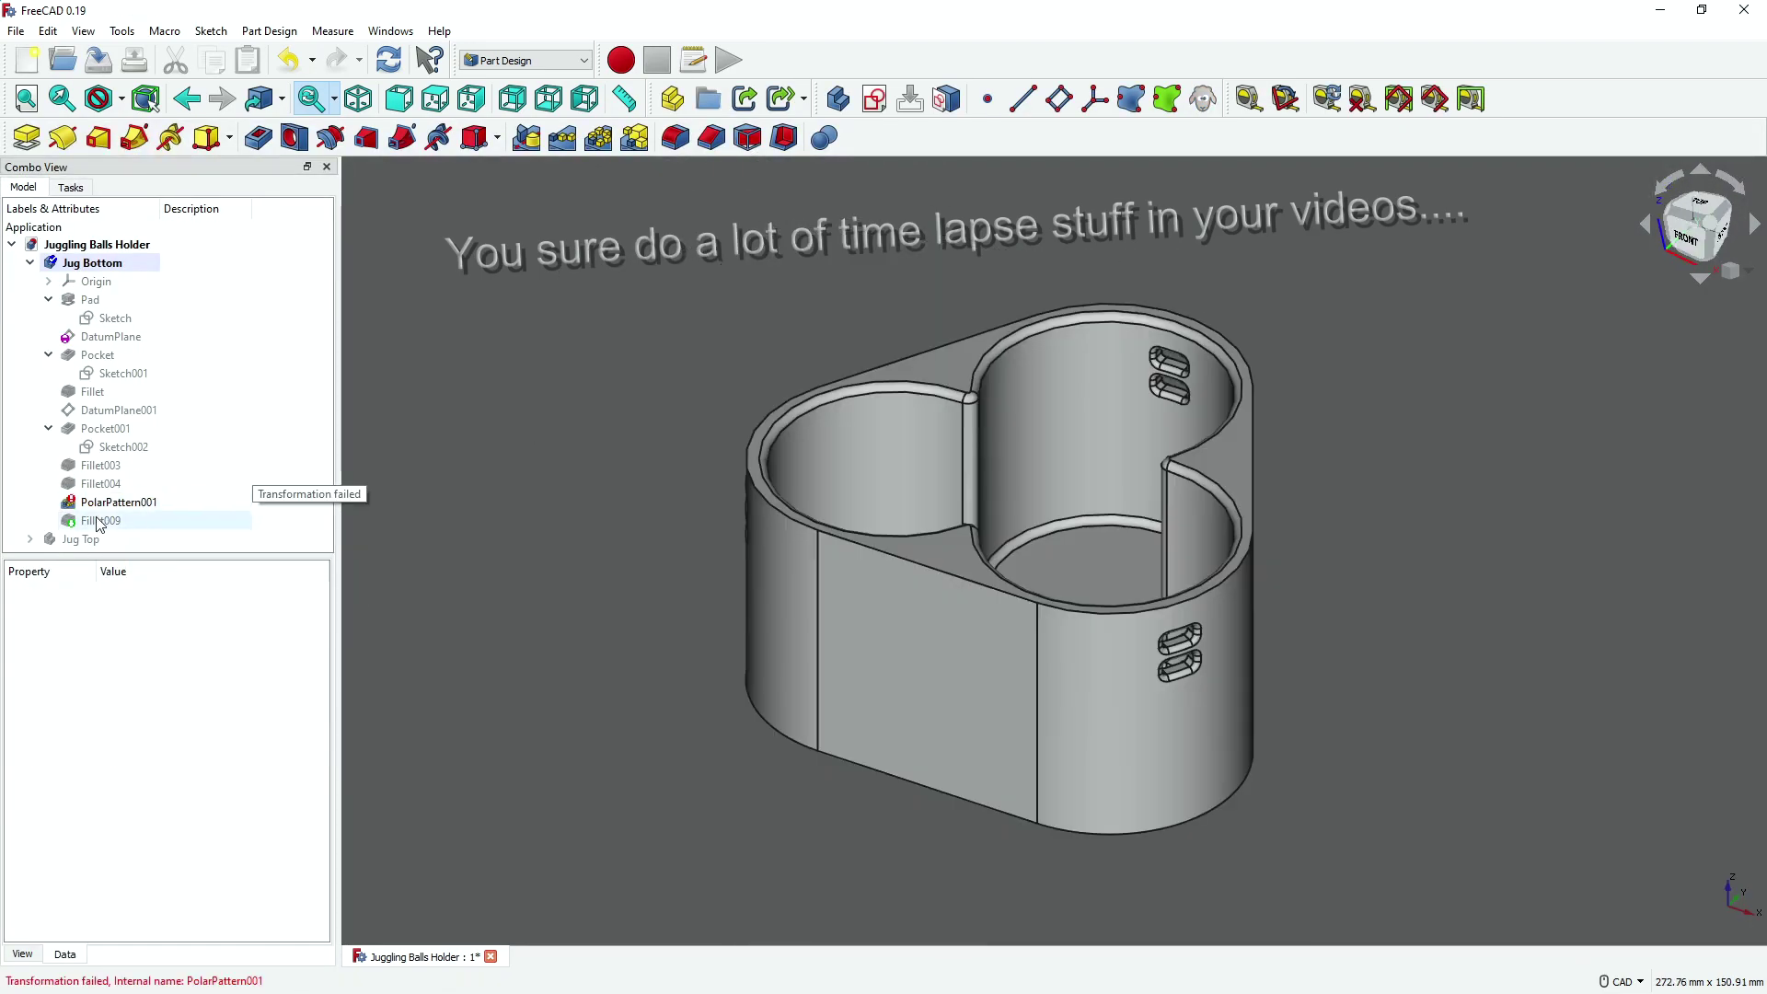
pyautogui.click(99, 521)
pyautogui.click(118, 501)
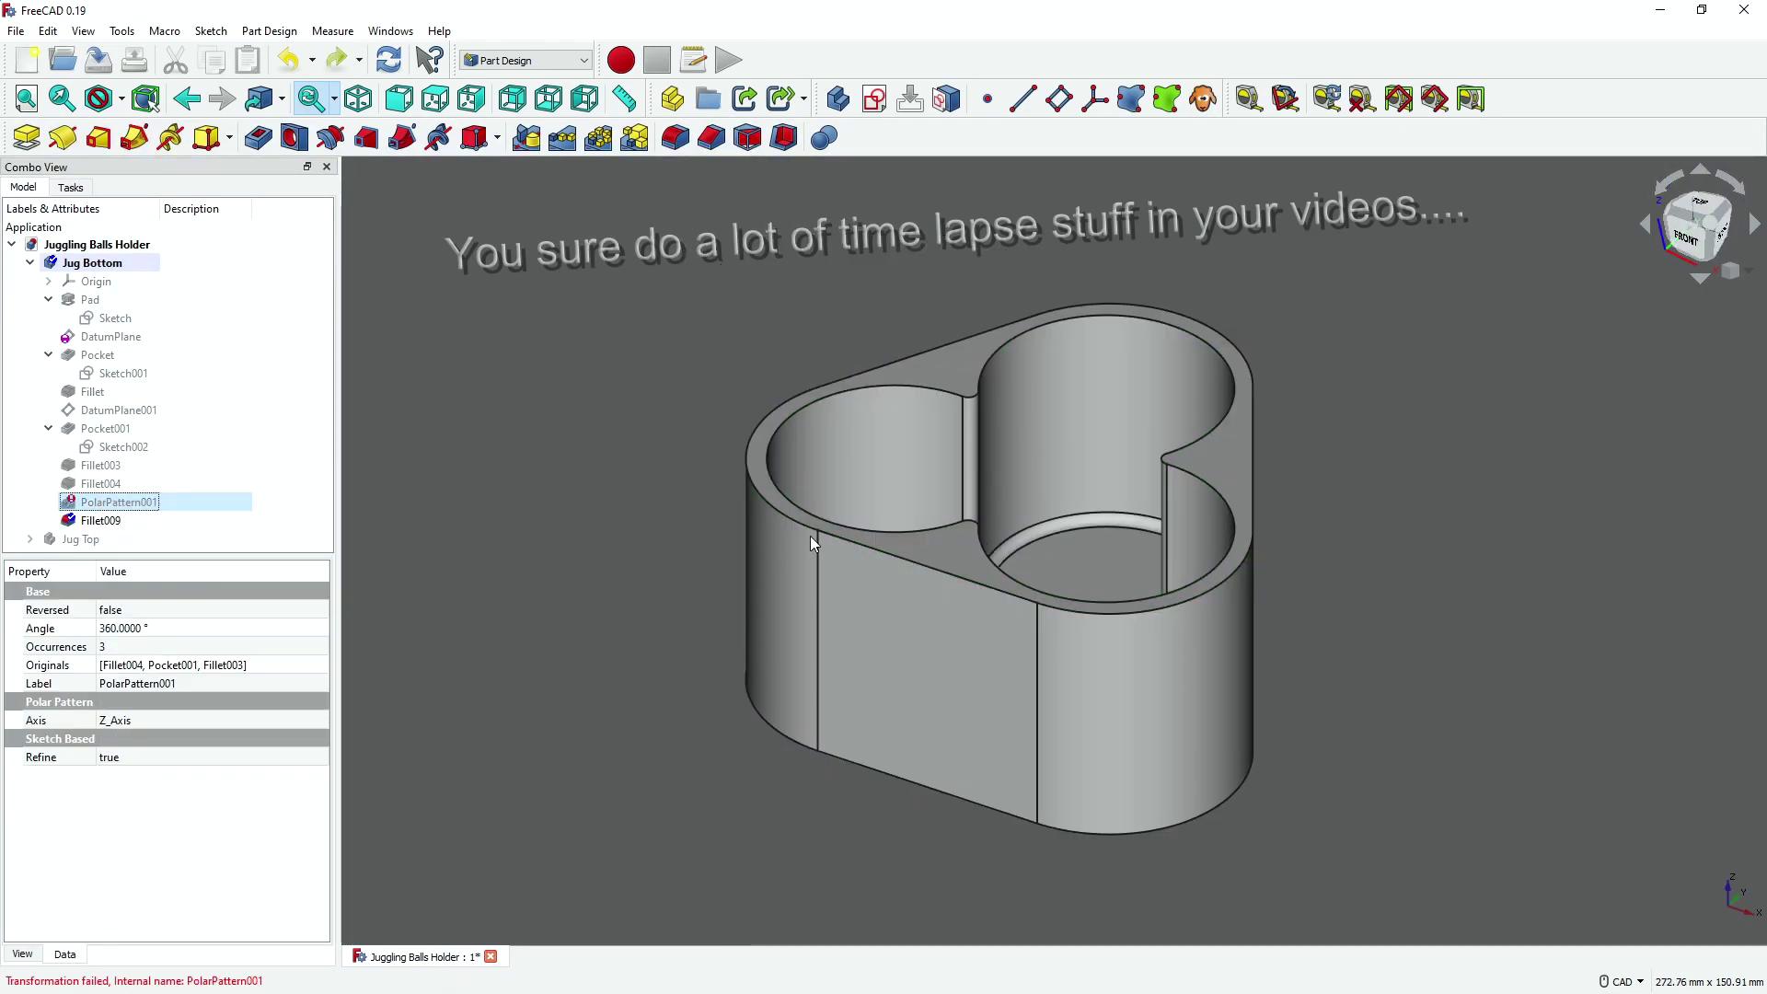
pyautogui.doubleClick(118, 502)
pyautogui.click(53, 441)
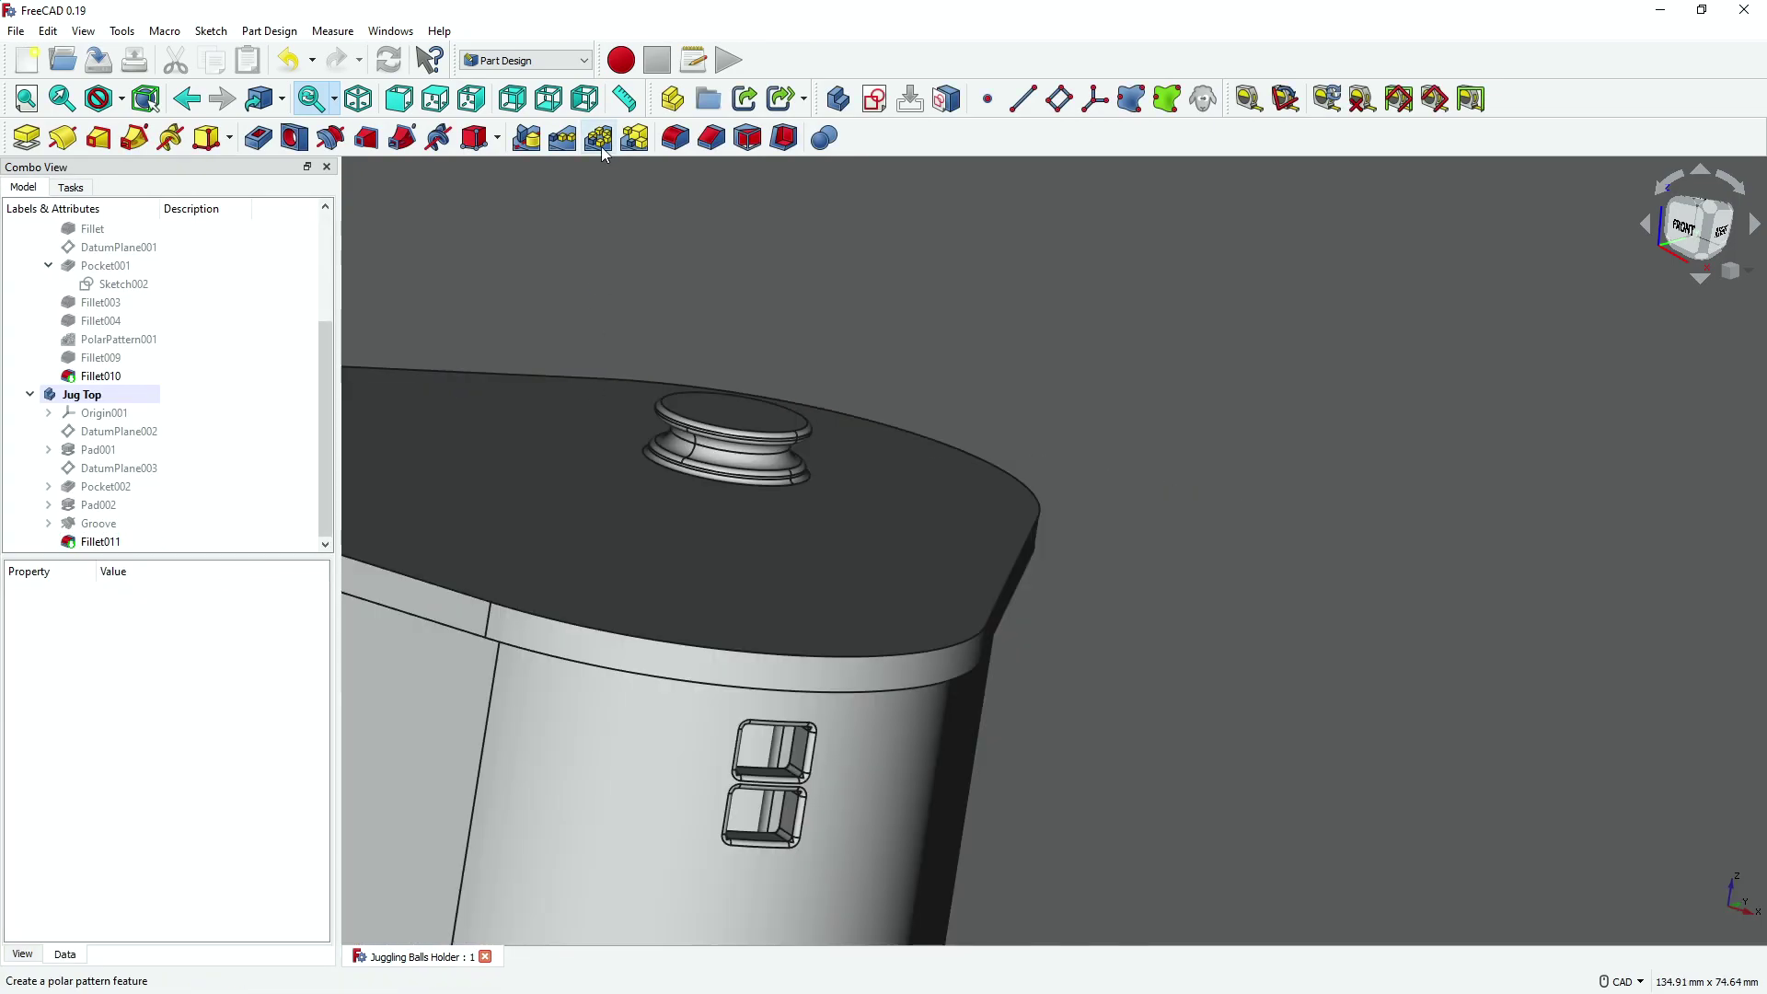
# Polar-pattern the knob on the Jug Top lid into three copies
pyautogui.click(598, 138)
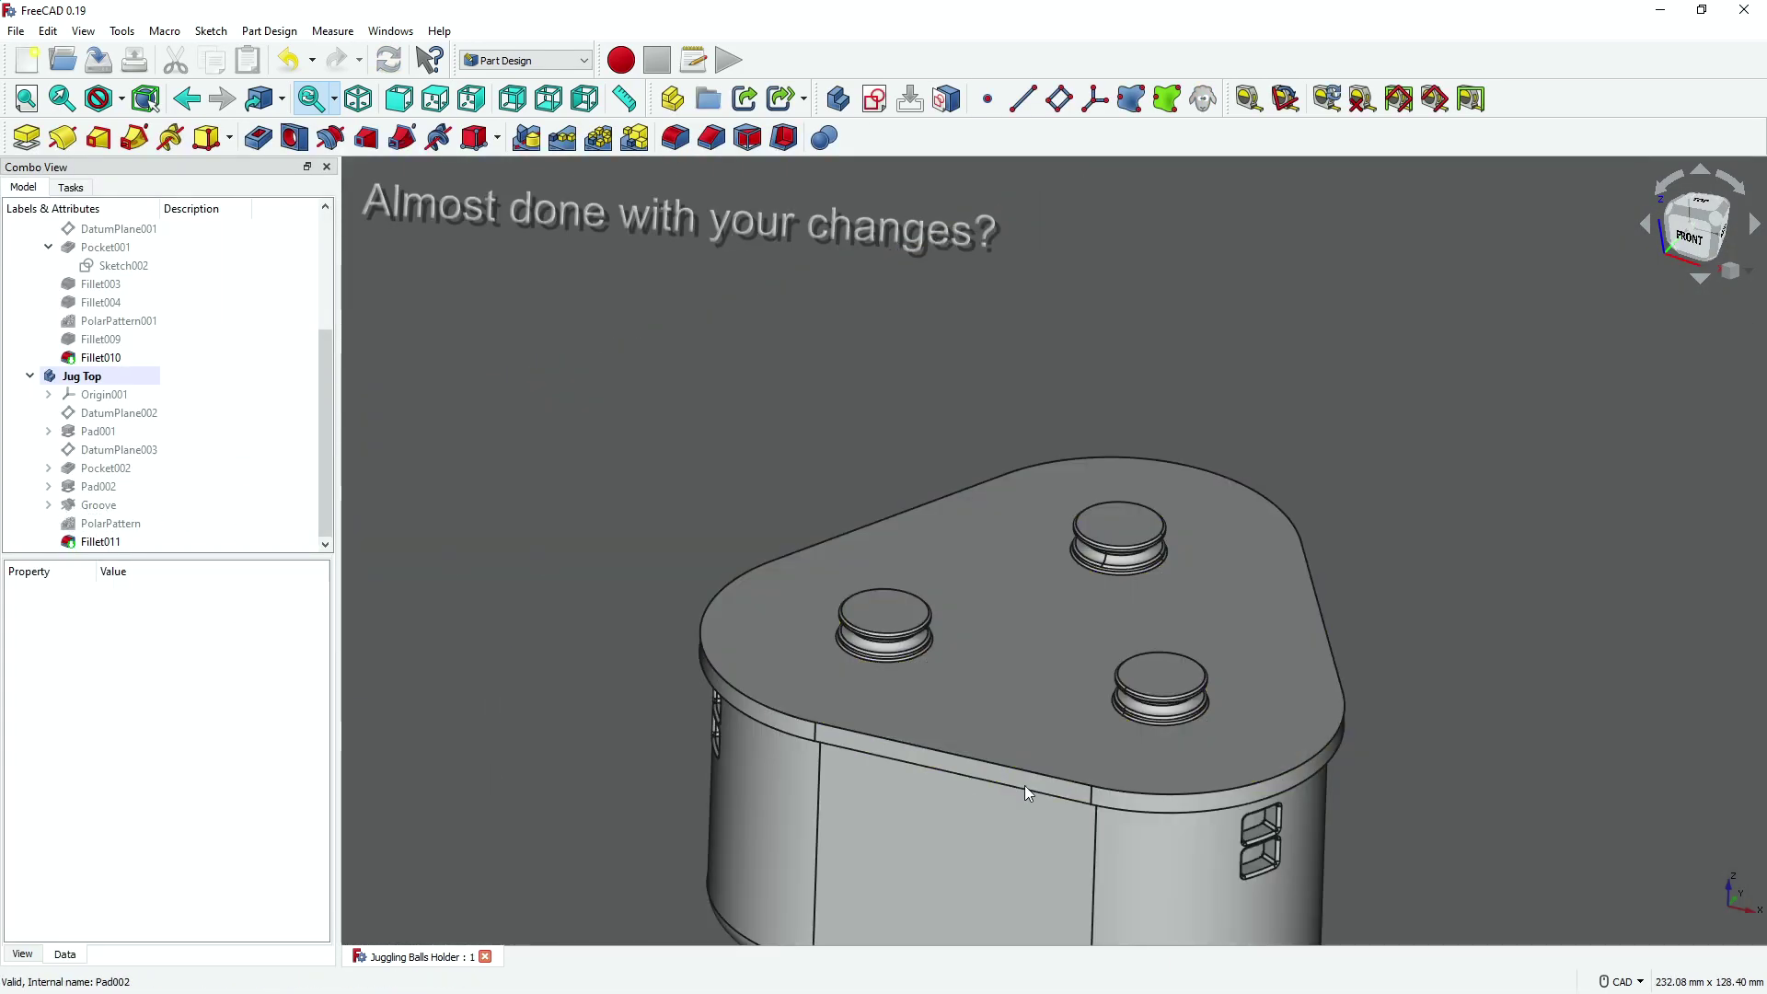
pyautogui.click(1292, 514)
pyautogui.click(621, 819)
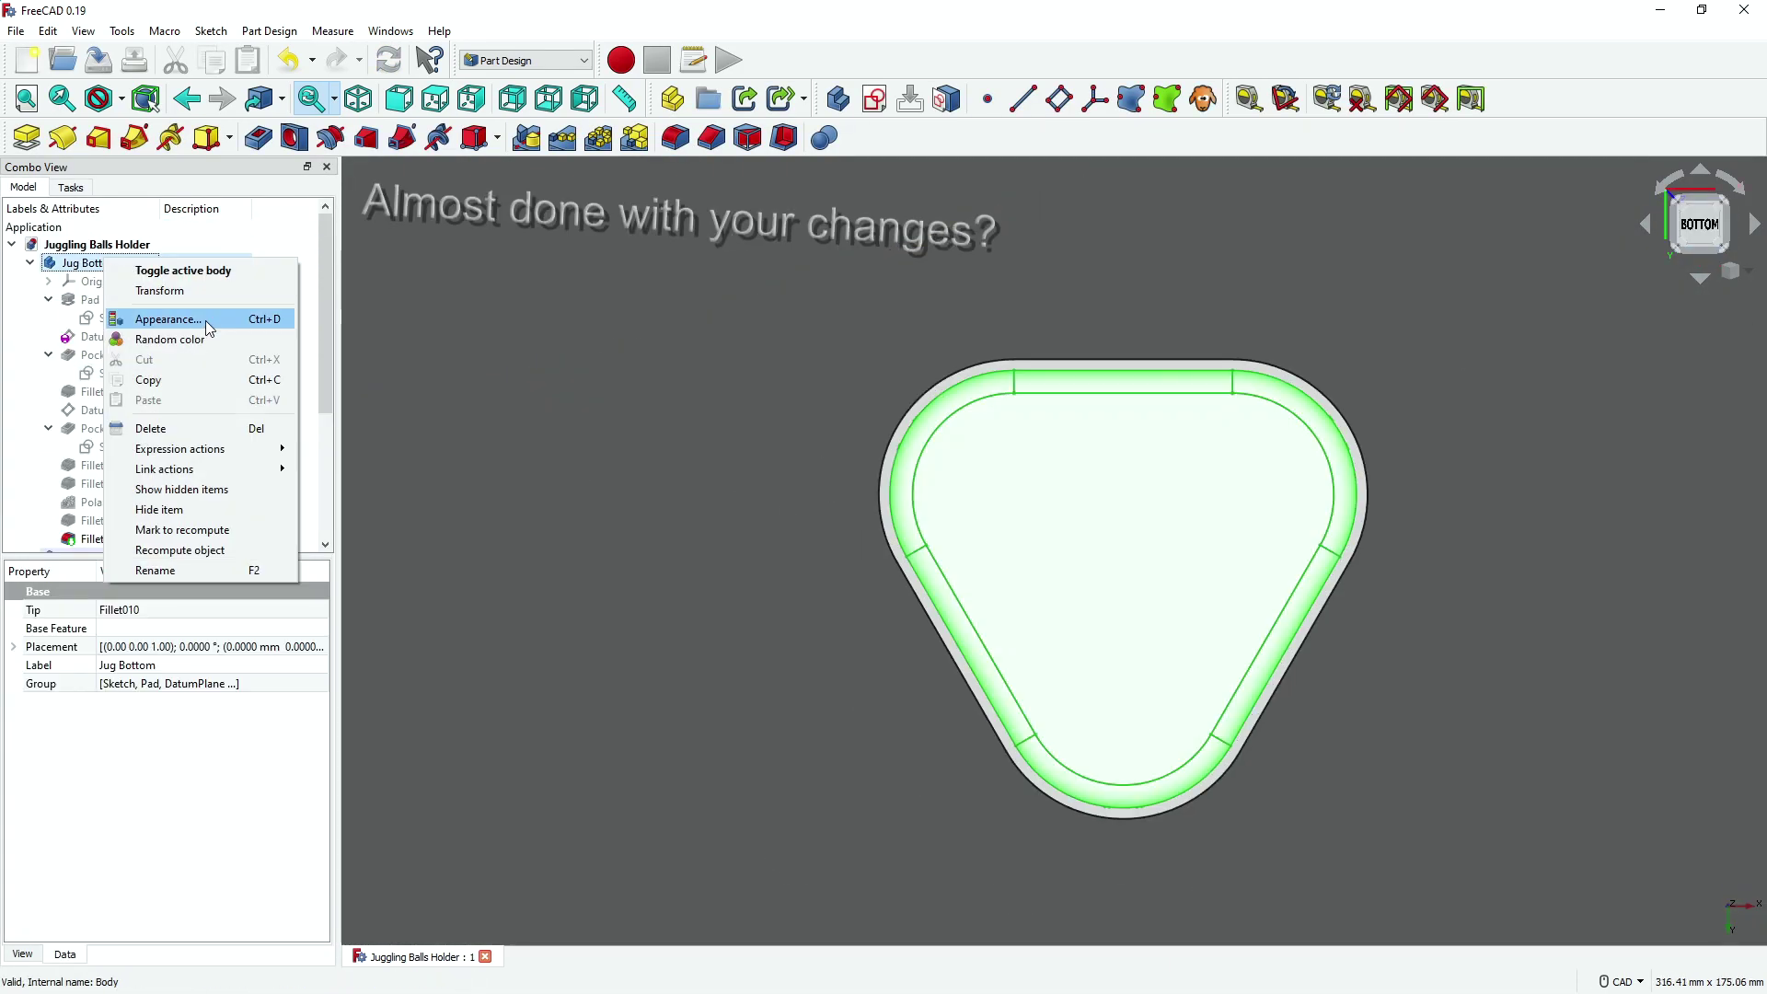
# Reshape the Pocket002 sketch of Jug Top into a rounded triangle and add a tangent constraint to its outline
pyautogui.click(206, 320)
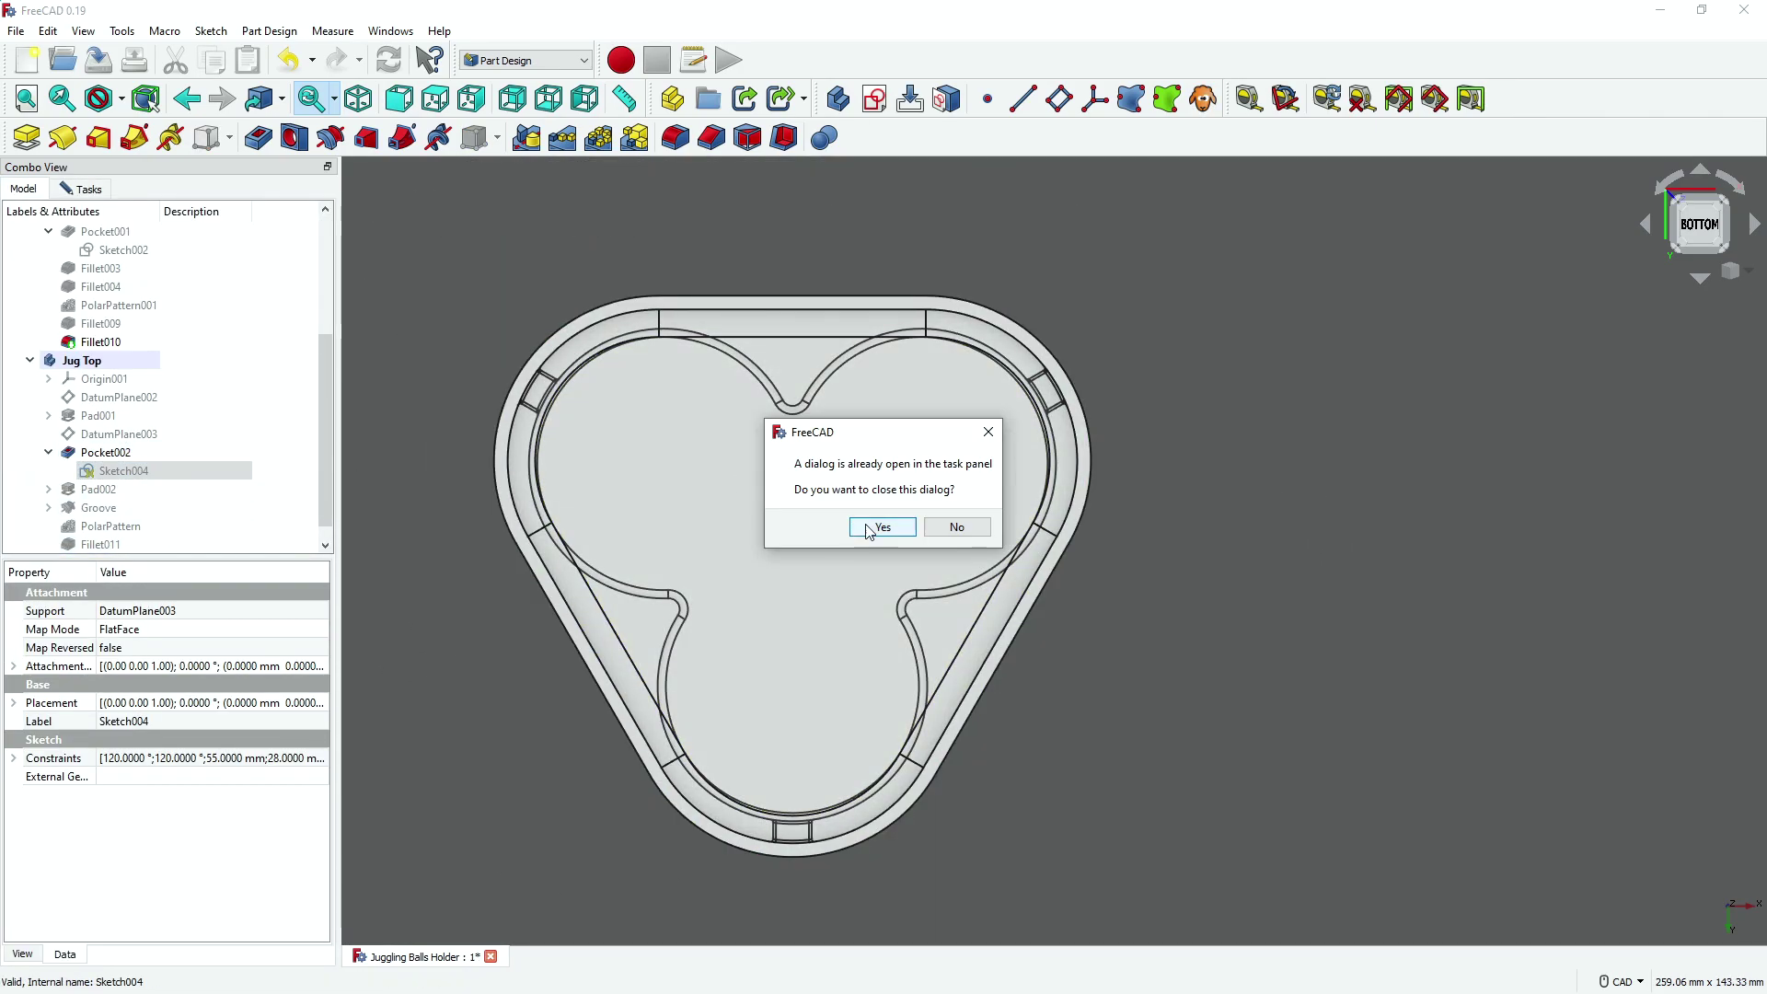
pyautogui.click(880, 527)
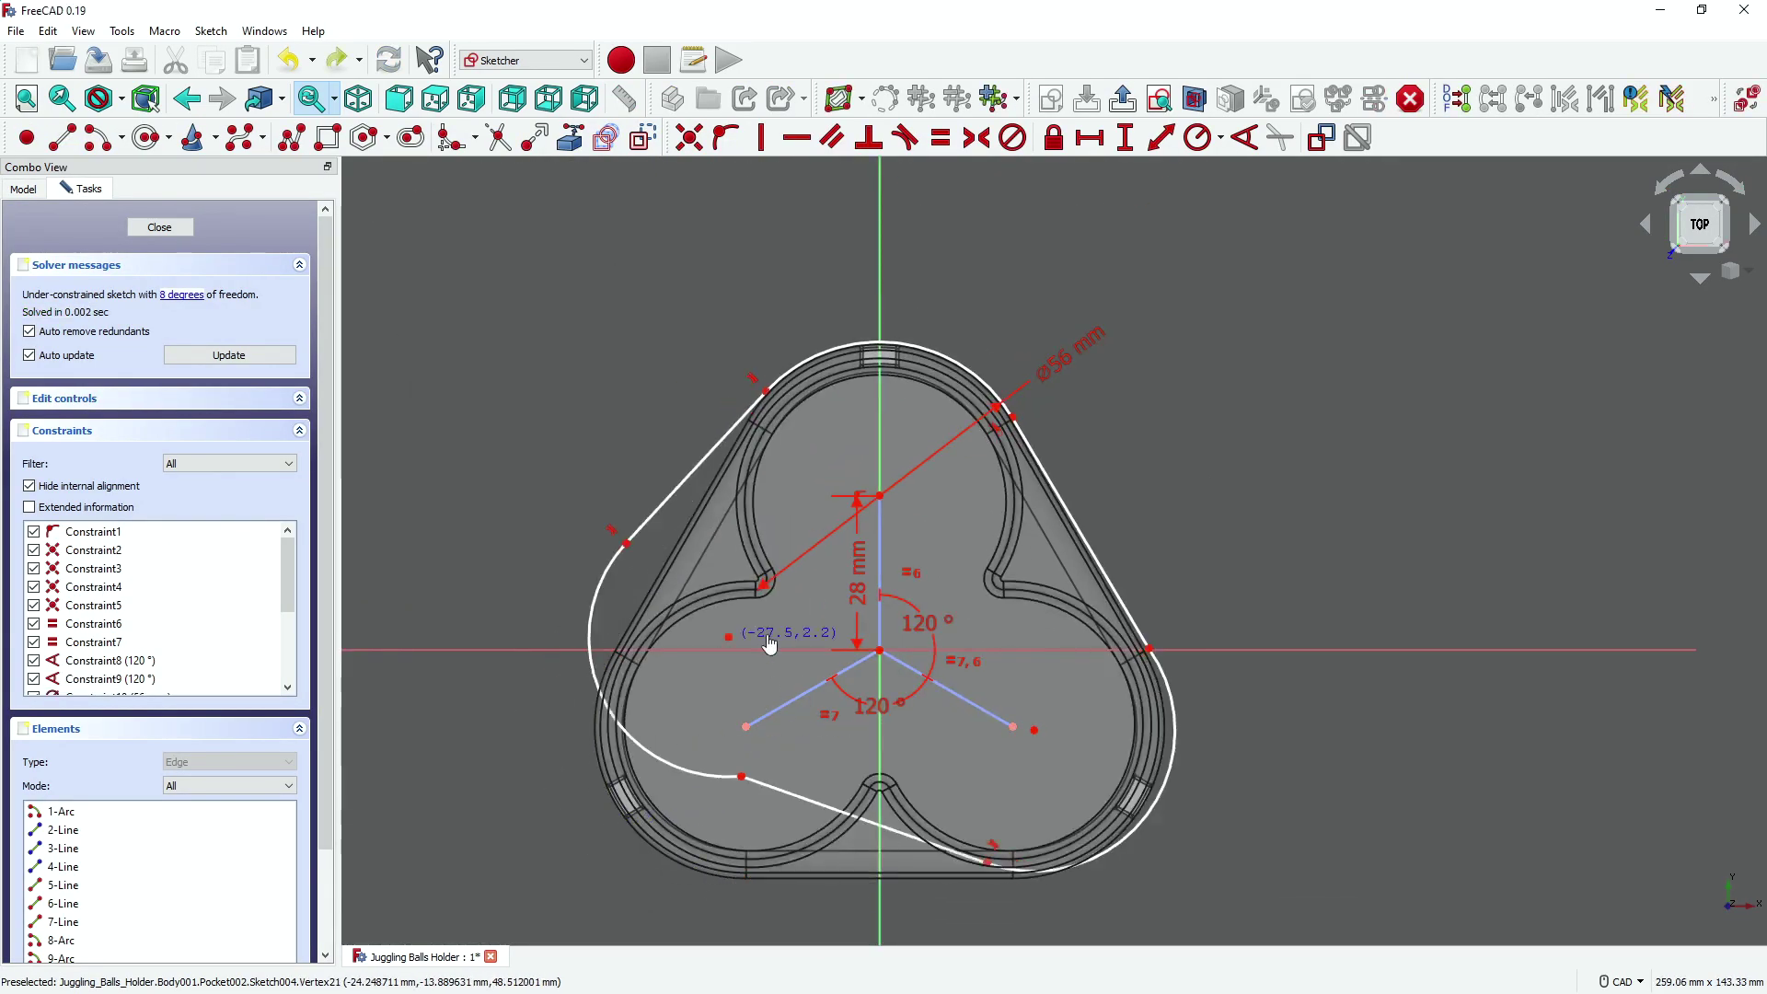
pyautogui.moveTo(961, 736); pyautogui.dragTo(750, 433)
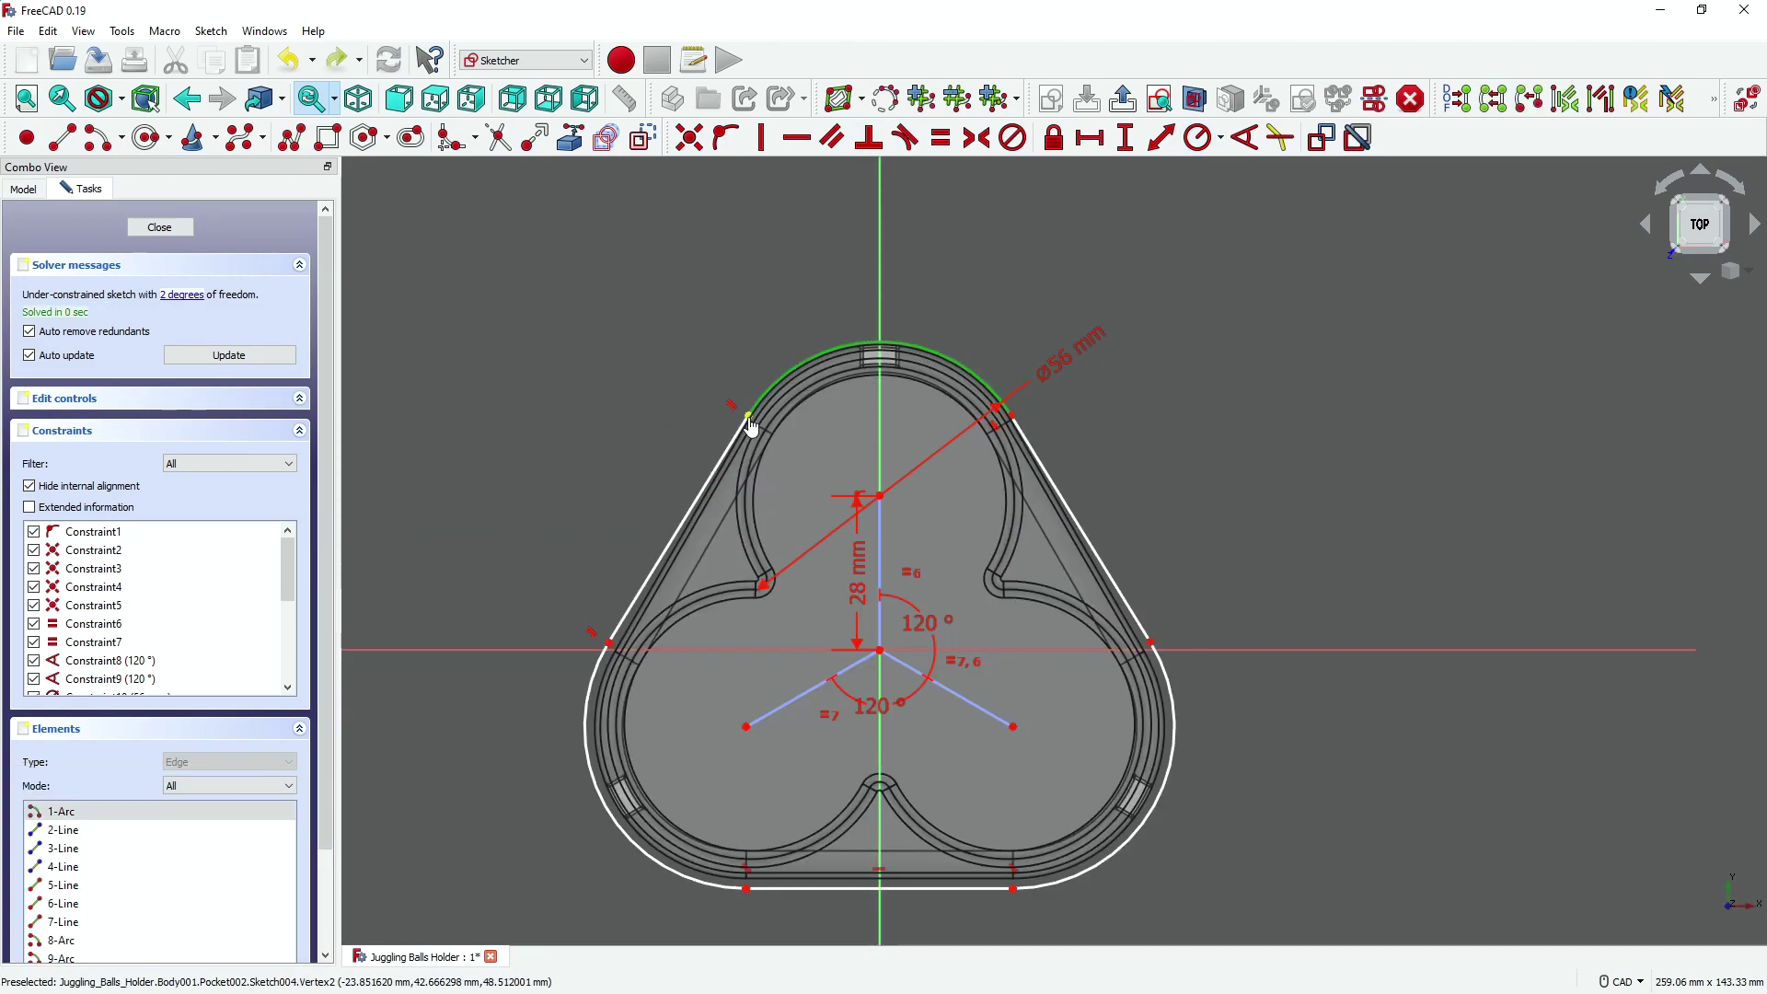
pyautogui.click(1086, 543)
pyautogui.press('t')
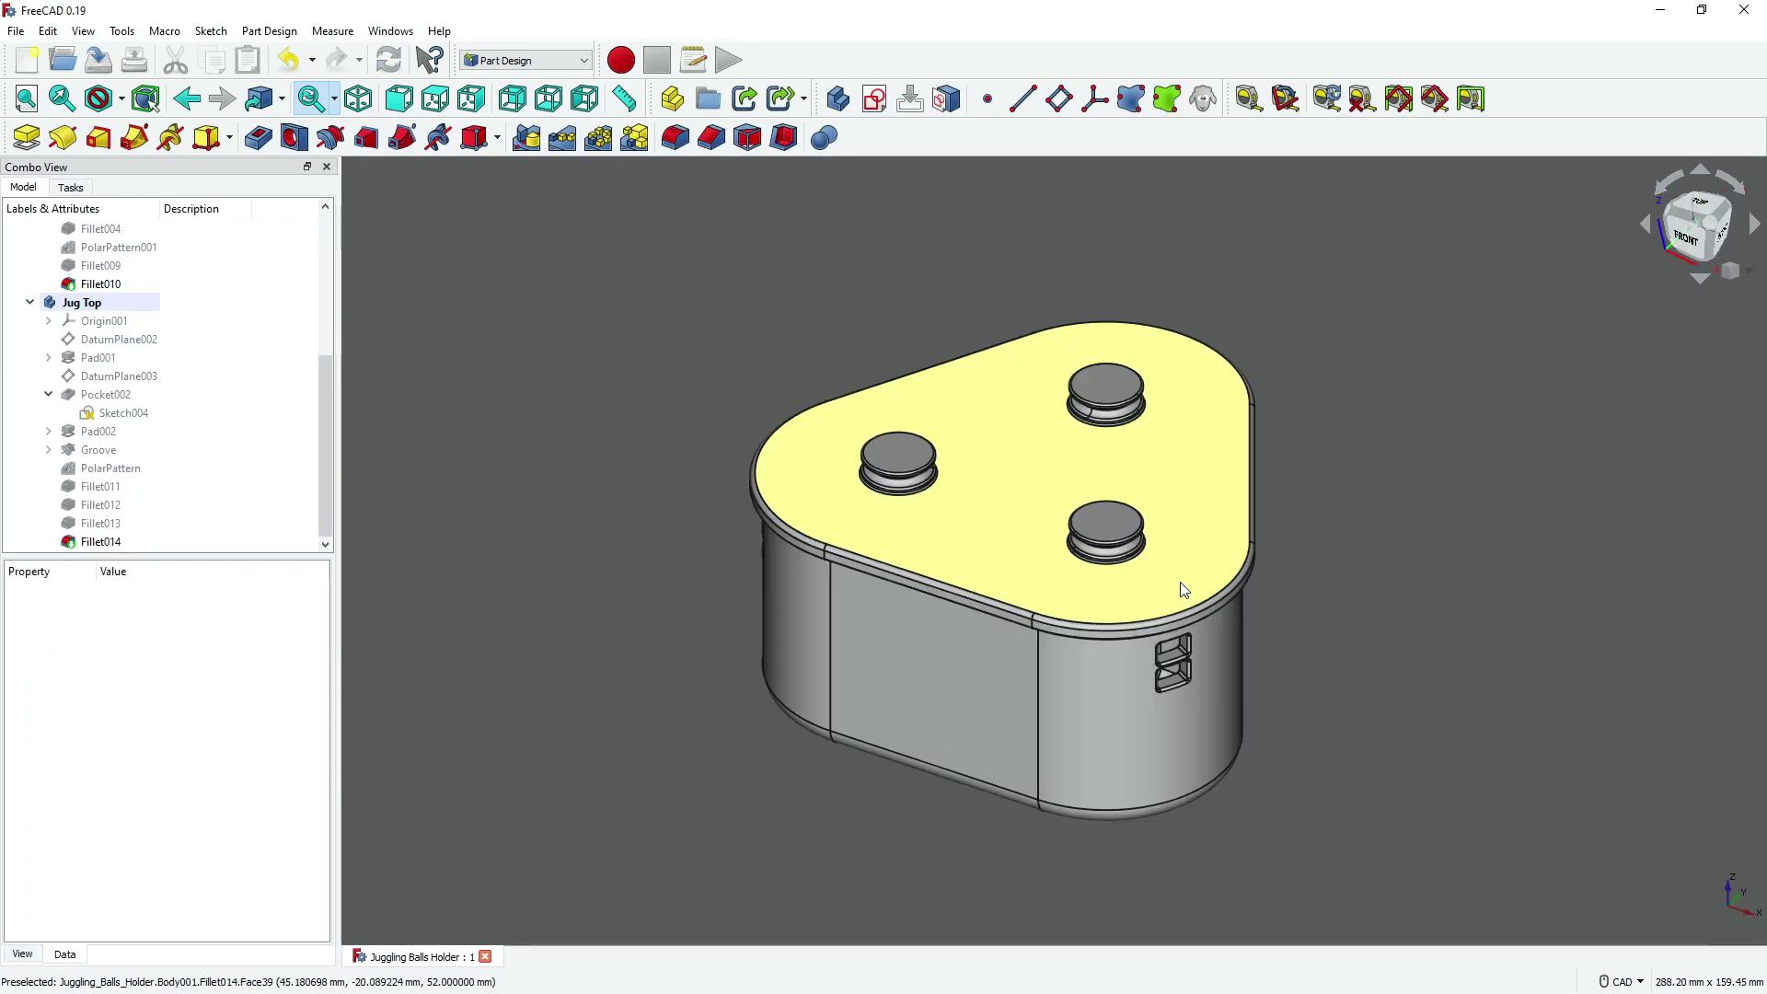
# Export the Jug Top body to a file
pyautogui.click(797, 465)
pyautogui.click(88, 302)
pyautogui.hotkey('ctrl', 'e')
pyautogui.doubleClick(272, 423)
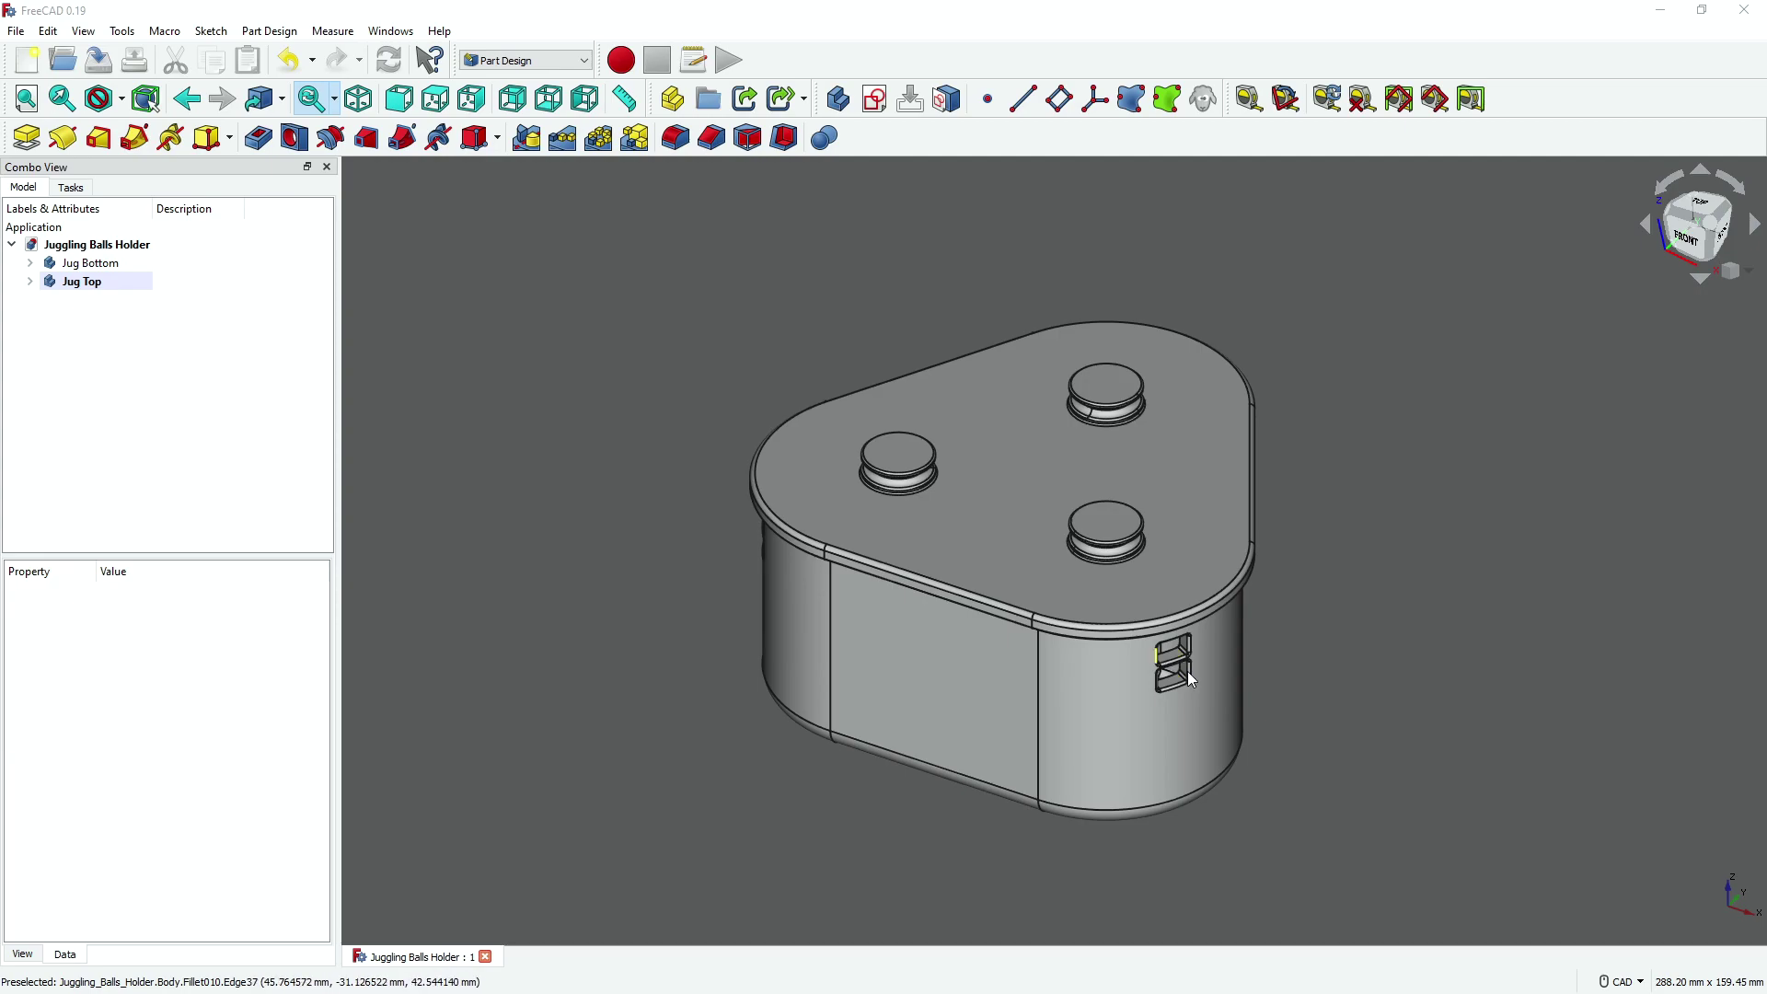
# Hide the Jug Top body to look inside the holder, and show it again
pyautogui.click(69, 284)
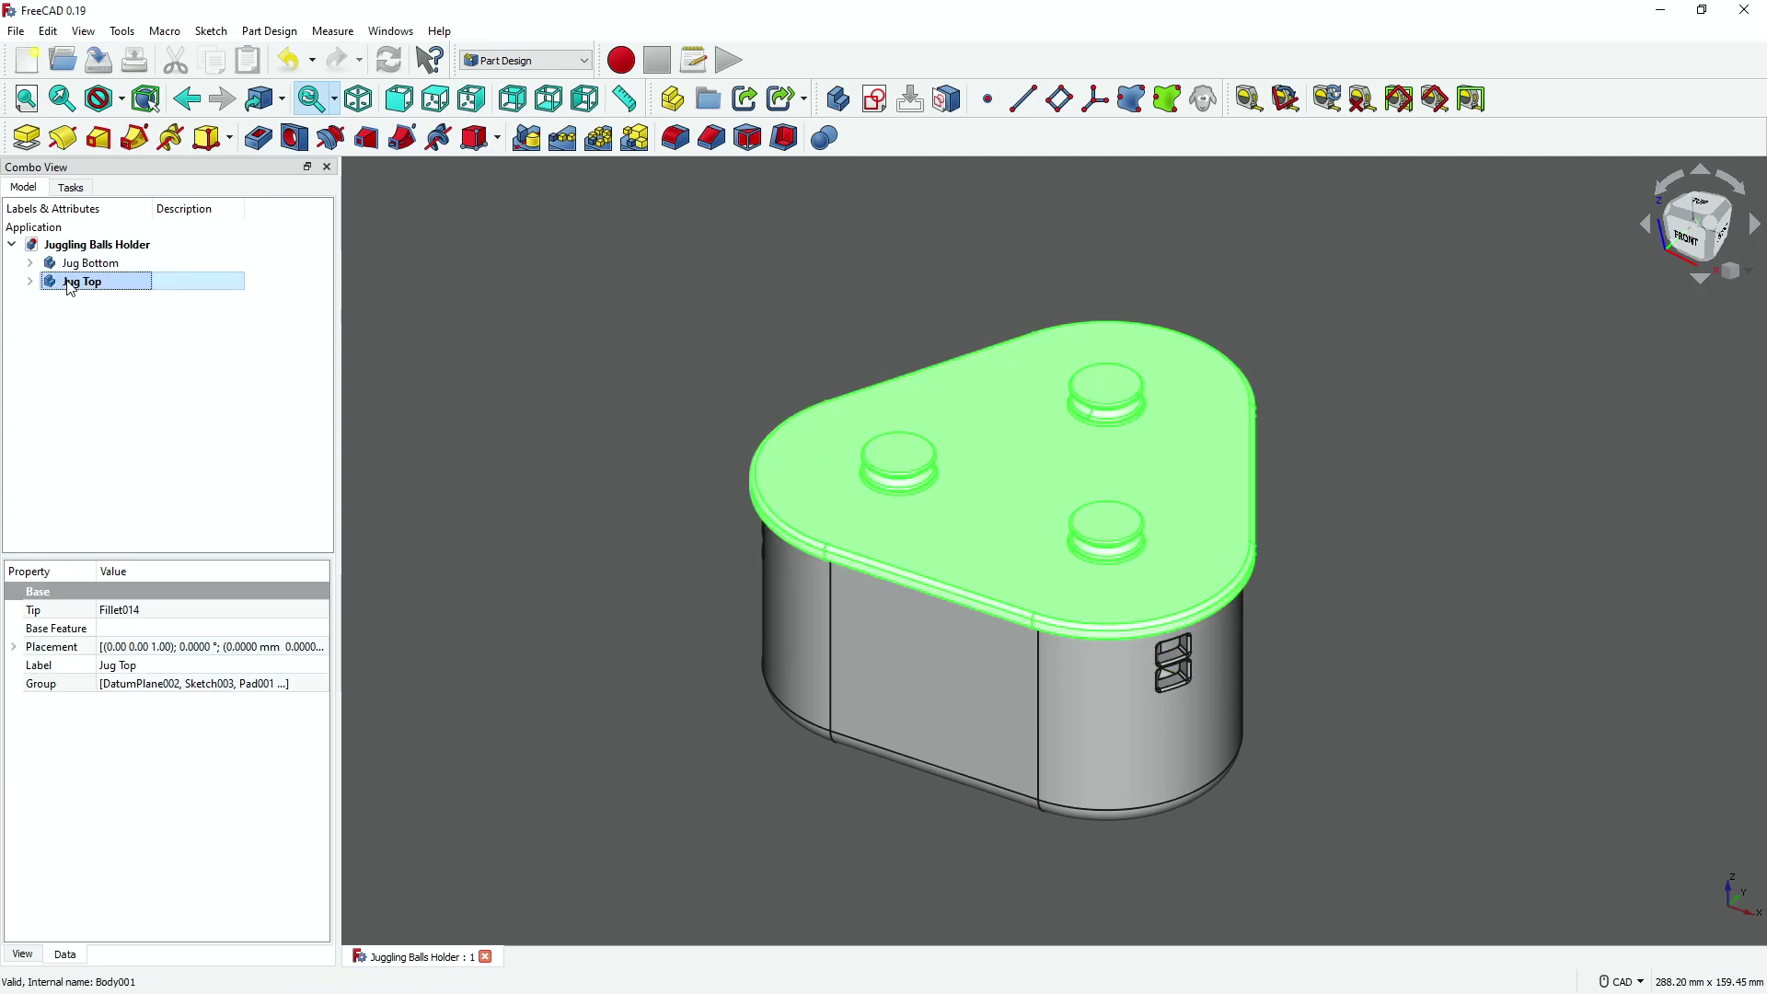
pyautogui.press('space')
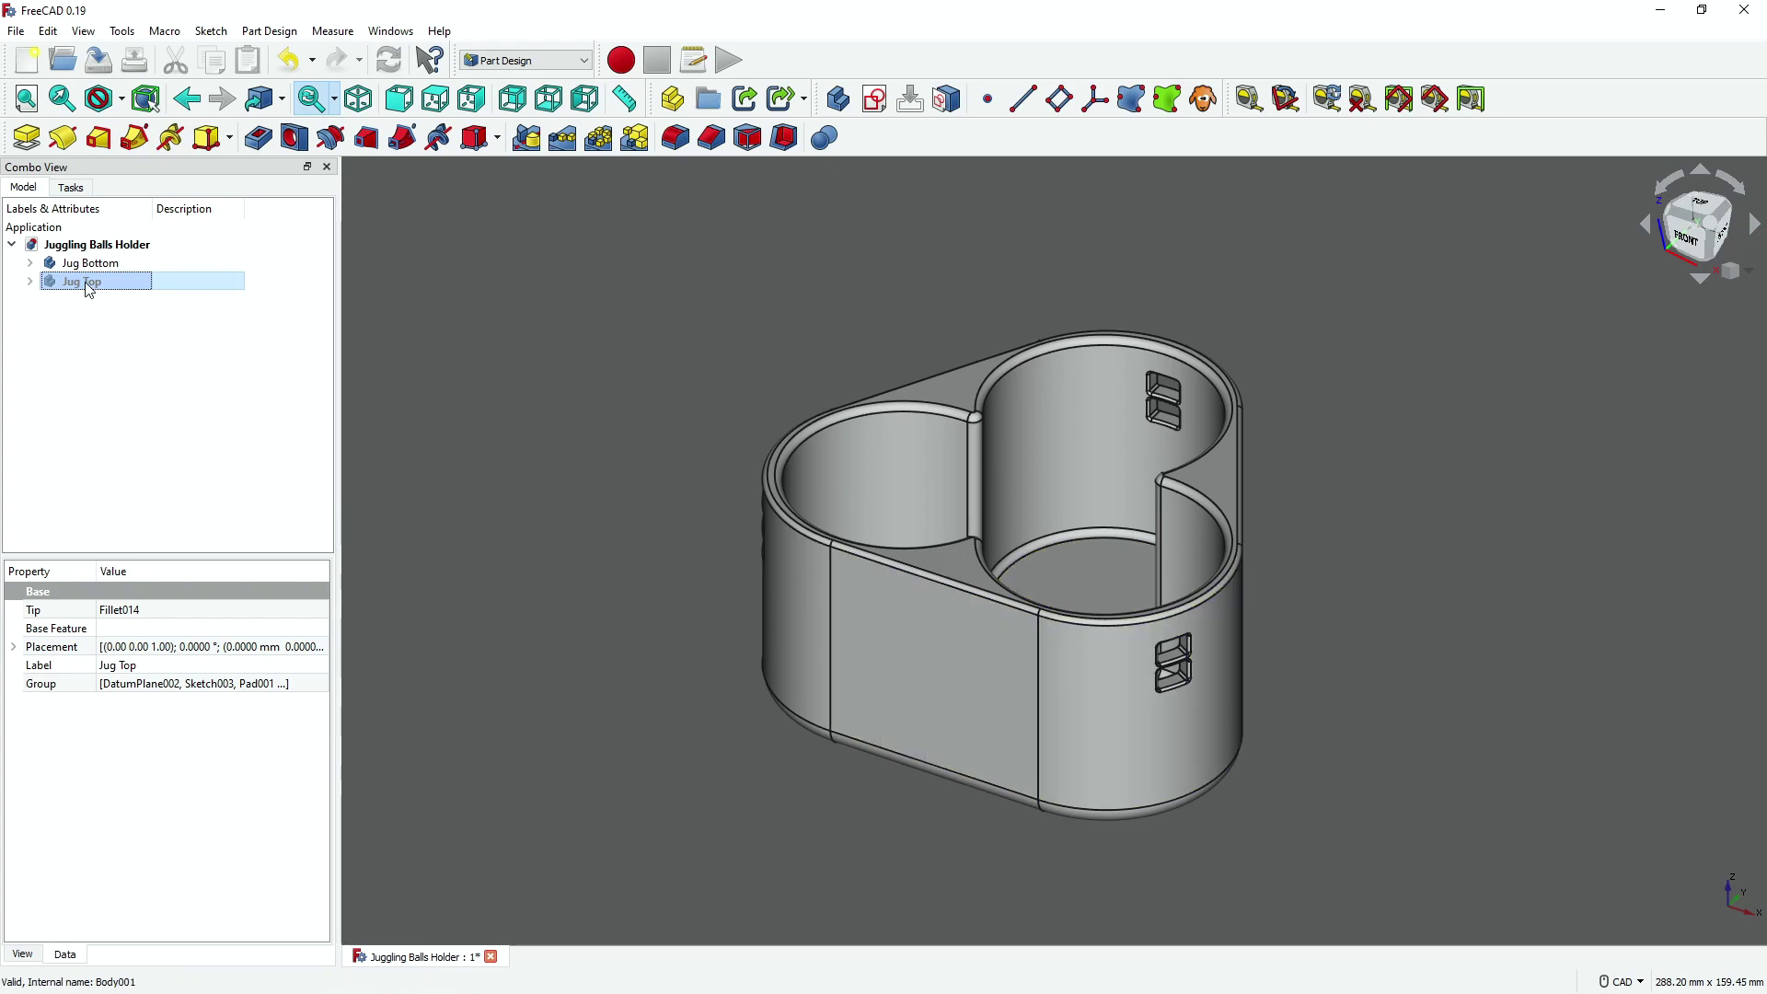
pyautogui.press('space')
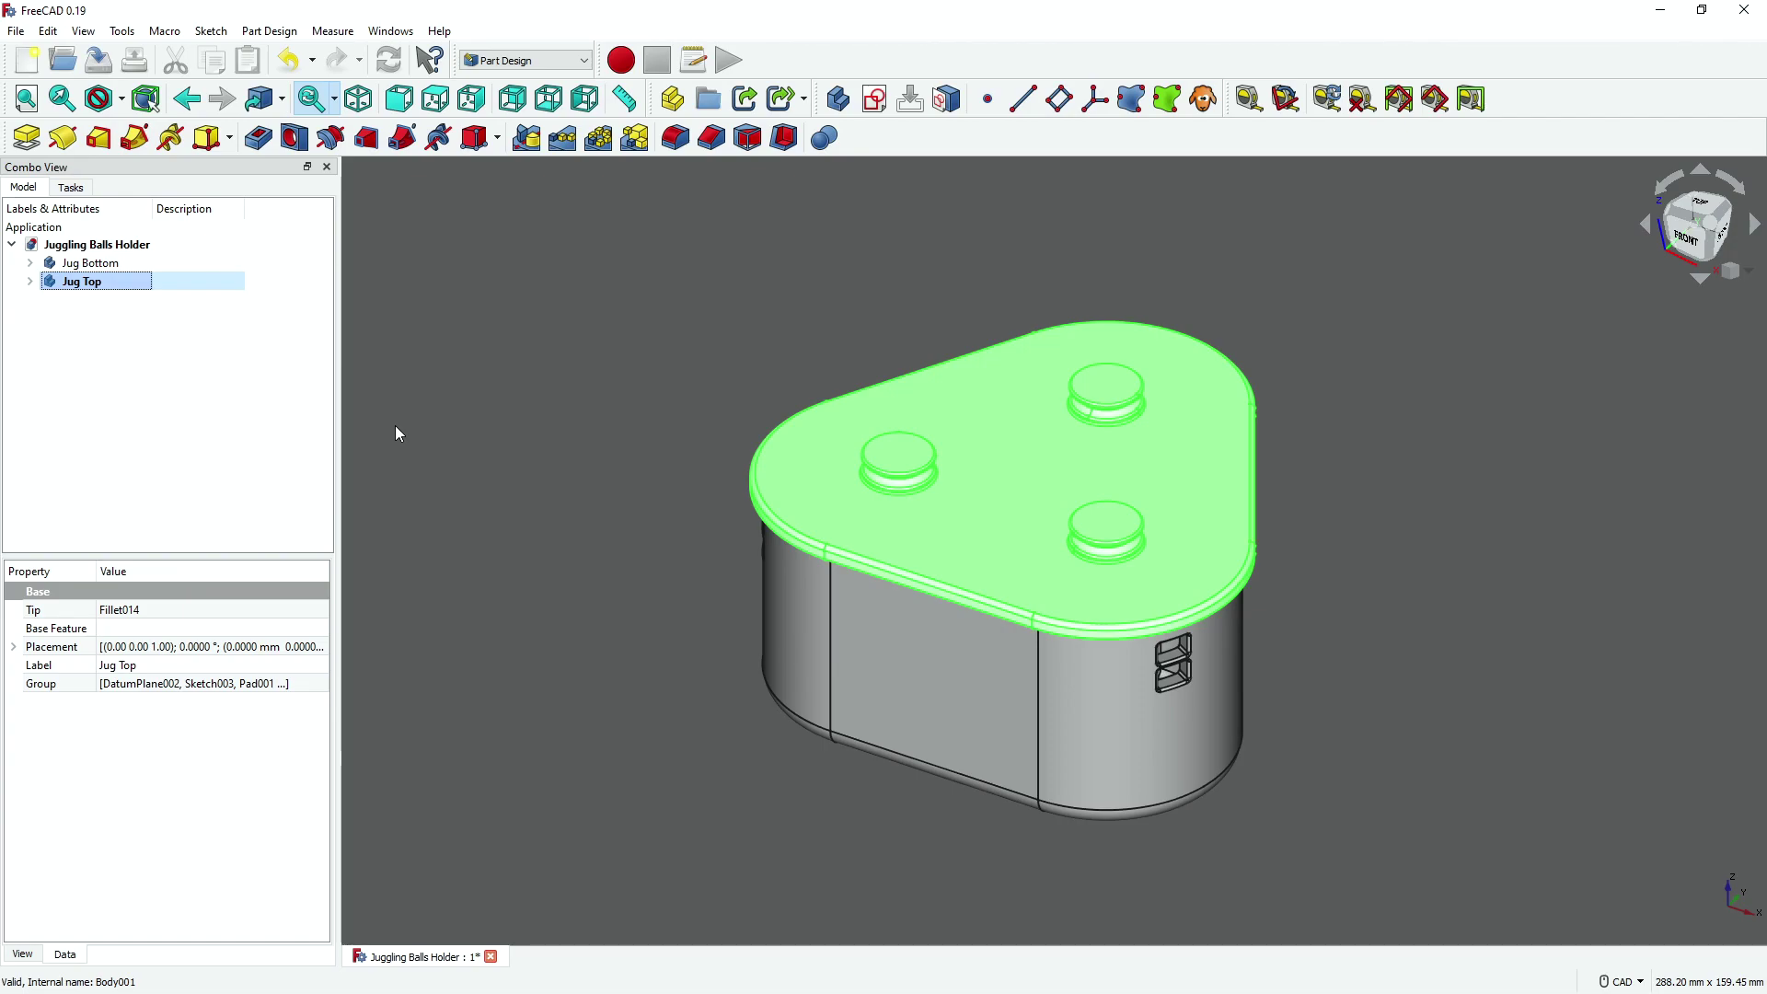
pyautogui.click(425, 432)
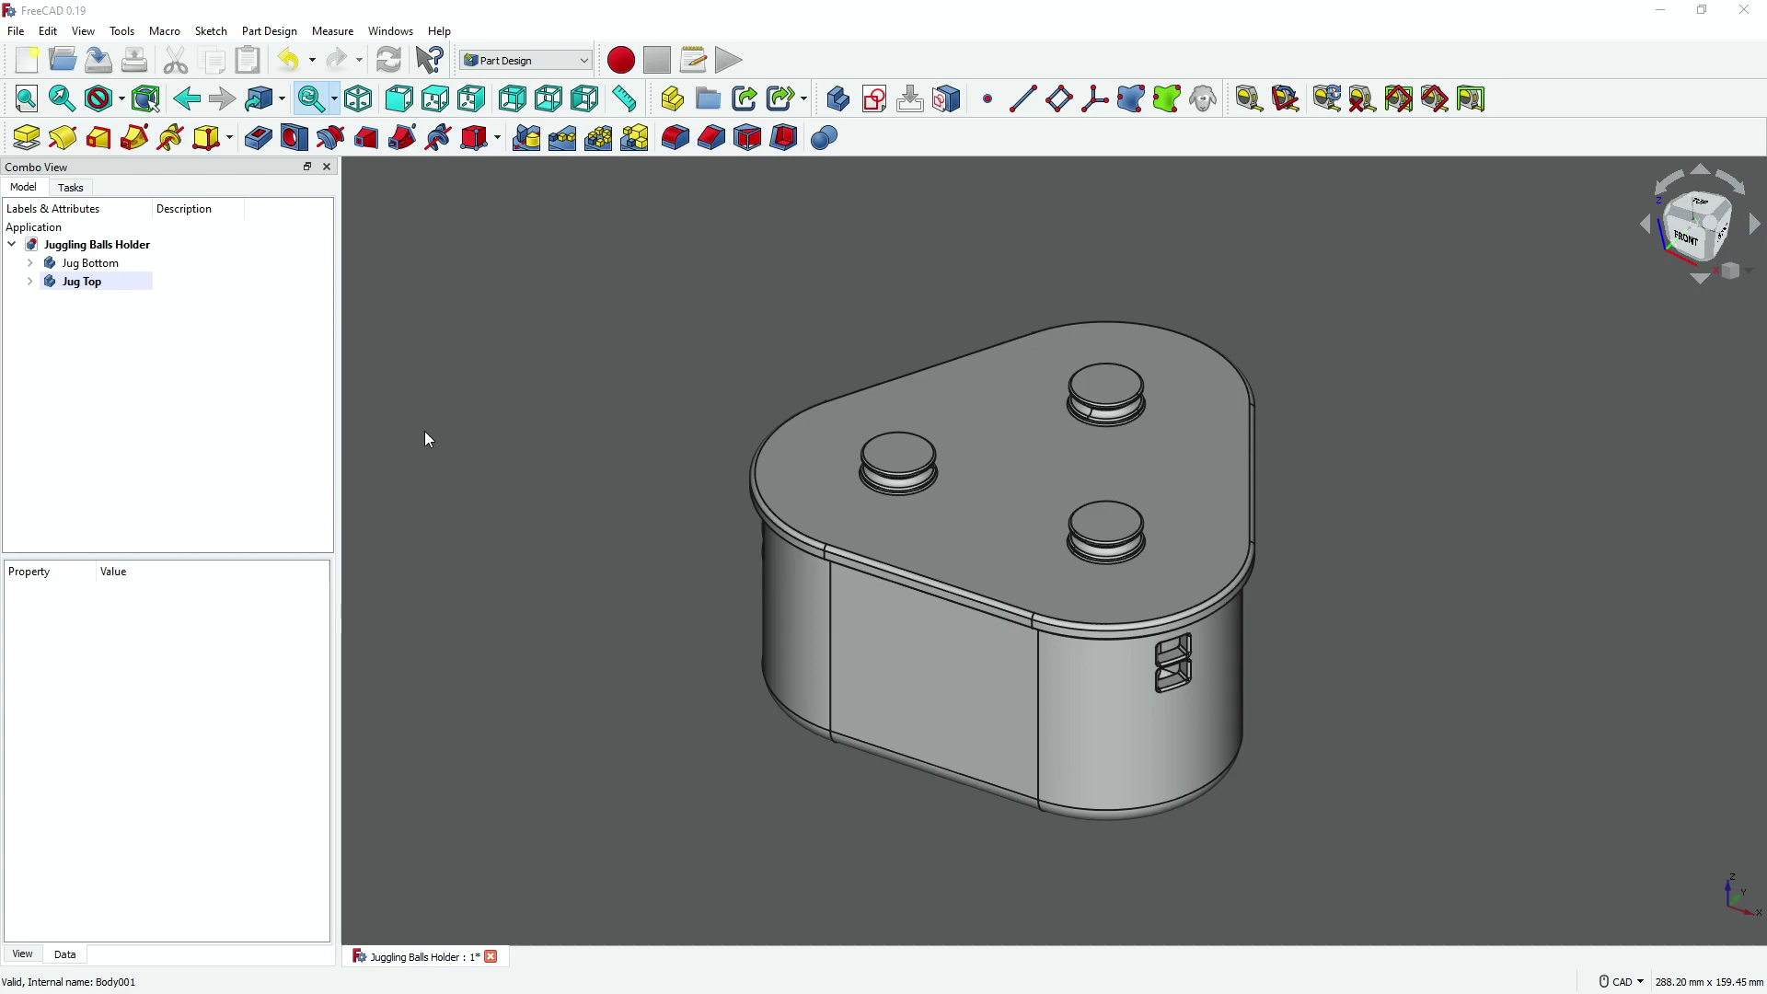
# Switch to Ultimaker Cura to examine the smoothness of the holder bottom and lid, and return to FreeCAD
pyautogui.hotkey('alt', 'Tab')
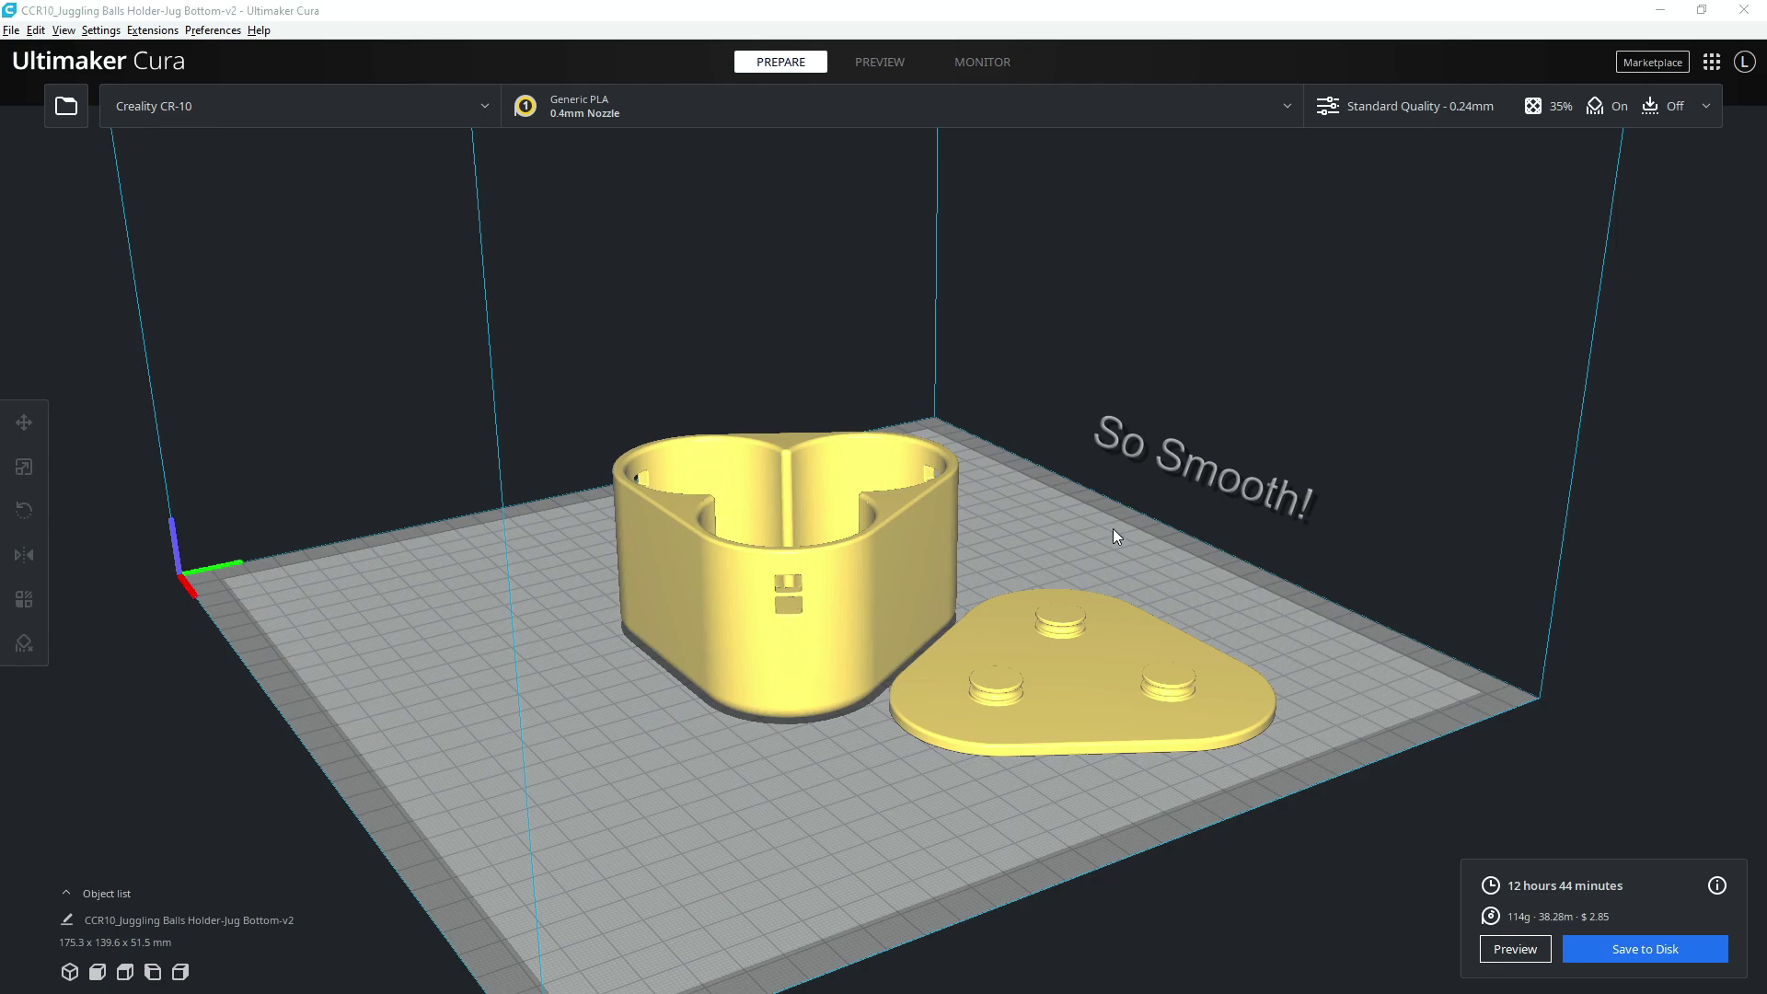
pyautogui.hotkey('alt', 'Tab')
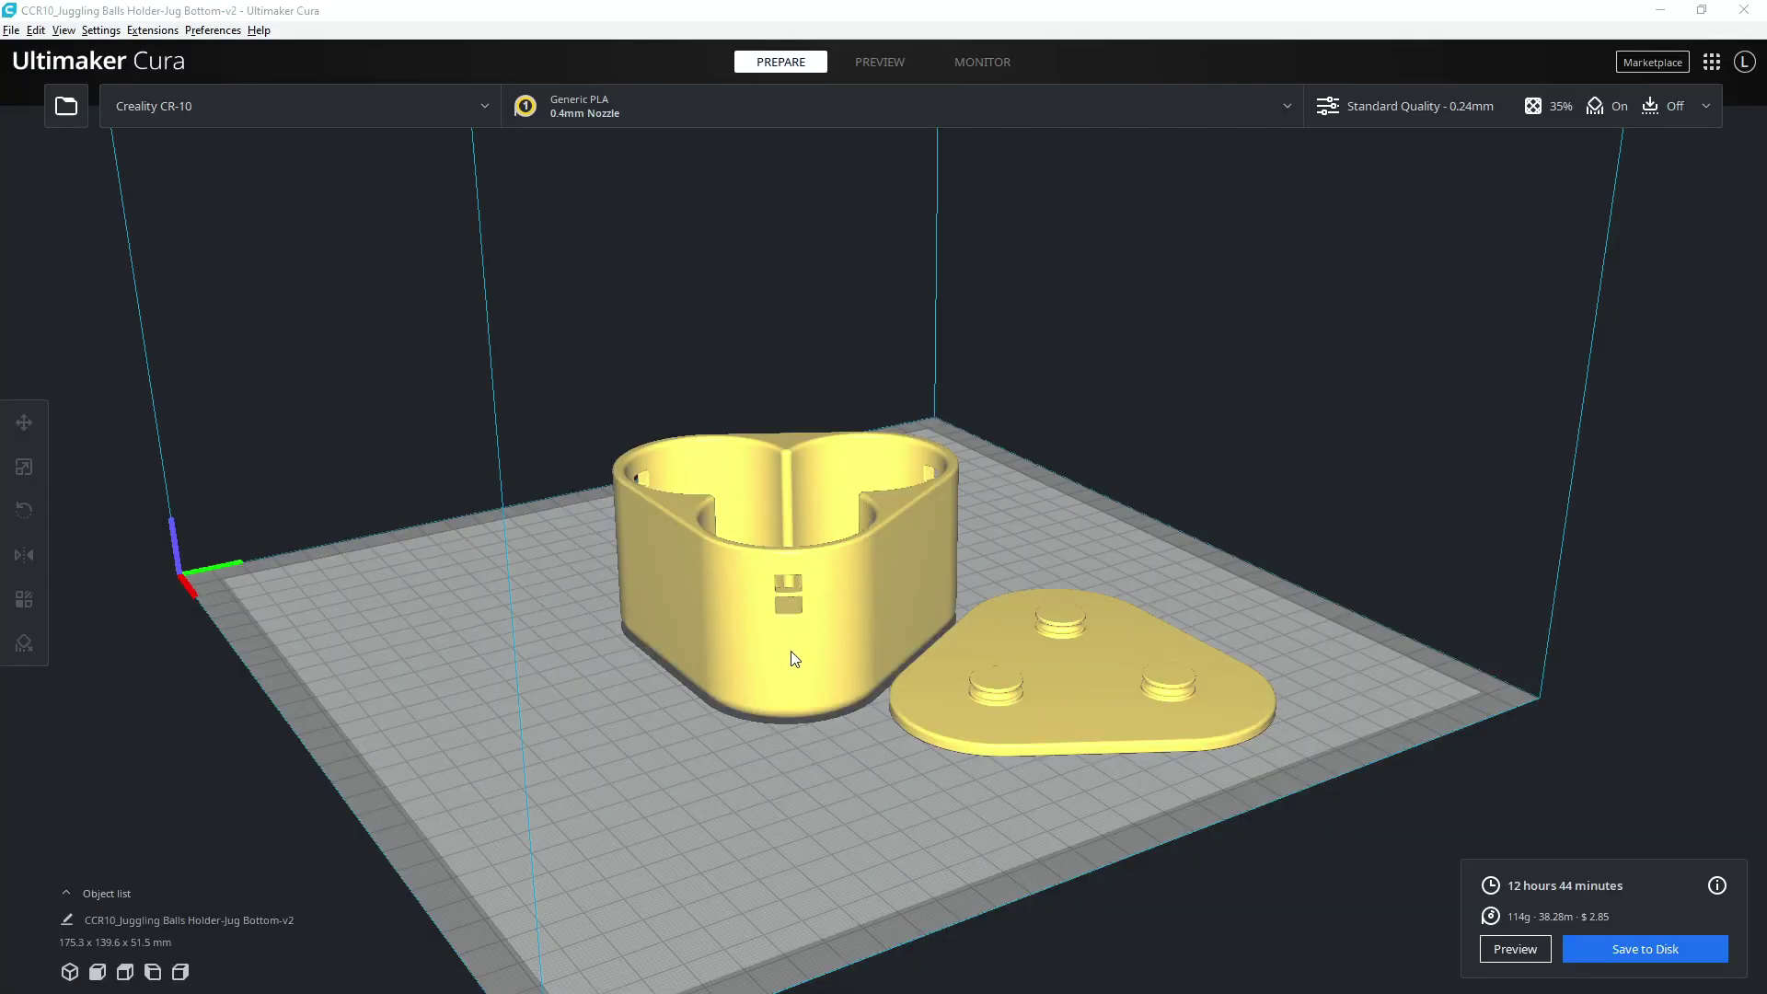
pyautogui.hotkey('alt', 'Tab')
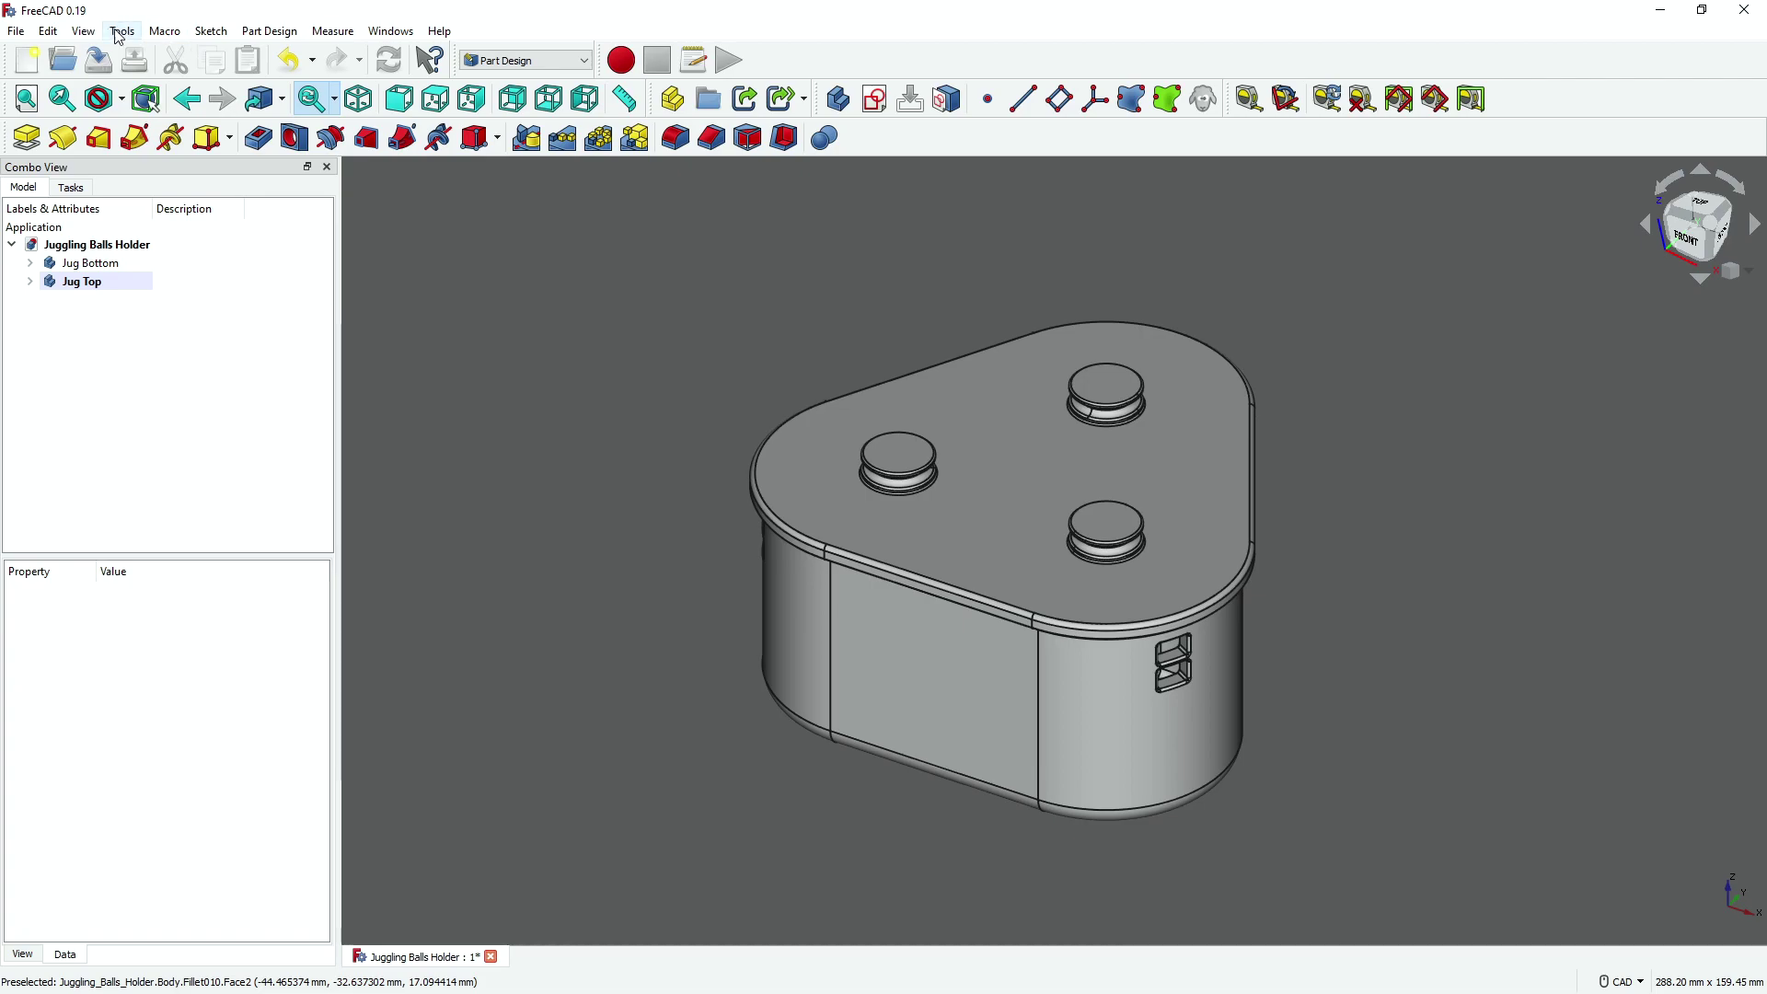
# Open the preferences and review the anti-aliasing options in the 3D view display settings
pyautogui.click(33, 31)
pyautogui.moveTo(48, 32)
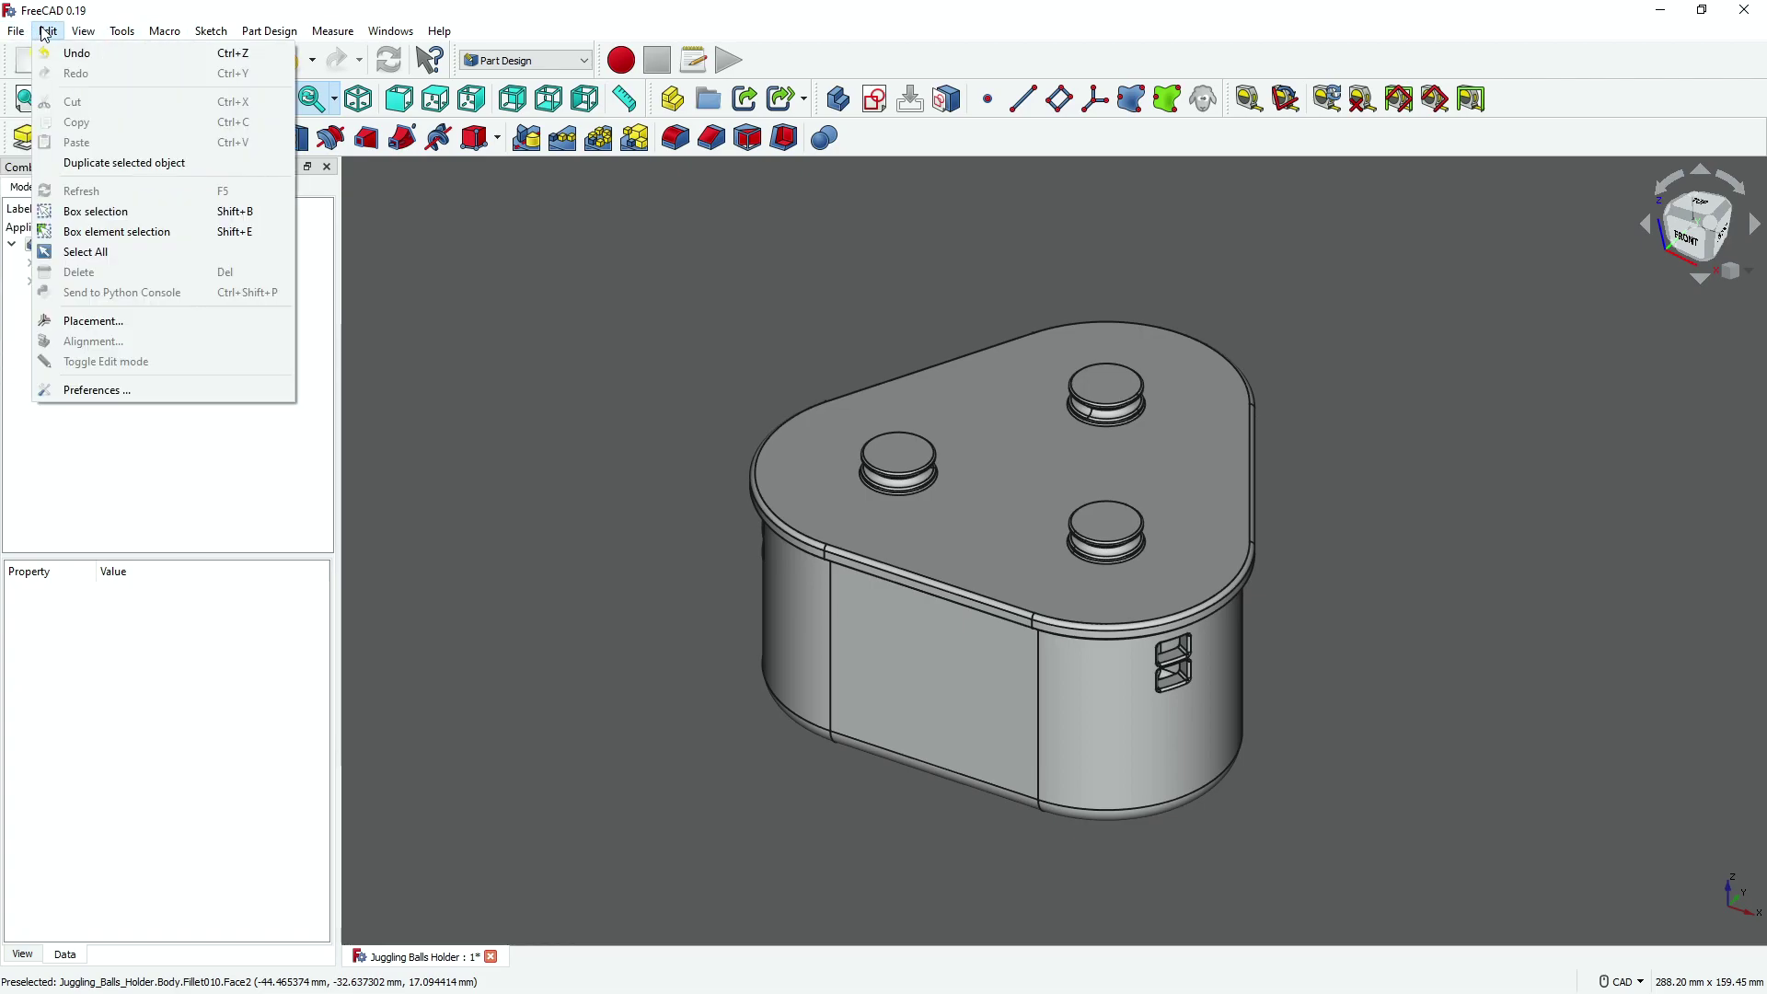
pyautogui.click(153, 390)
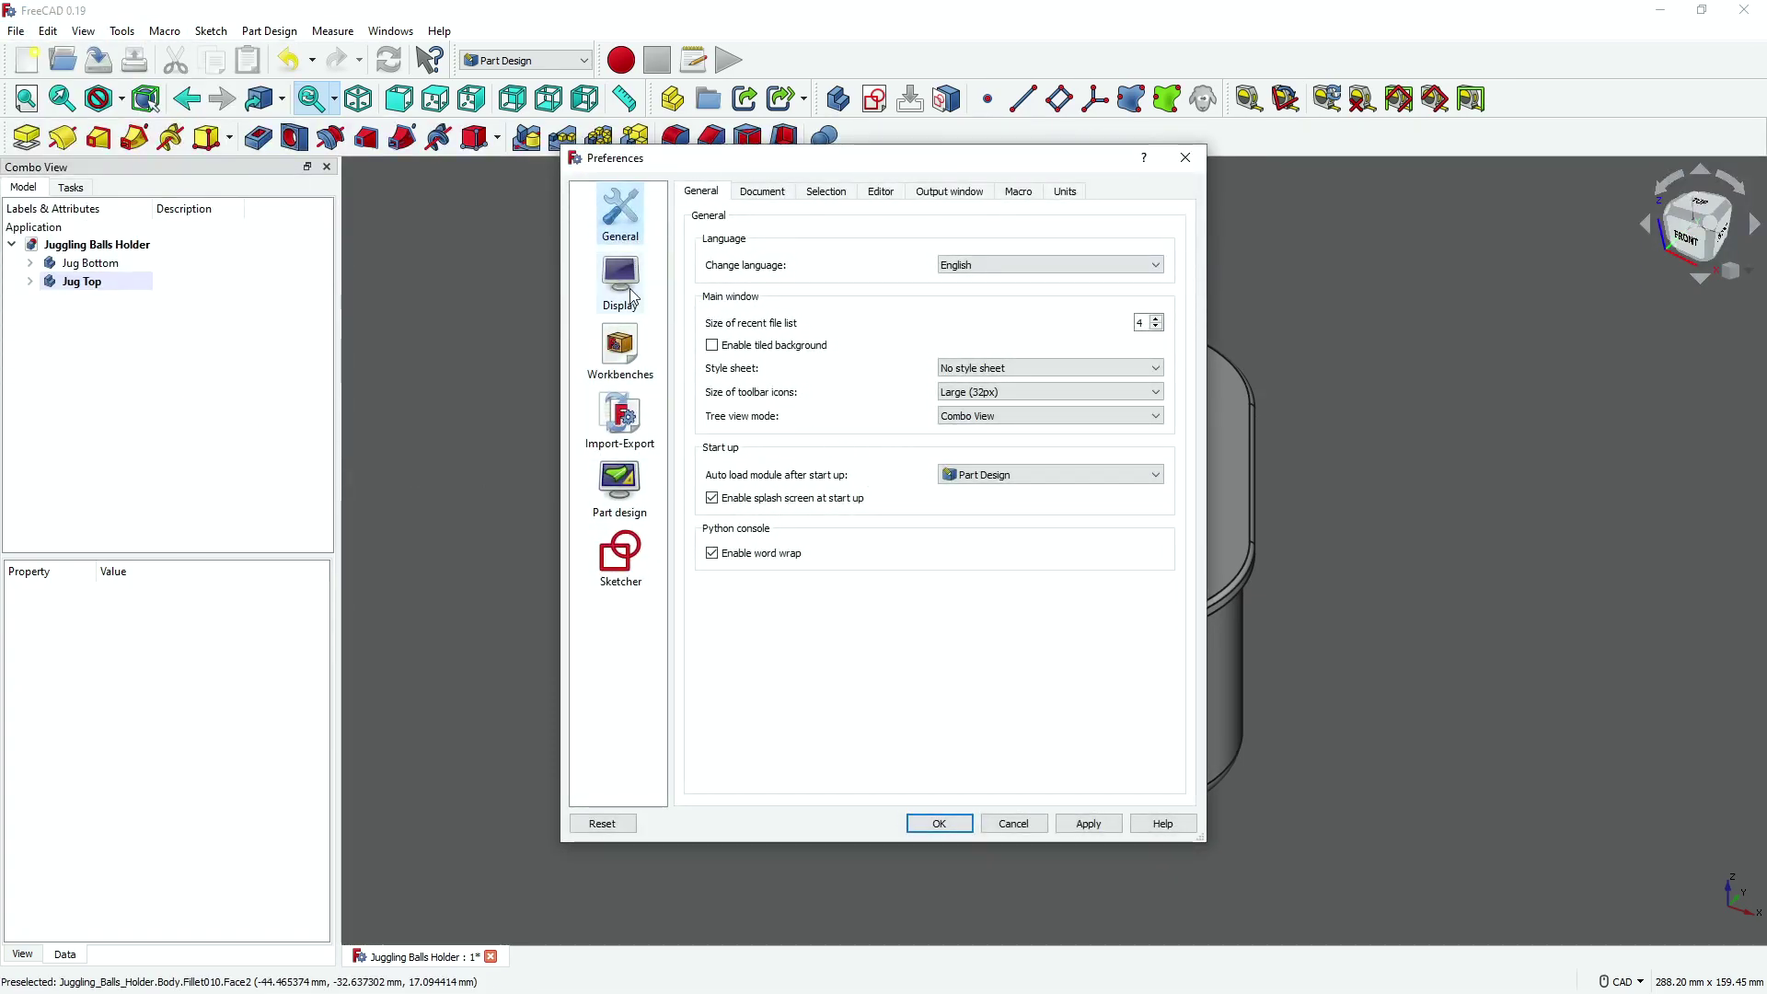
pyautogui.click(620, 280)
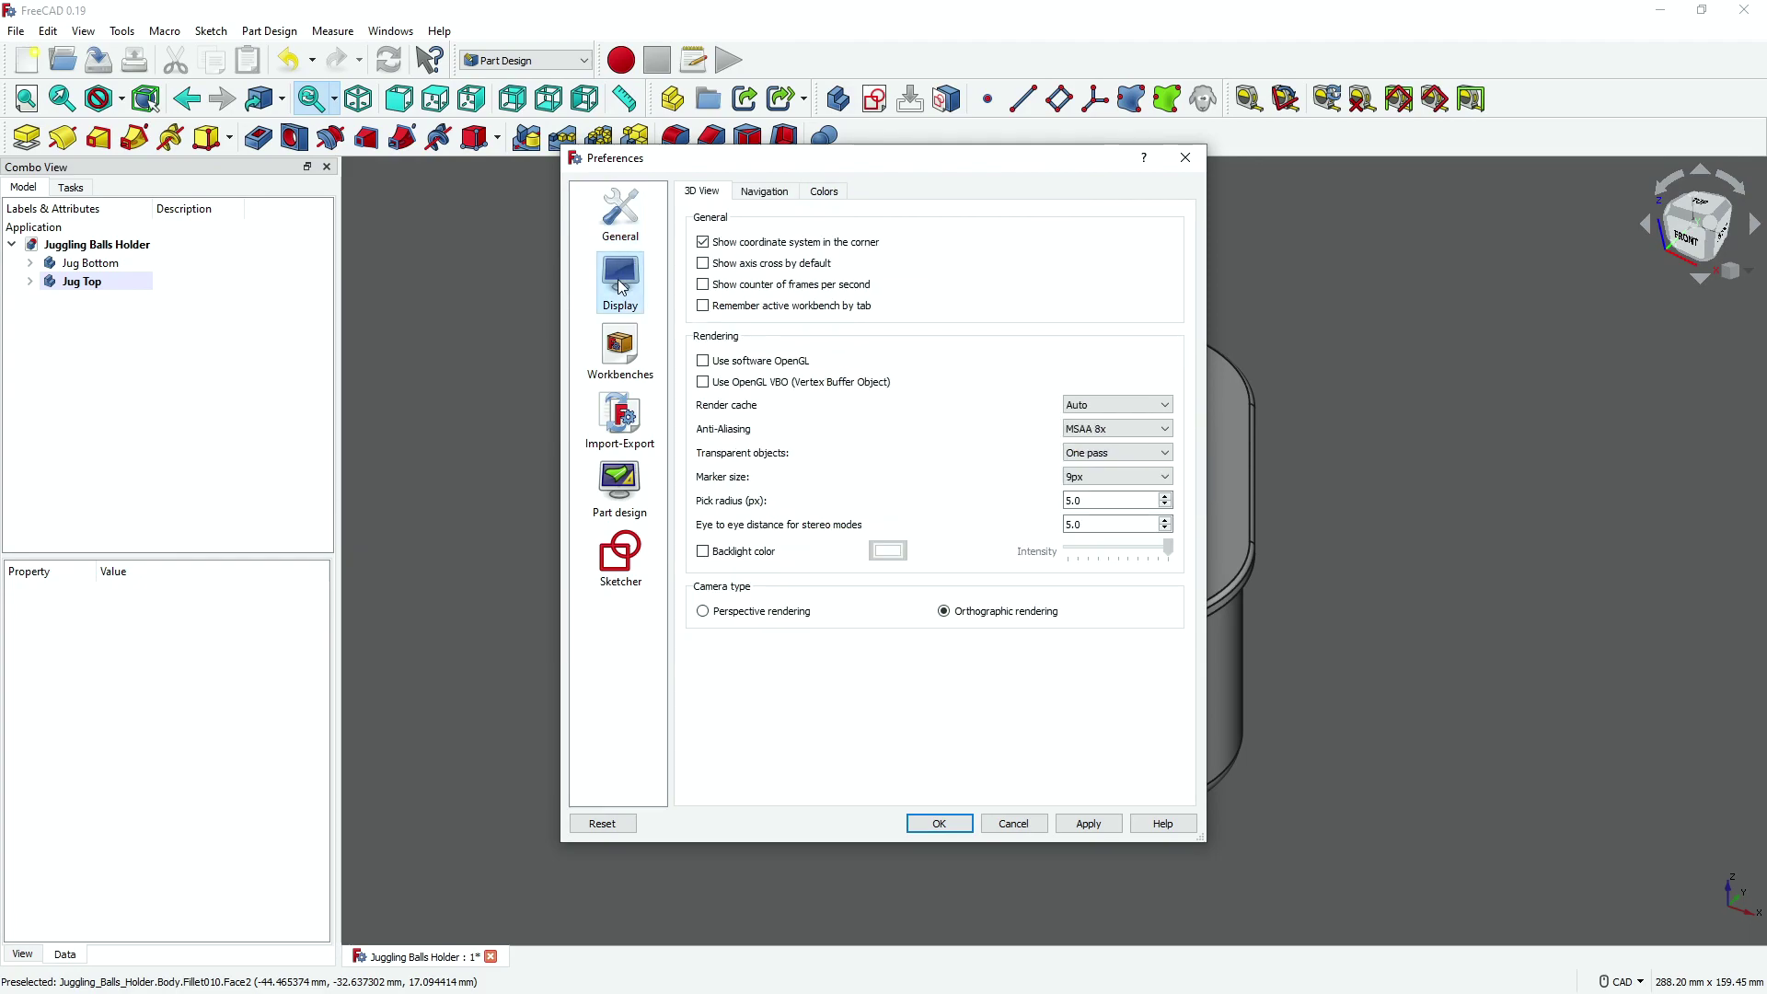
pyautogui.click(1081, 438)
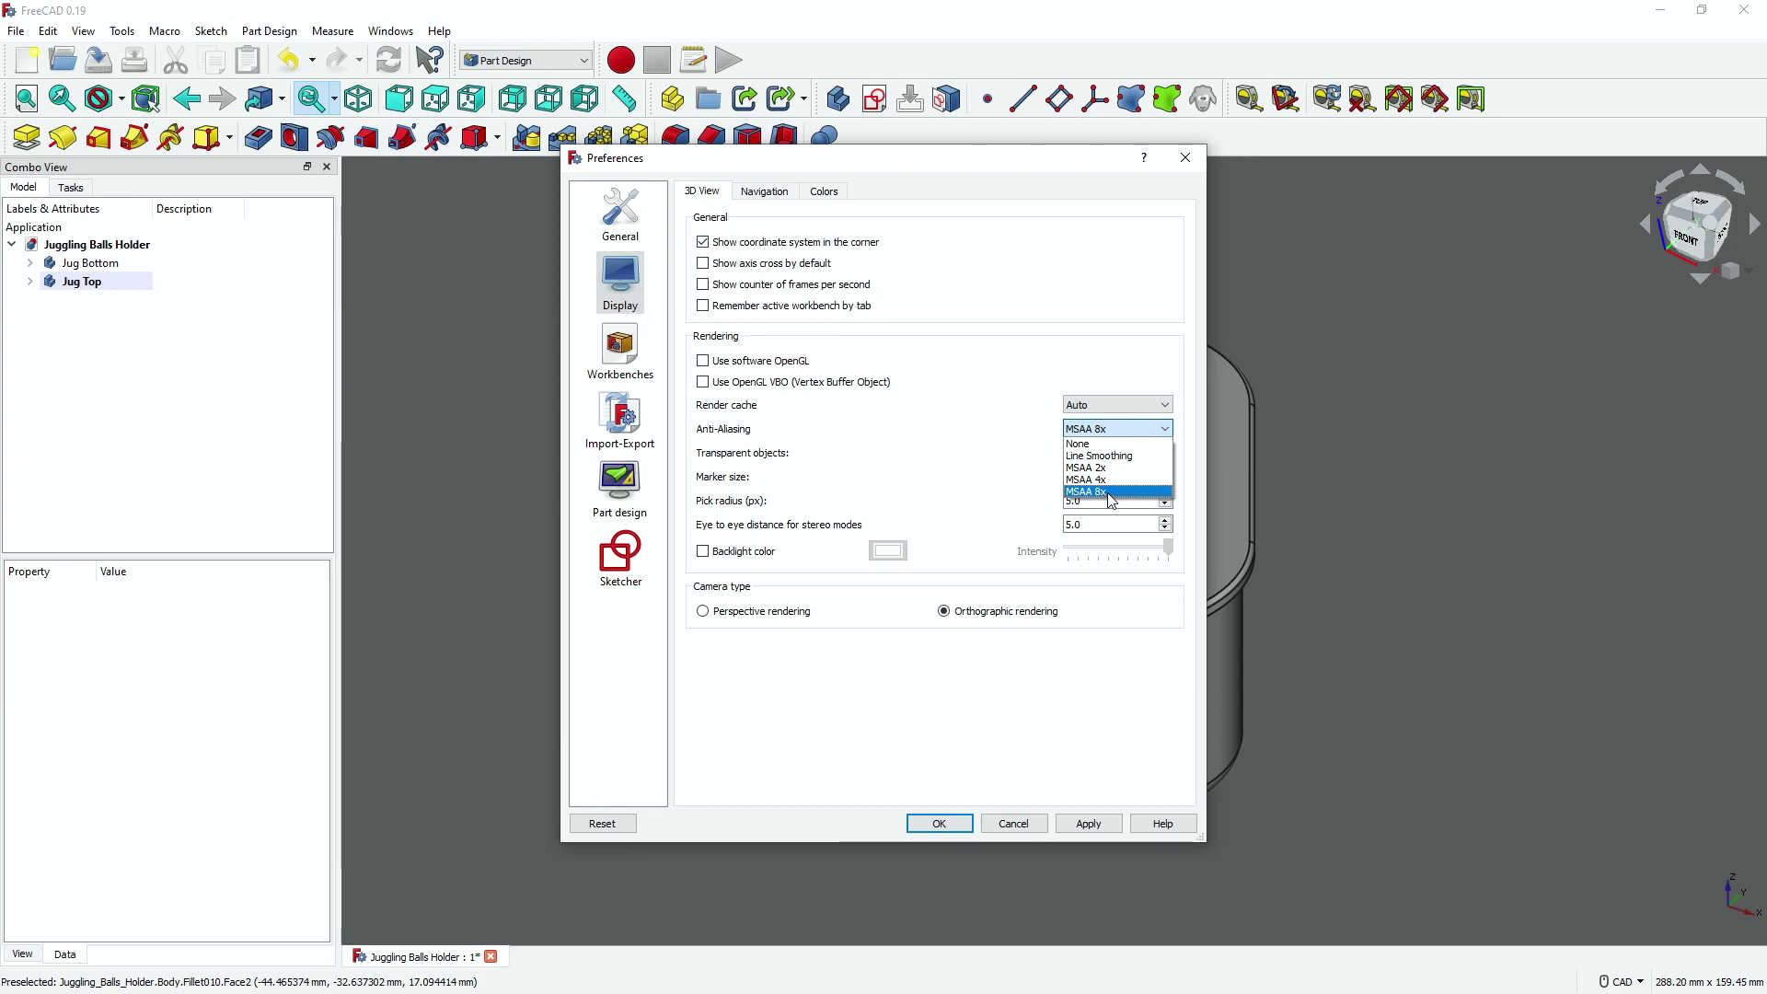
pyautogui.click(1016, 418)
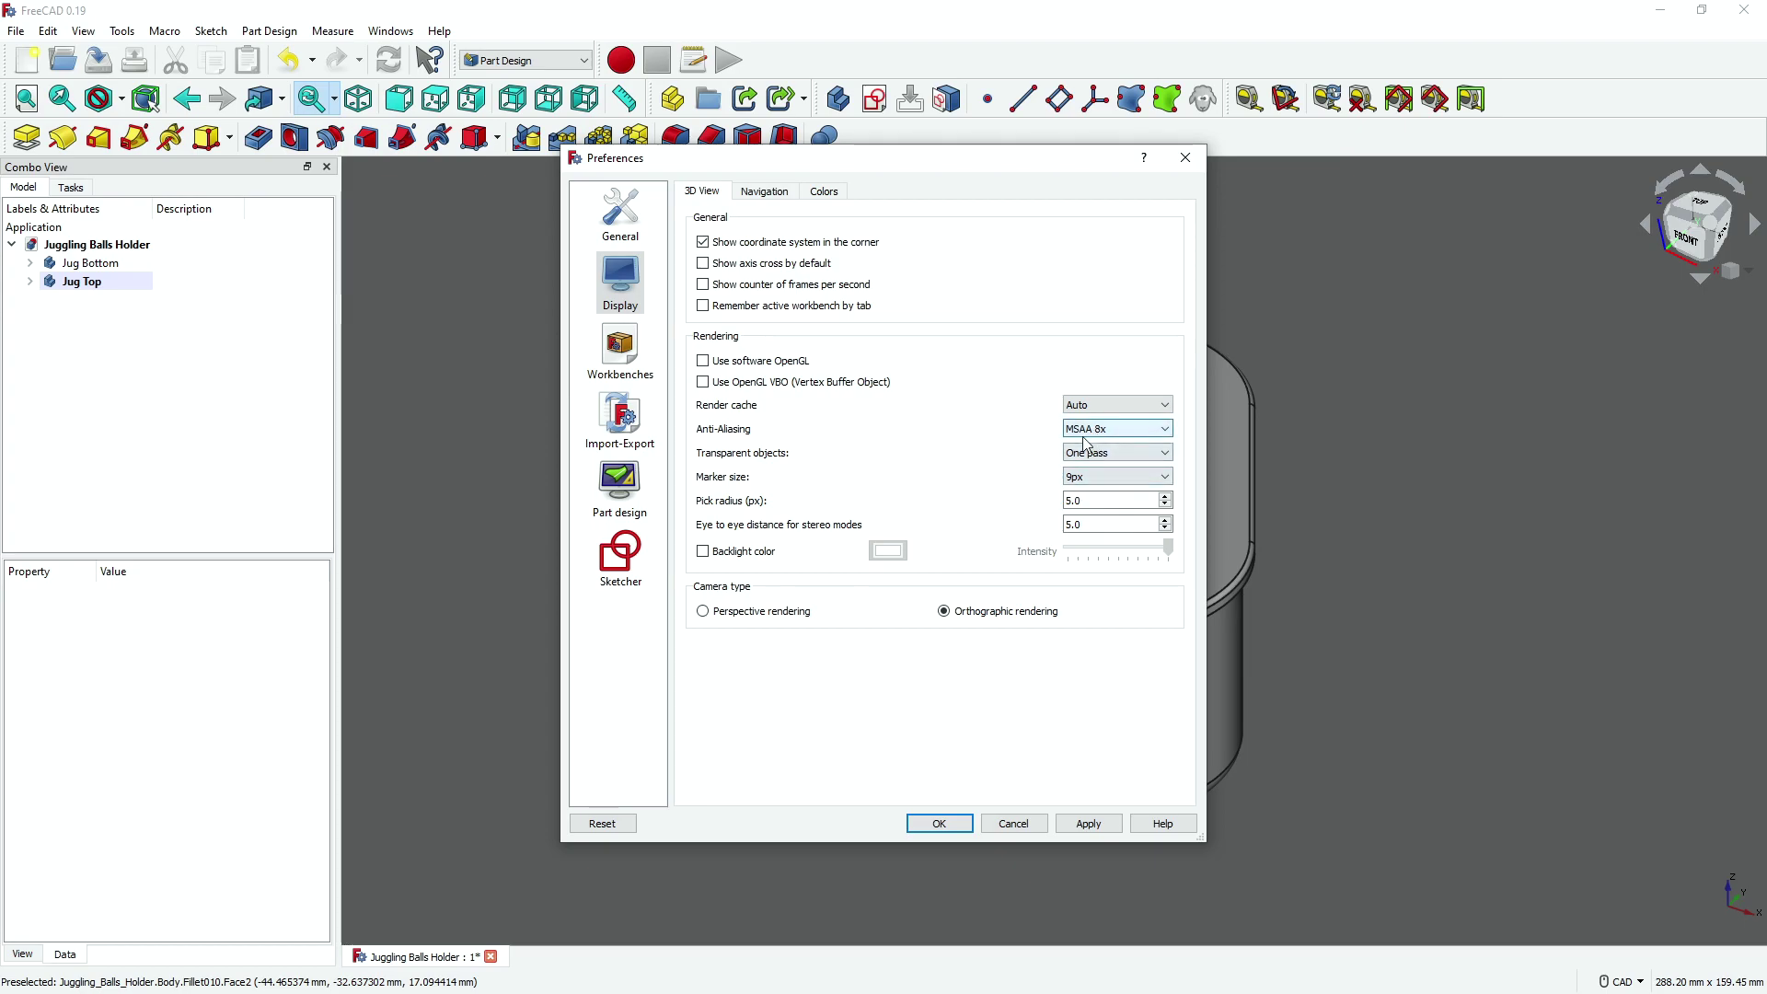
# Set the Part design tessellation's maximum deviation depending on the model bounding box to 0.01 %
pyautogui.click(619, 492)
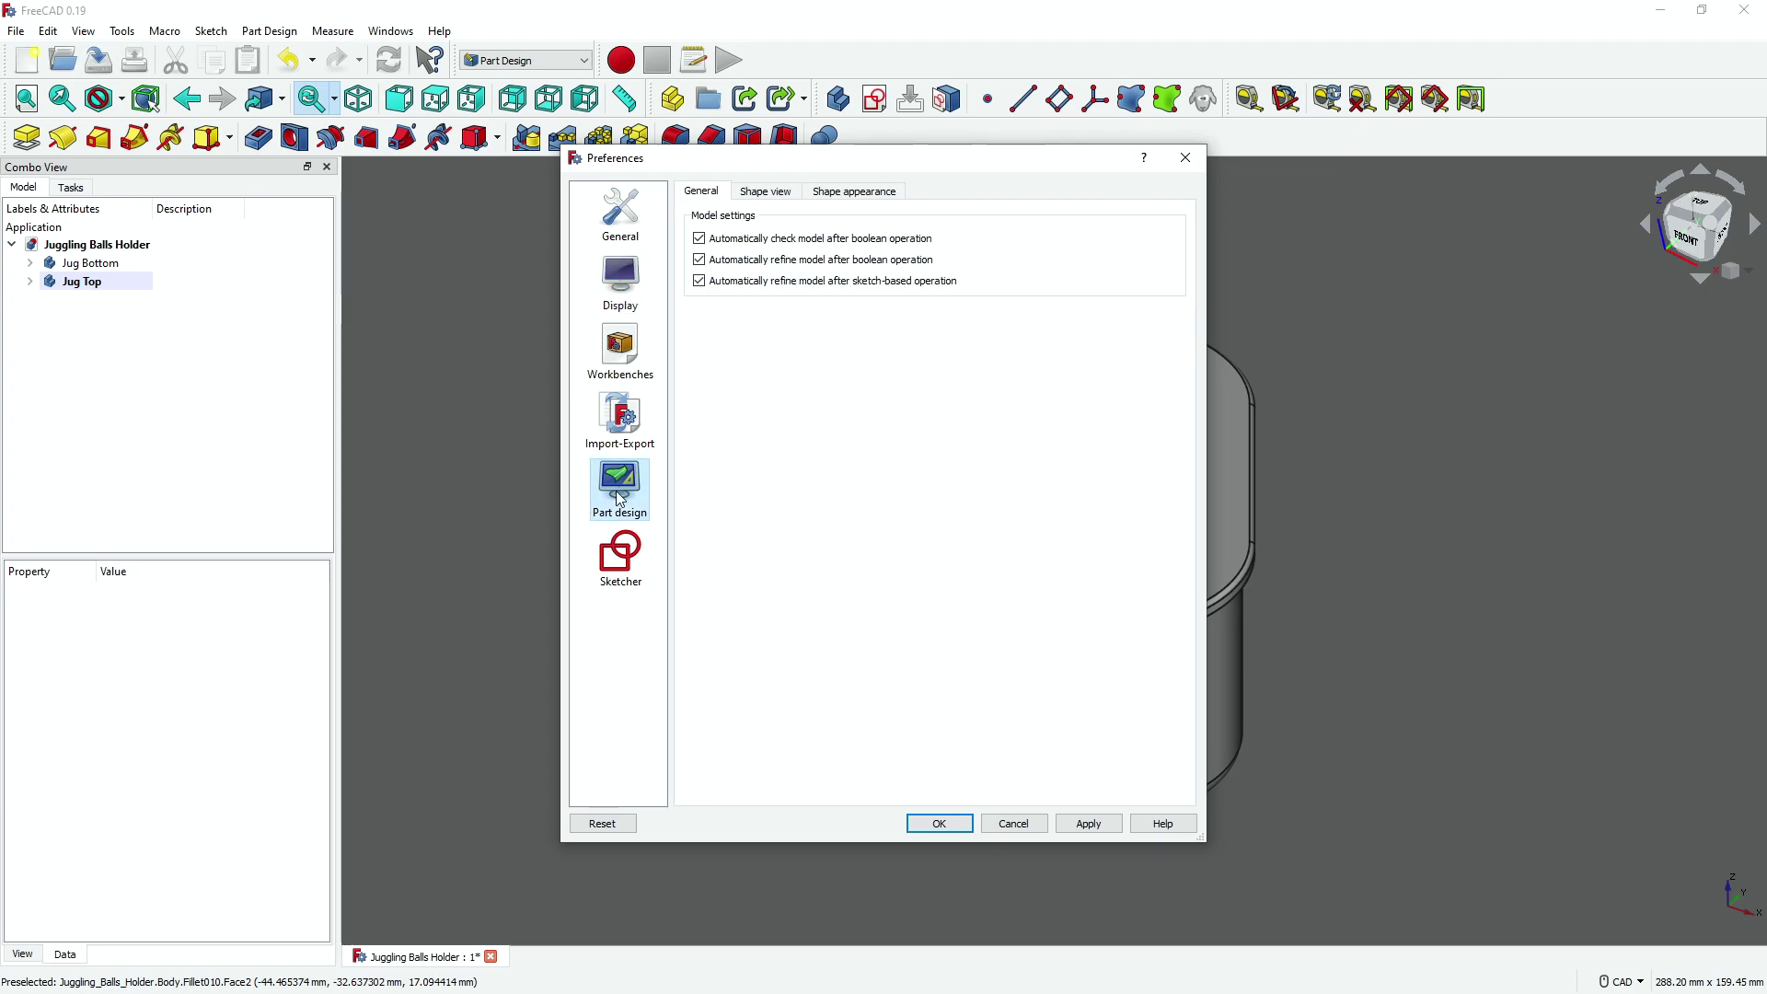
pyautogui.click(771, 191)
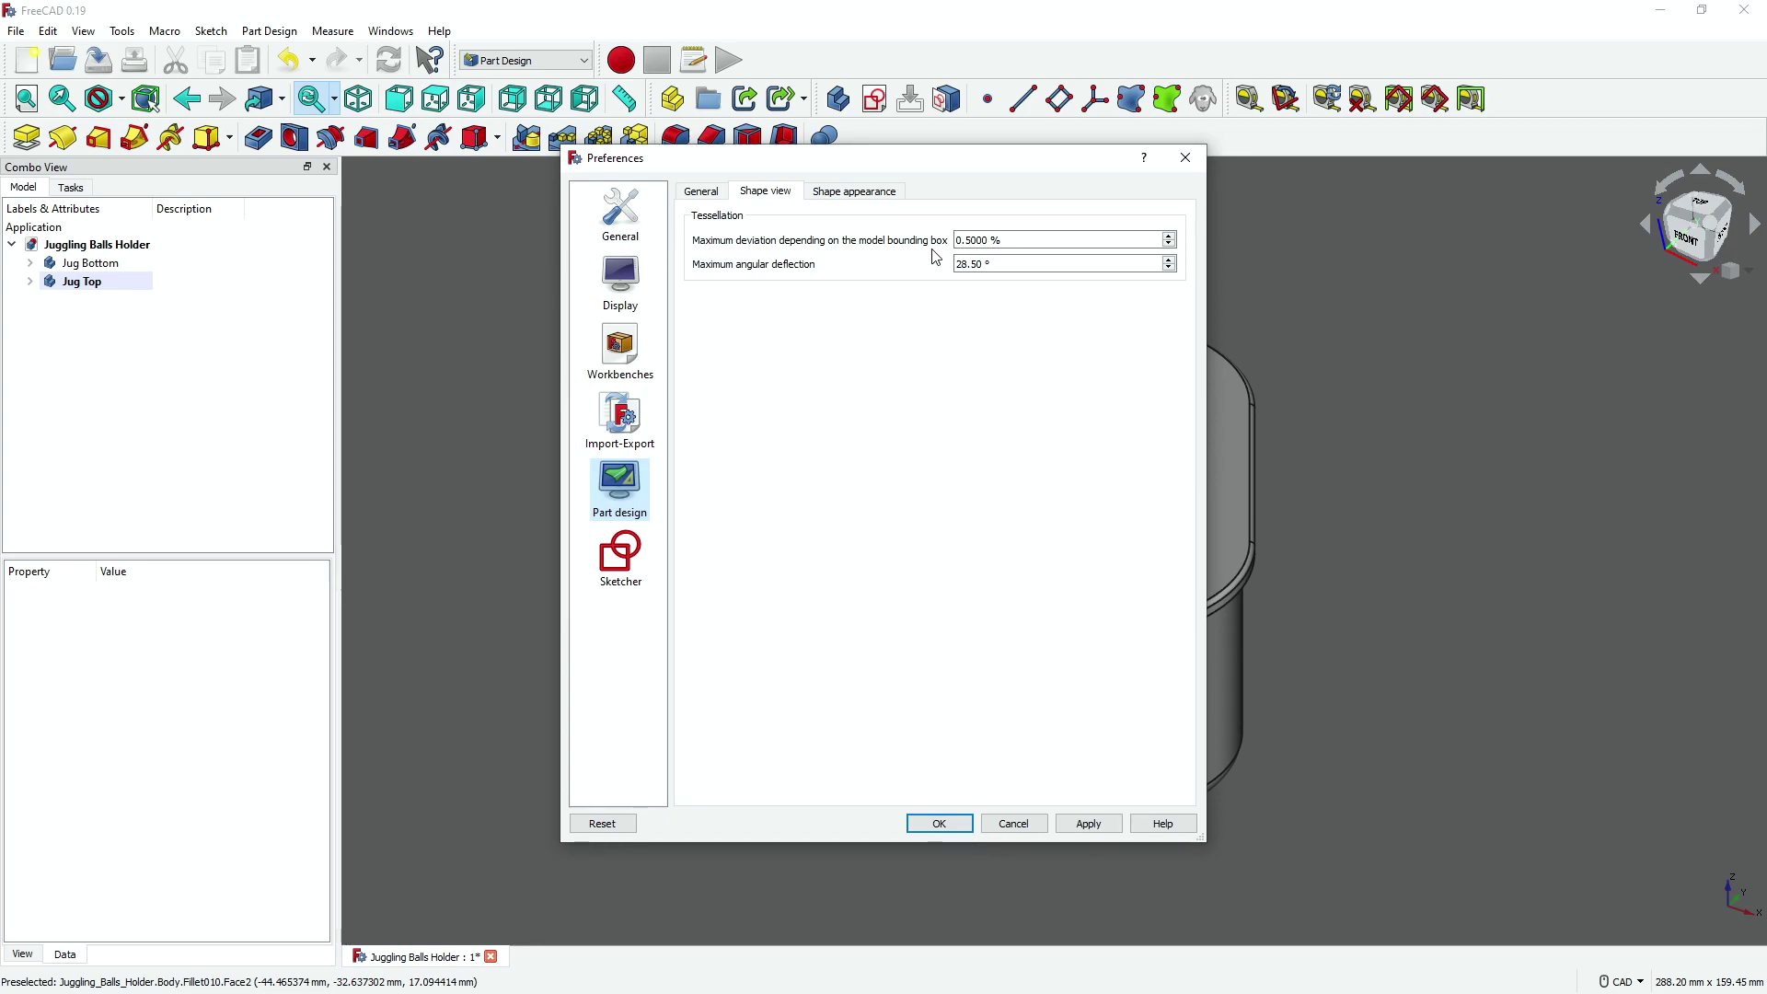
pyautogui.moveTo(993, 241); pyautogui.dragTo(970, 247)
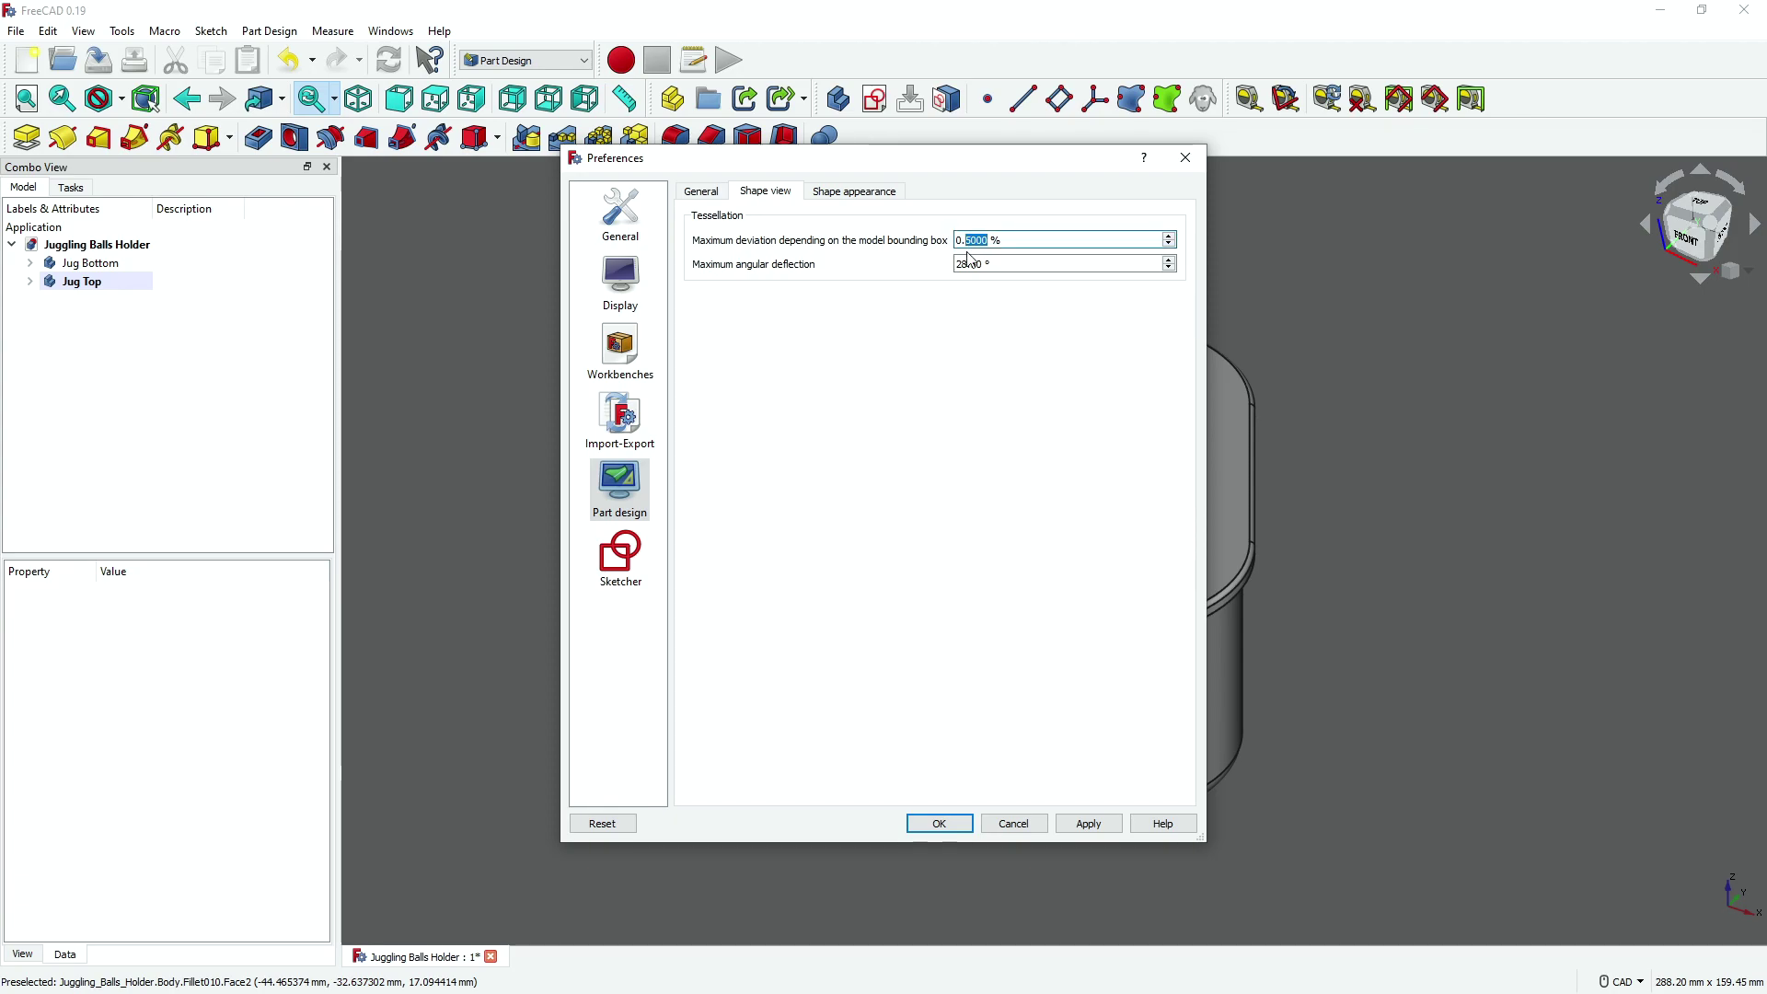
pyautogui.write('01')
# Set the maximum angular deflection to 5.00° and apply the preferences
pyautogui.click(985, 266)
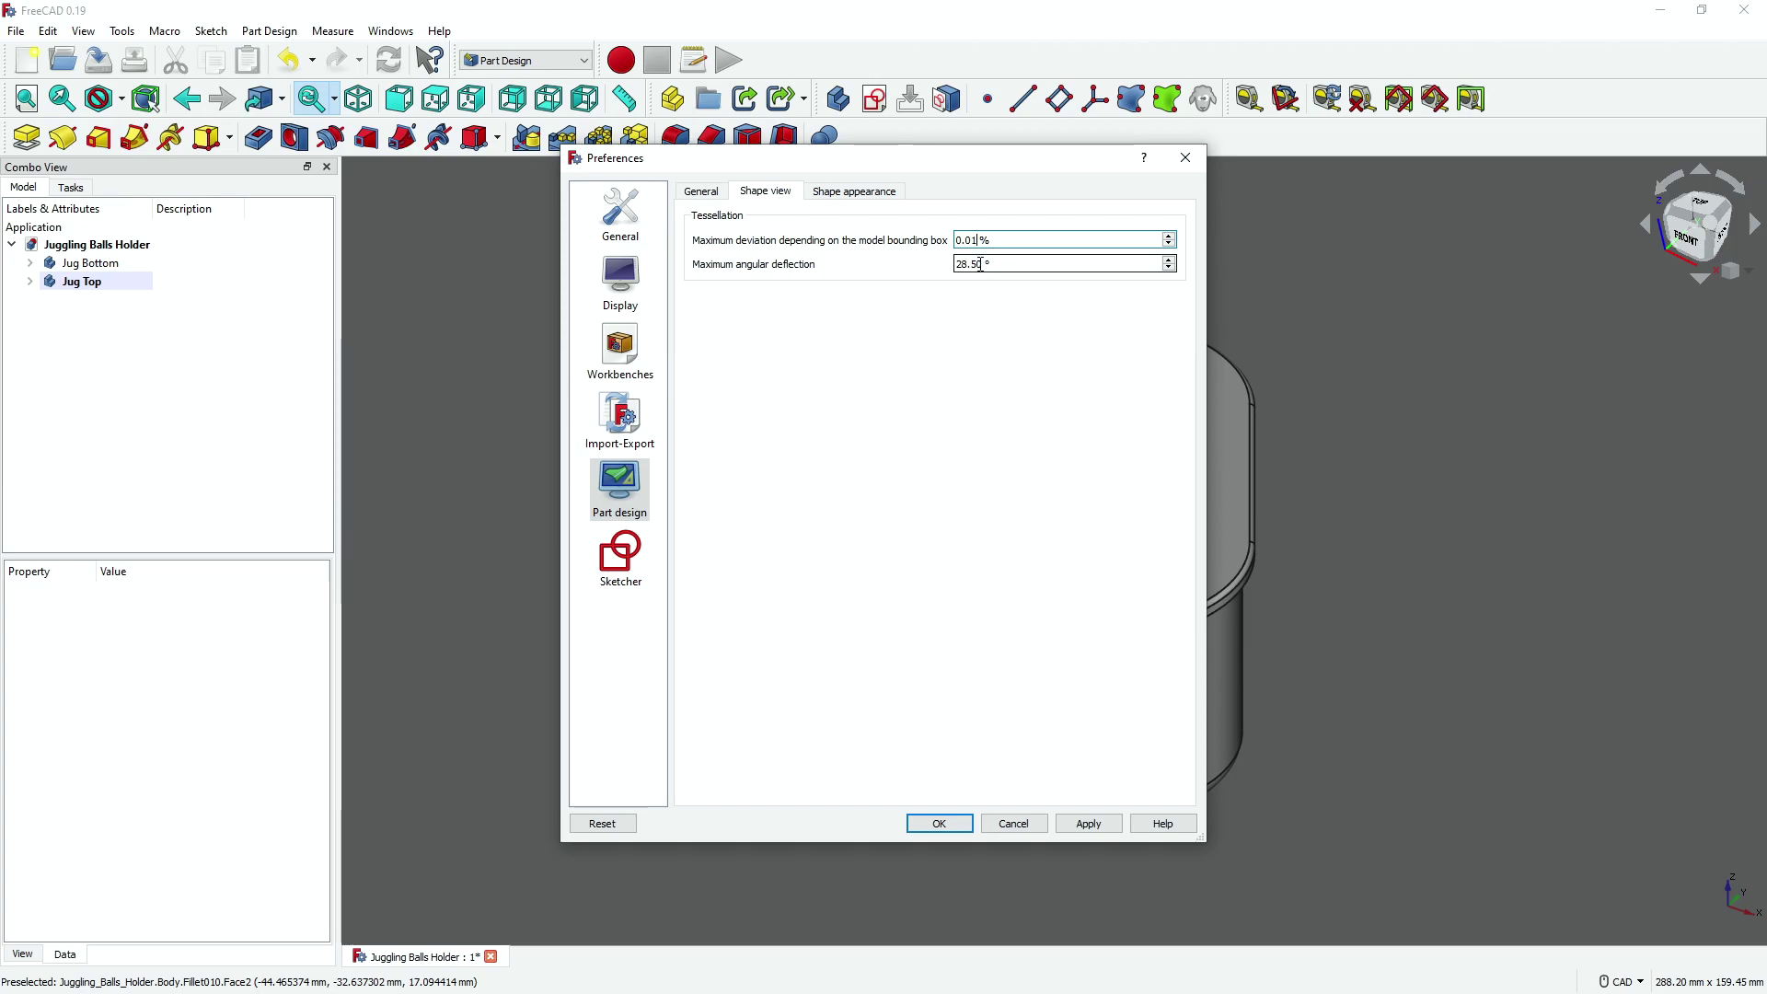
pyautogui.moveTo(985, 266); pyautogui.dragTo(959, 266)
pyautogui.press('BackSpace')
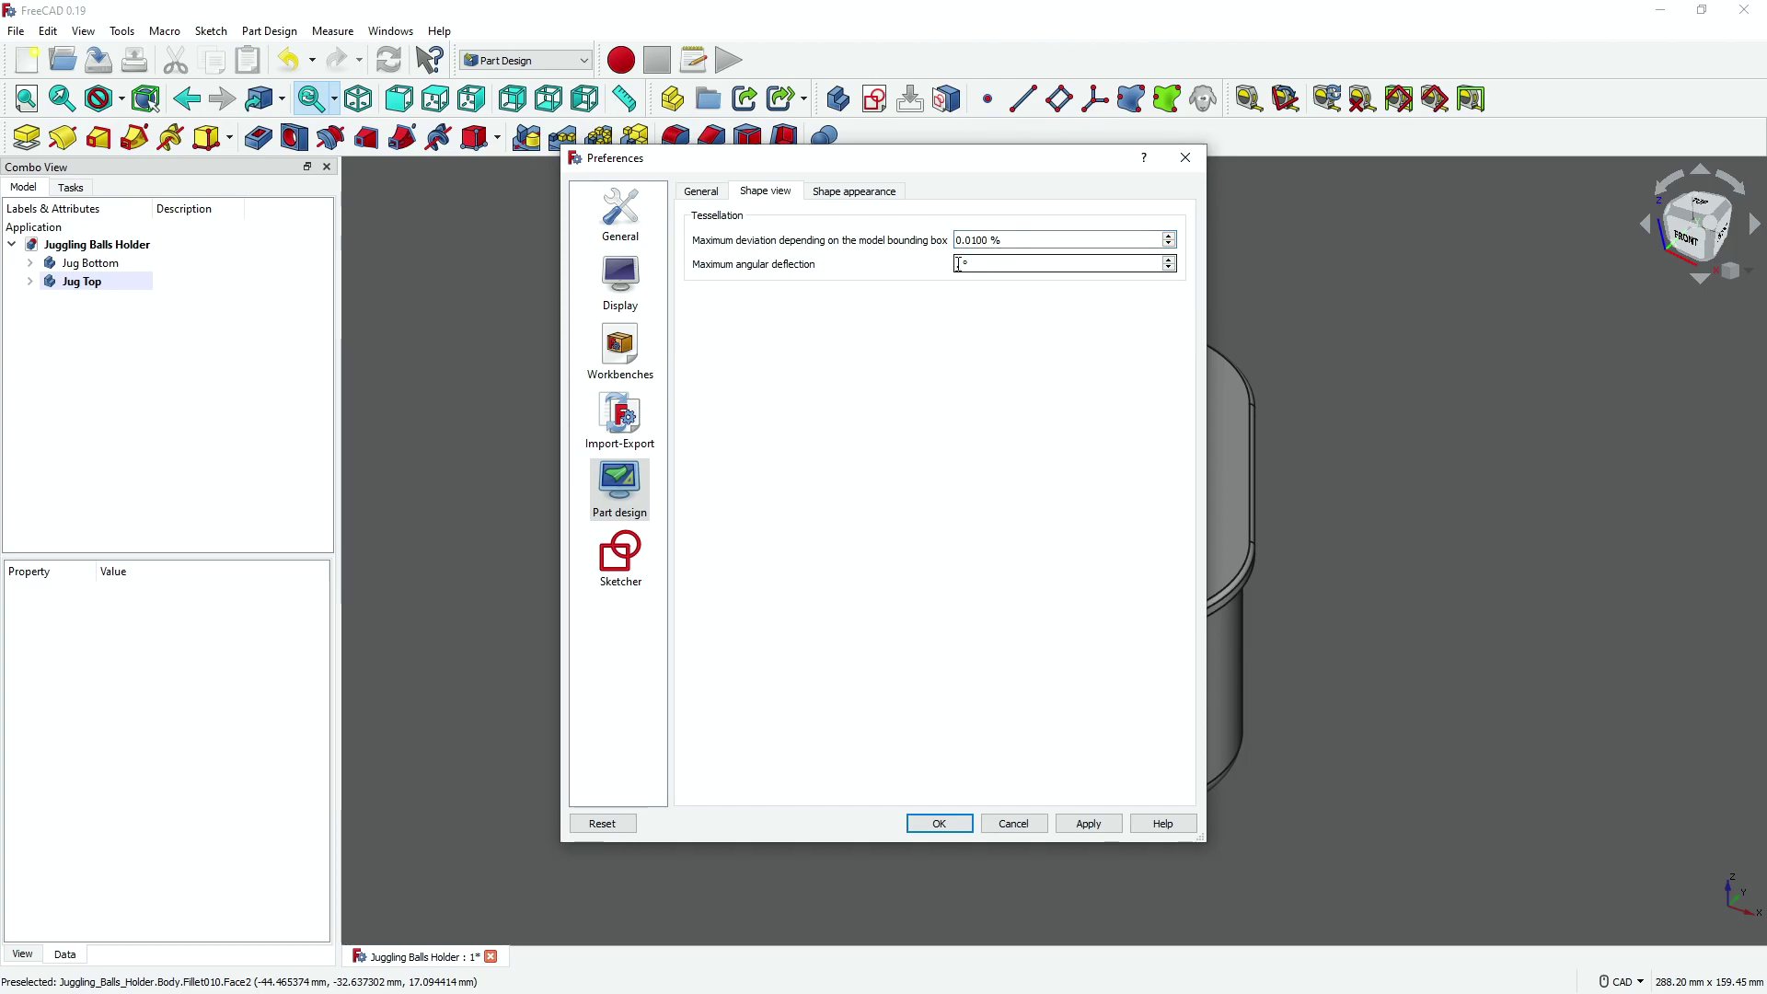
pyautogui.write('5 ')
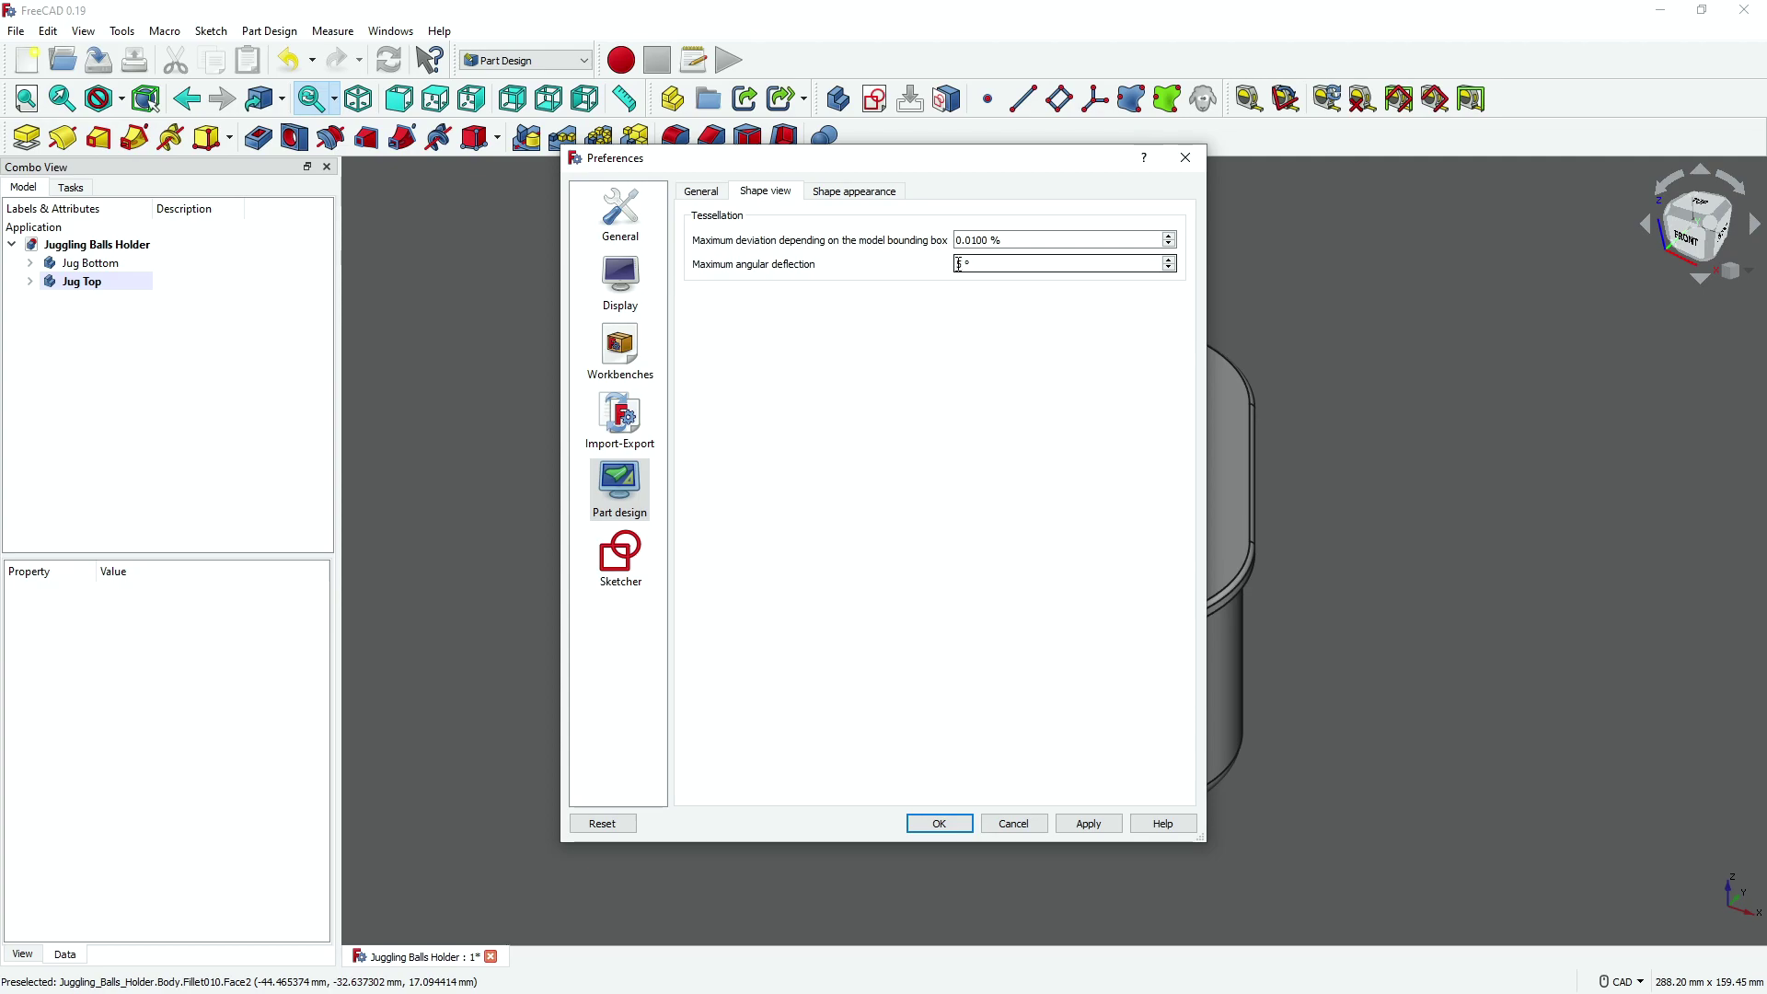
pyautogui.write('.00')
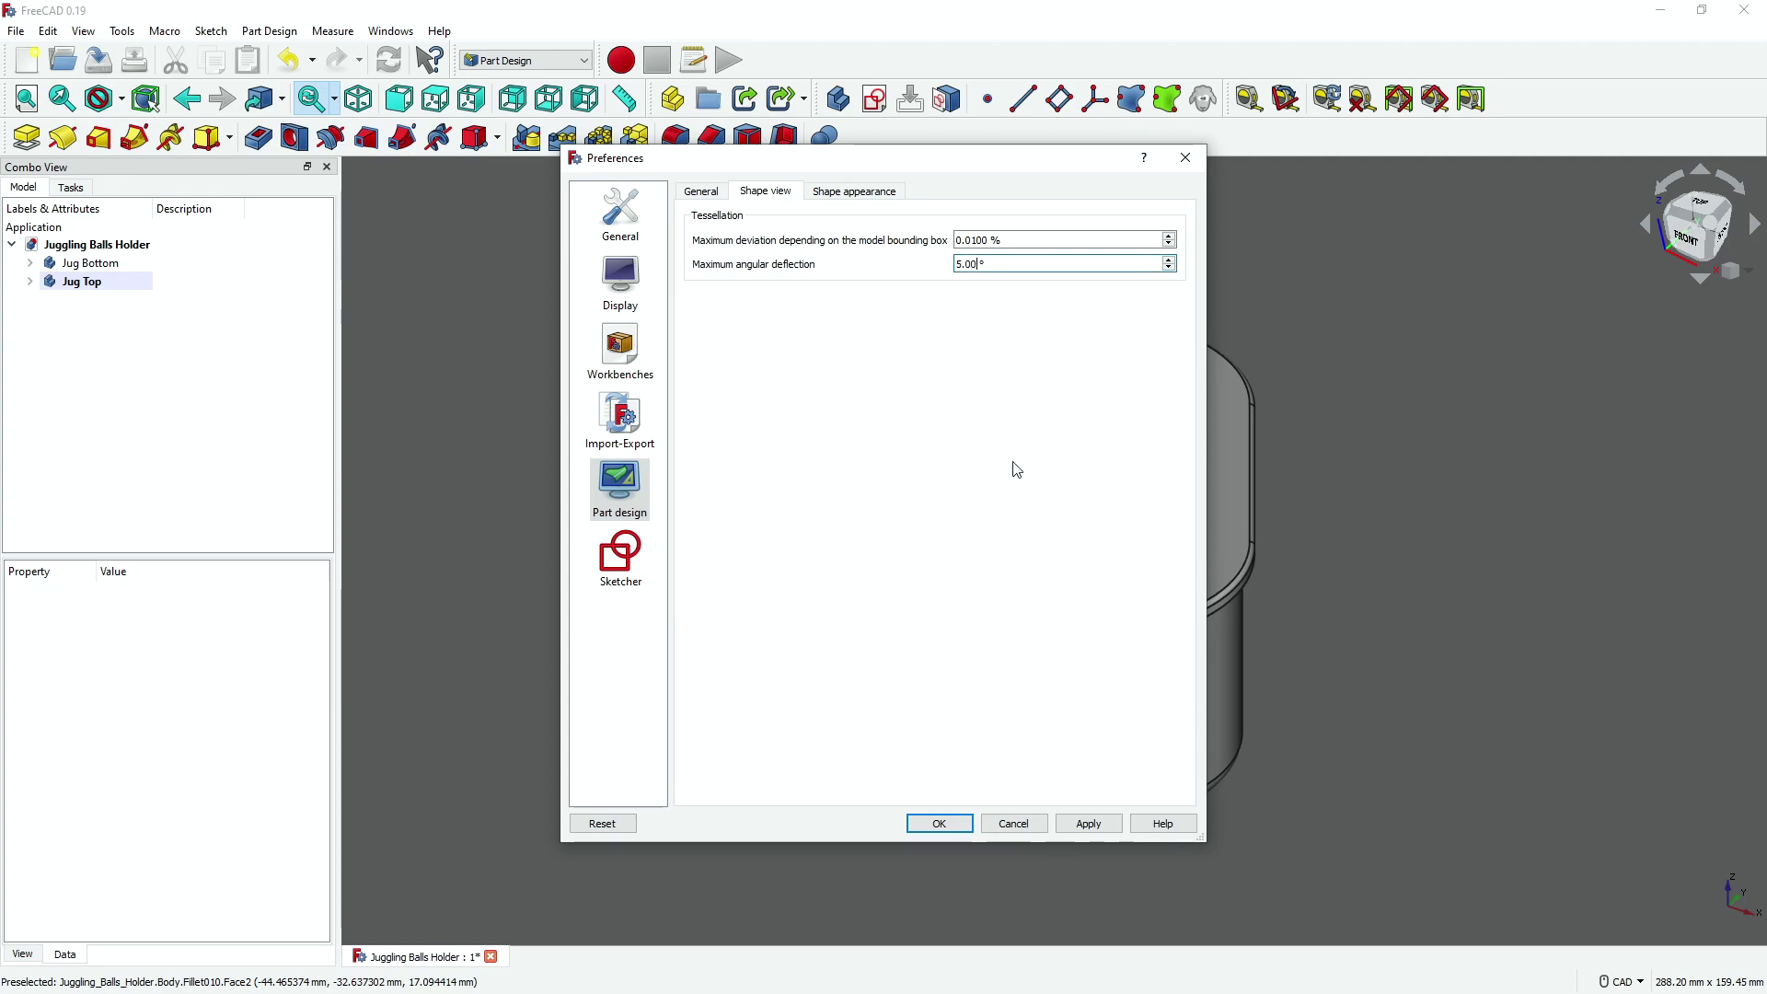
pyautogui.click(1090, 829)
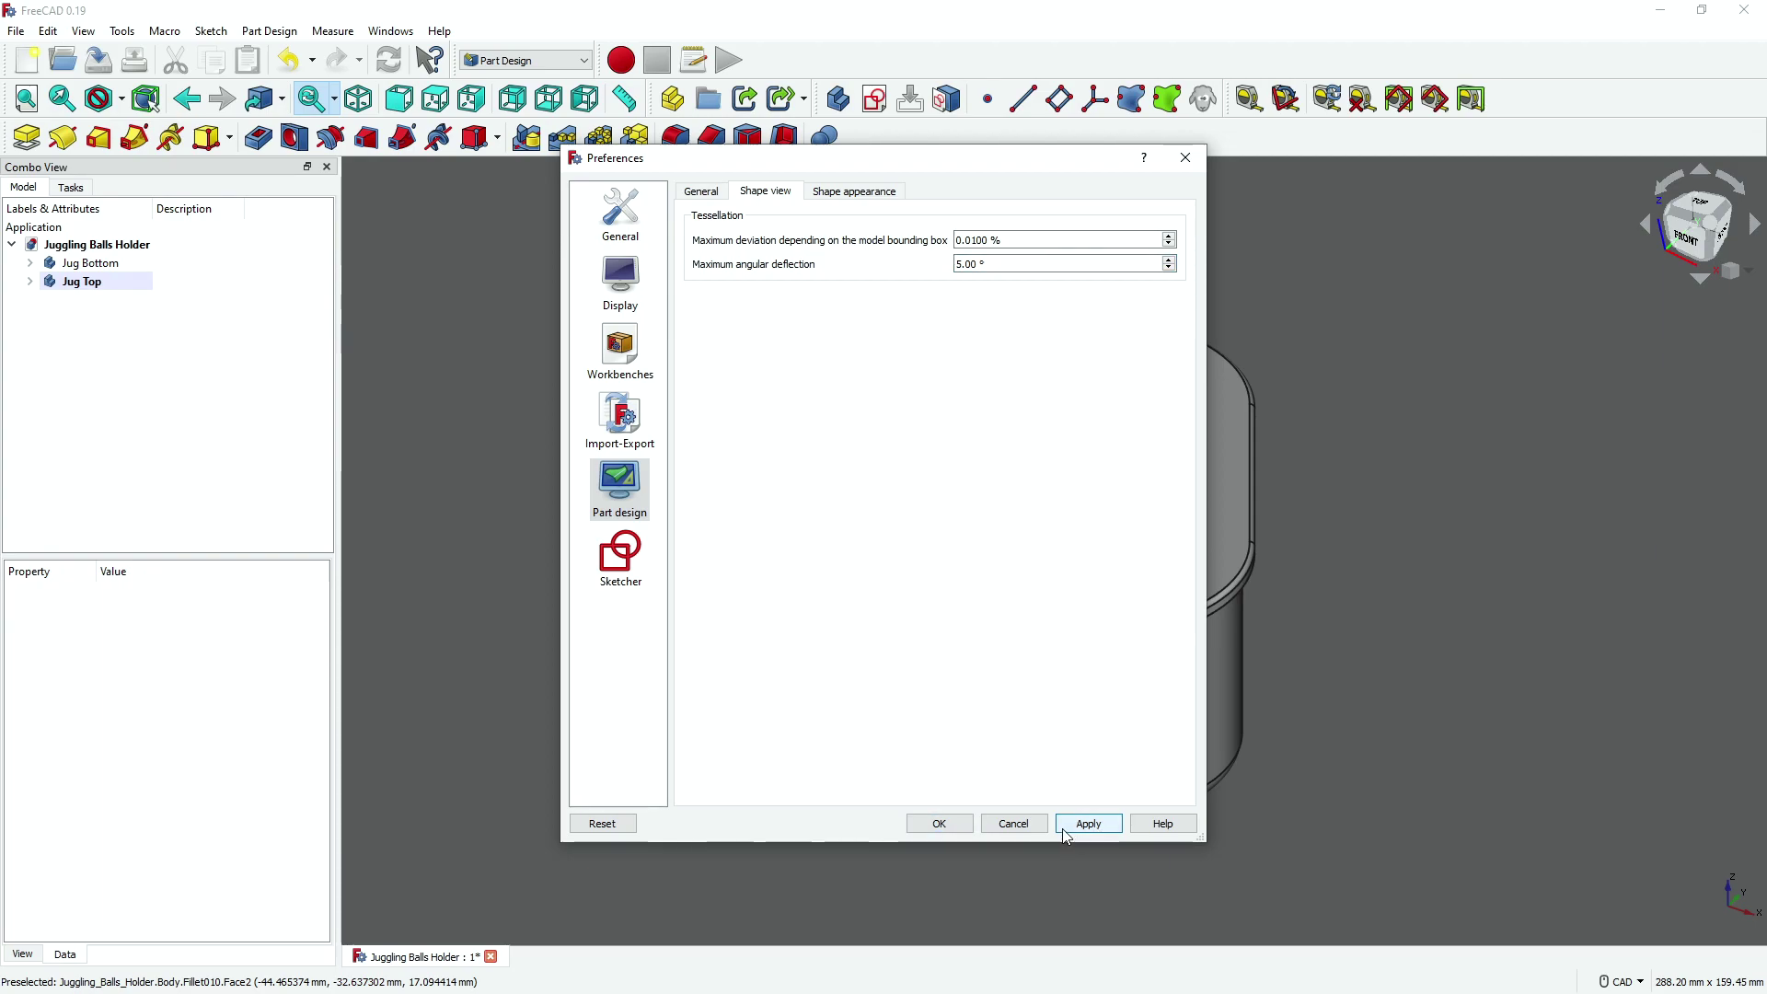
pyautogui.click(940, 824)
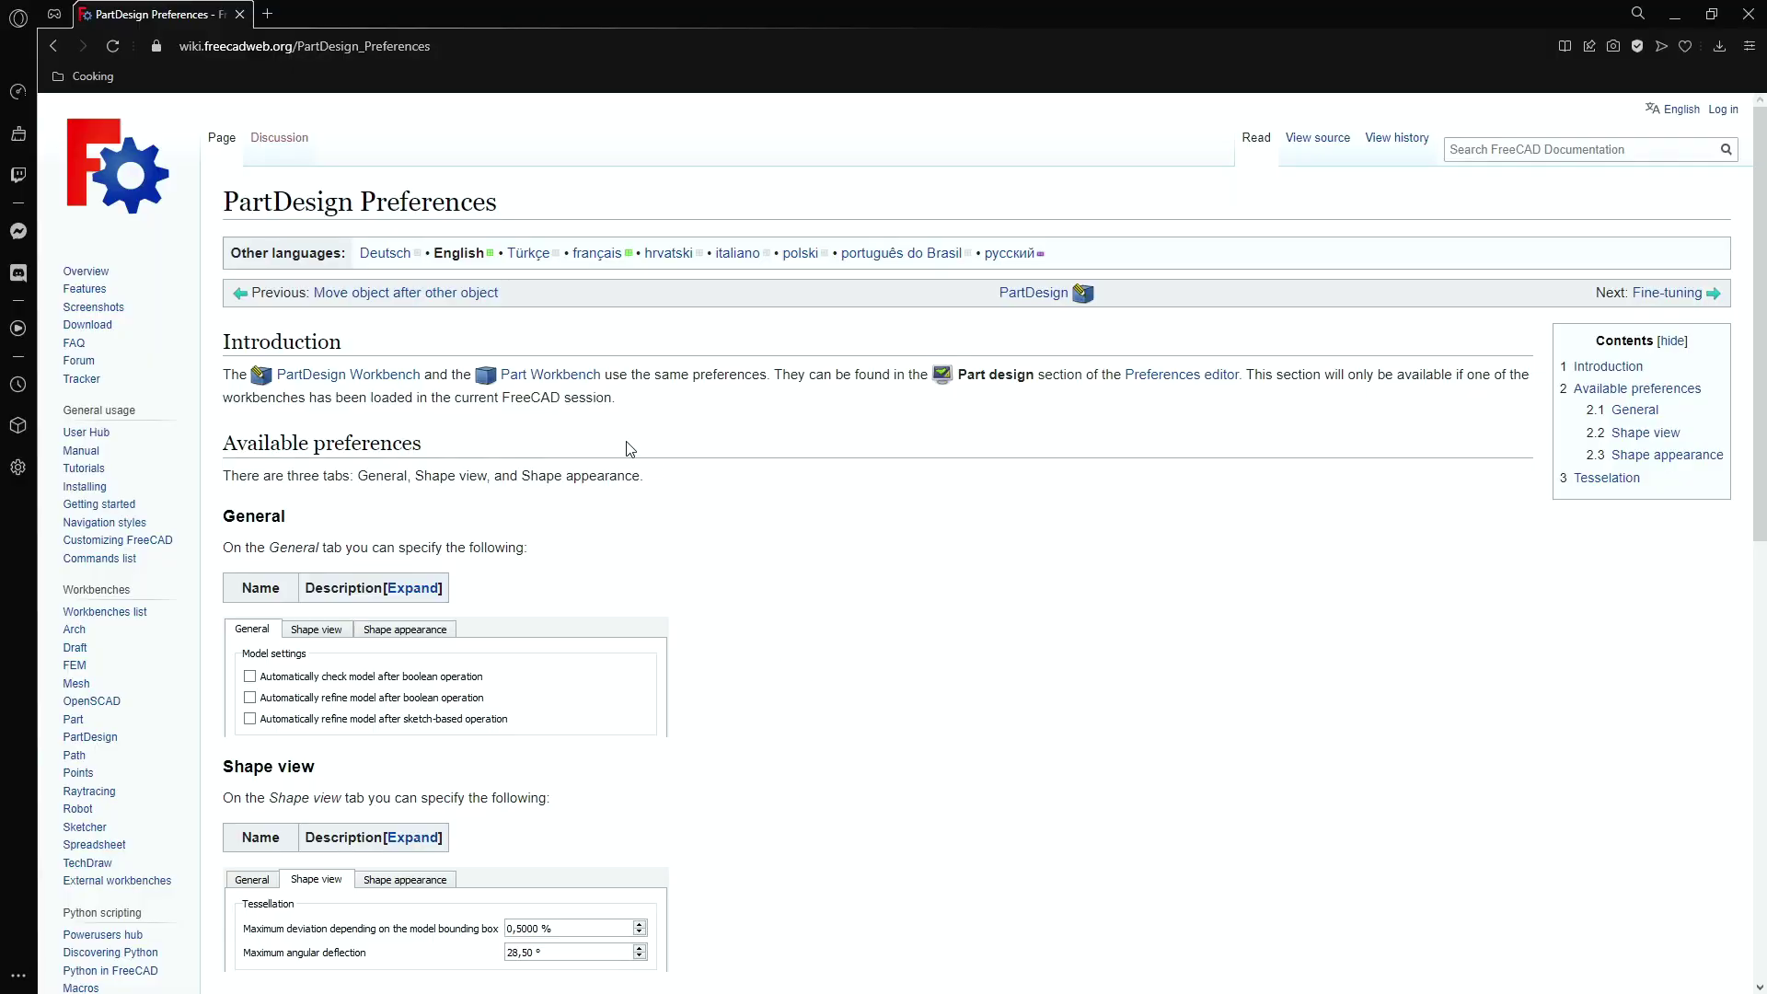
# Read the PartDesign Preferences page on the FreeCAD wiki down to the Tesselation section
pyautogui.scroll(-4, 607, 458)
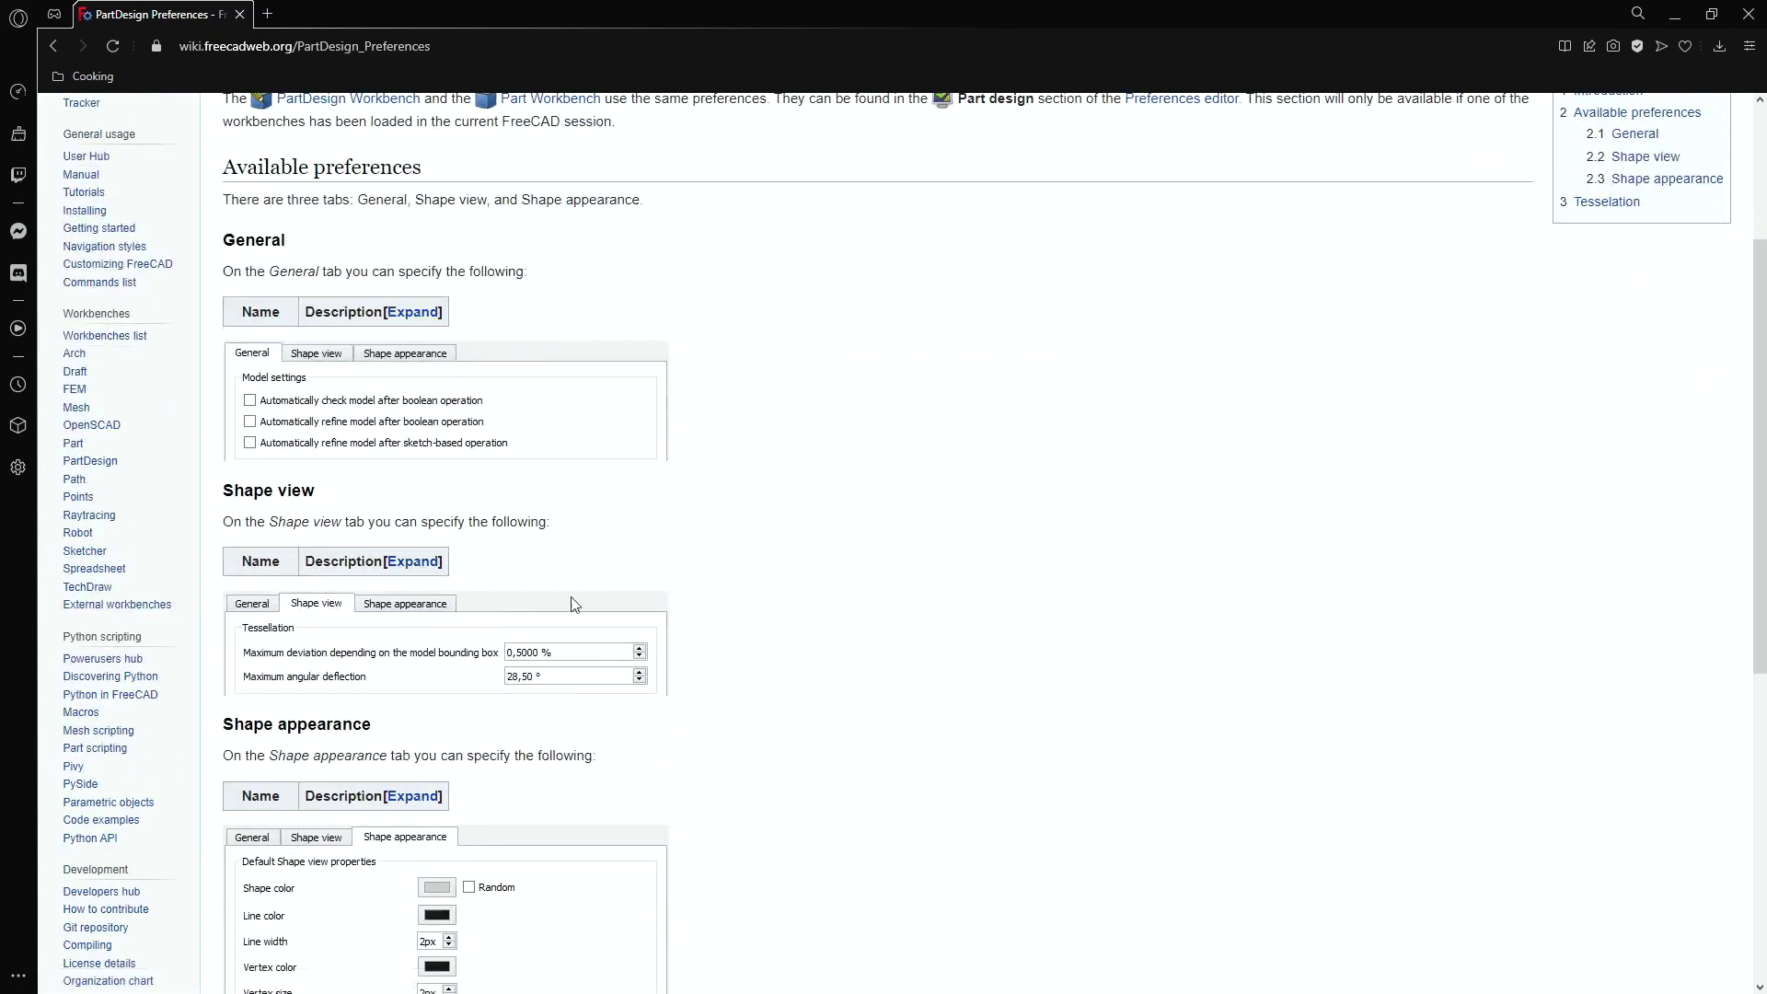
pyautogui.scroll(-2, 541, 644)
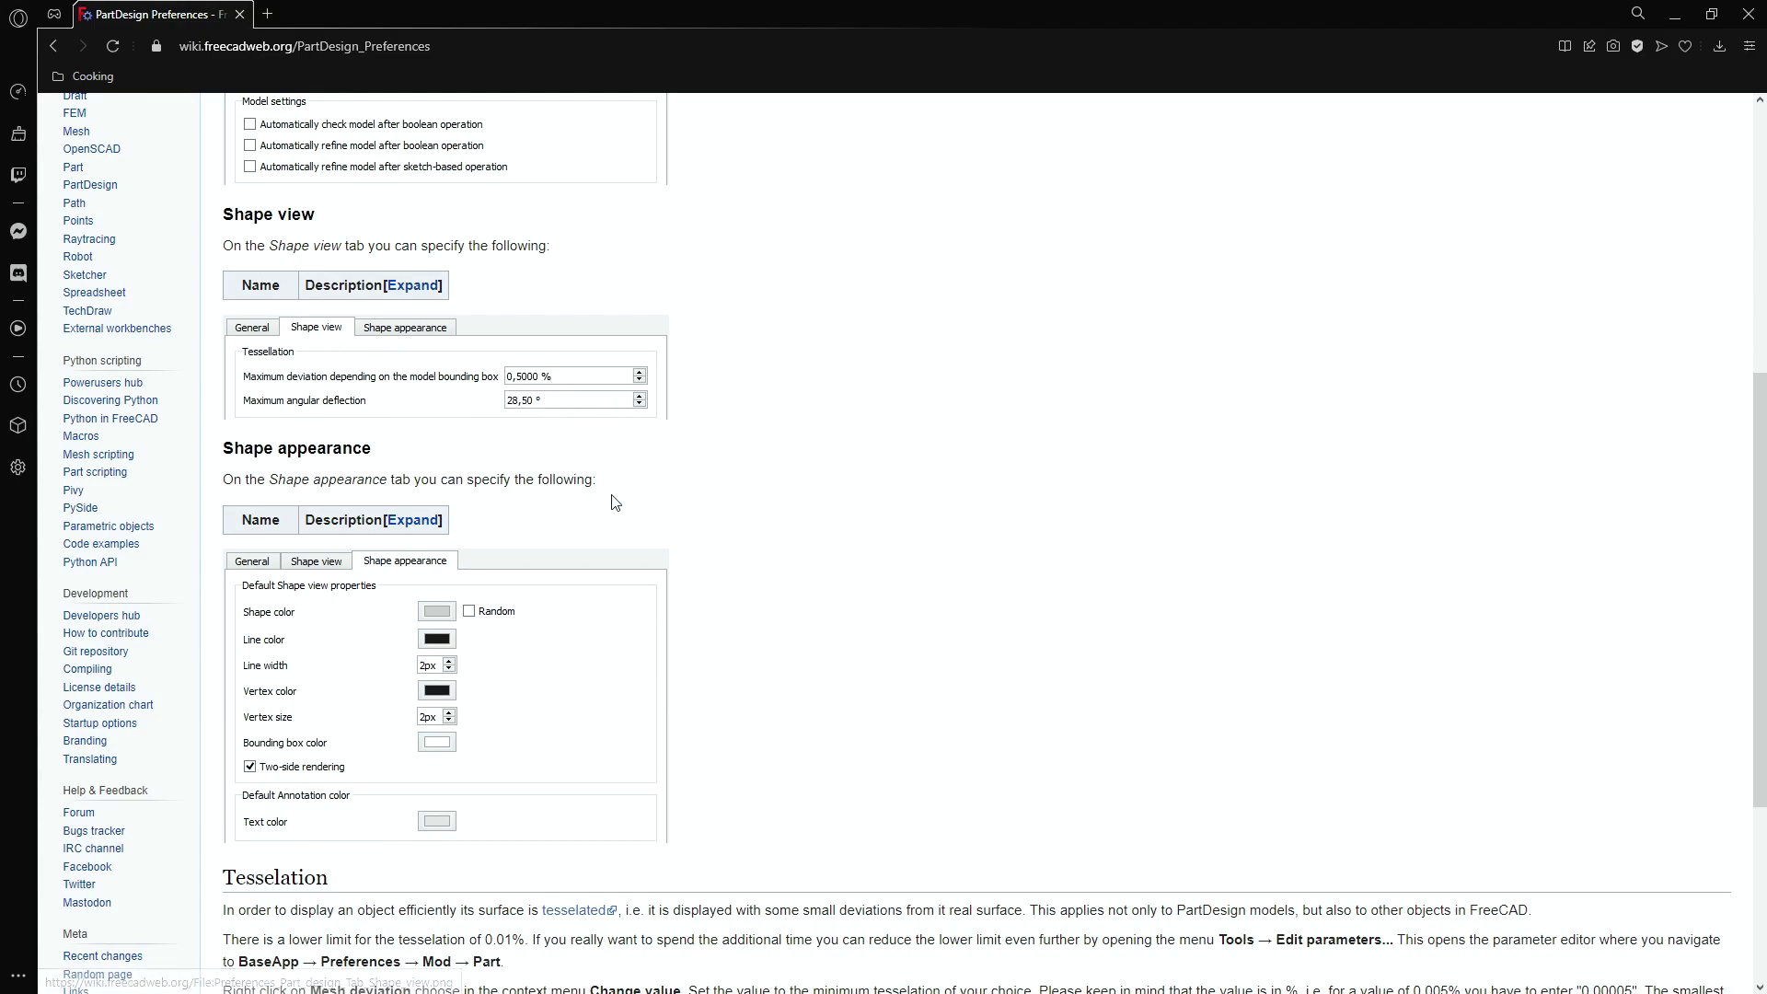
pyautogui.scroll(-2, 613, 502)
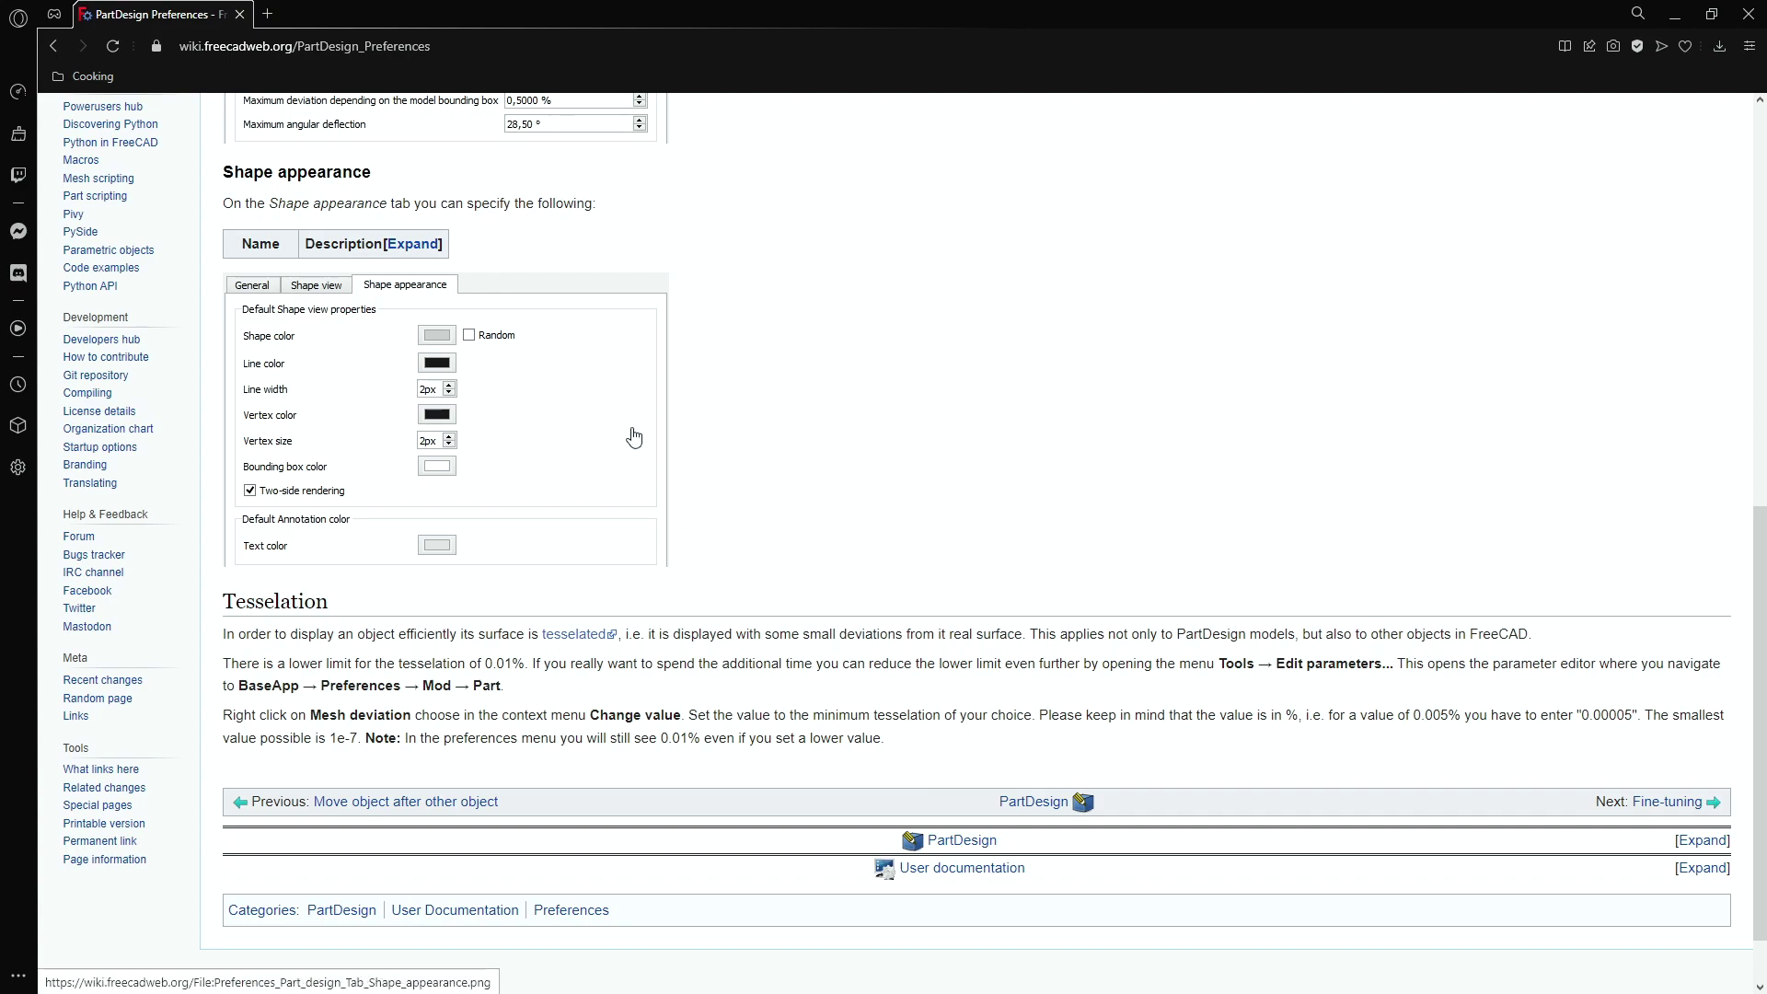
# Switch back to FreeCAD and review the Part design tessellation settings in the preferences
pyautogui.hotkey('alt', 'Tab')
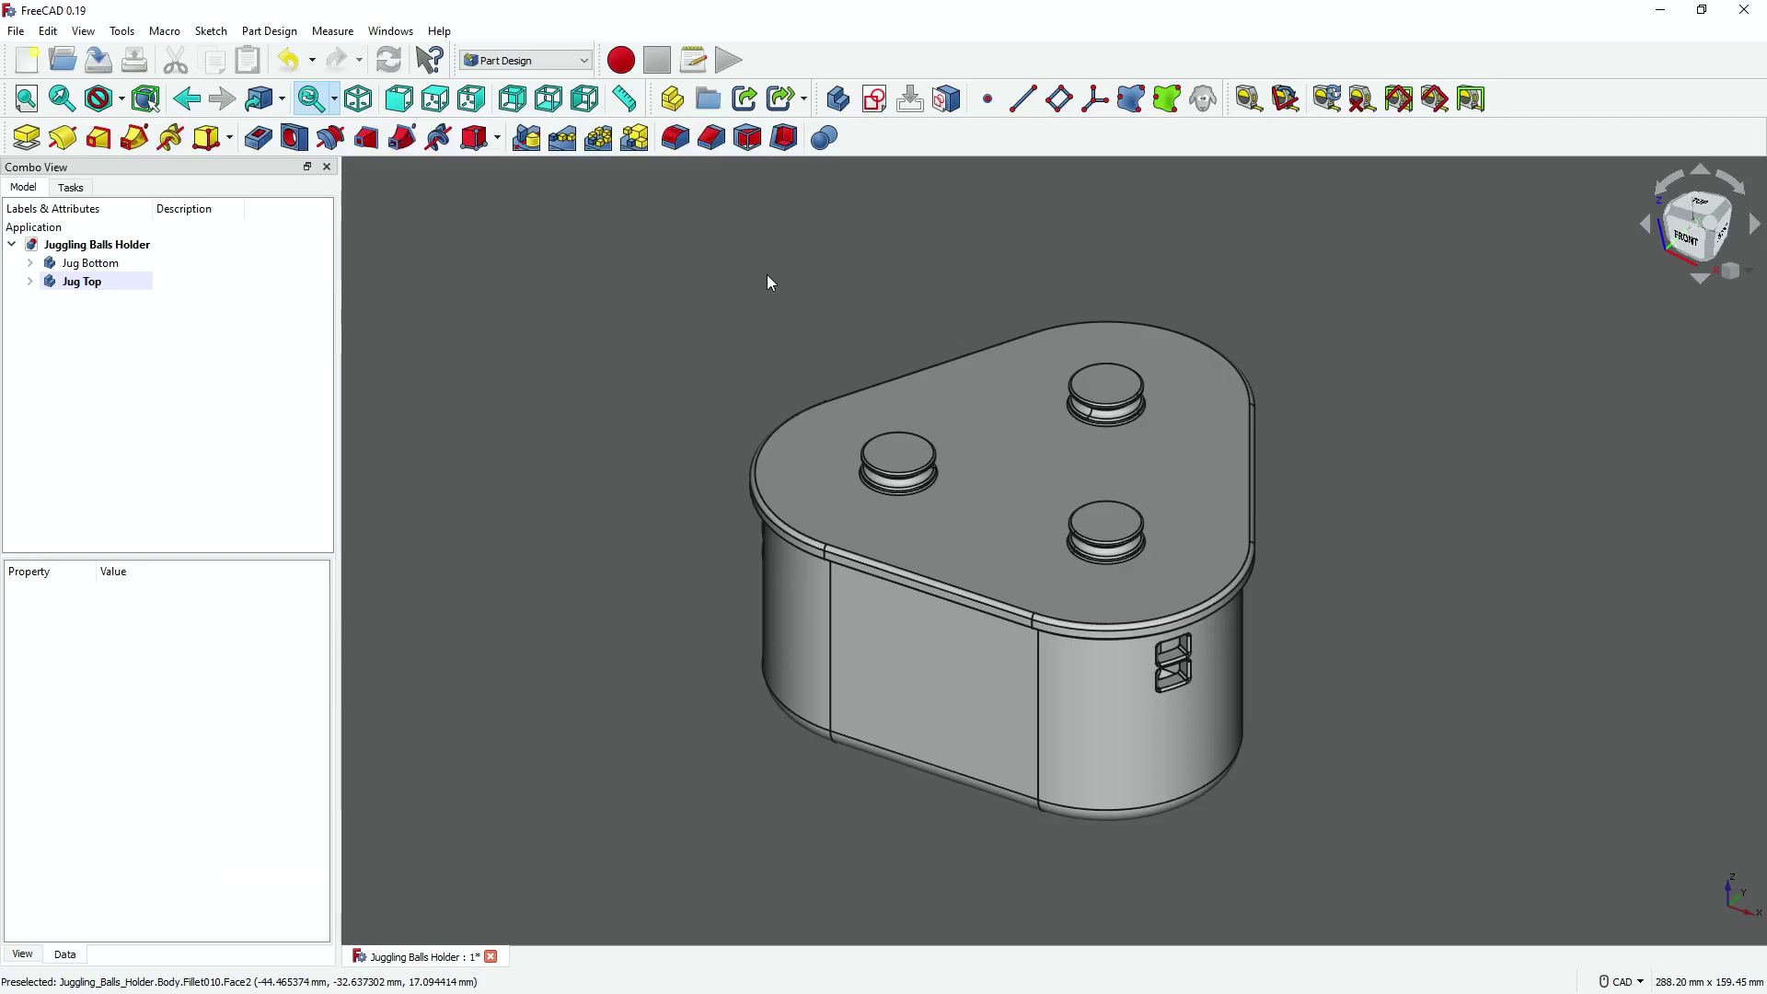
pyautogui.click(120, 32)
pyautogui.moveTo(48, 31)
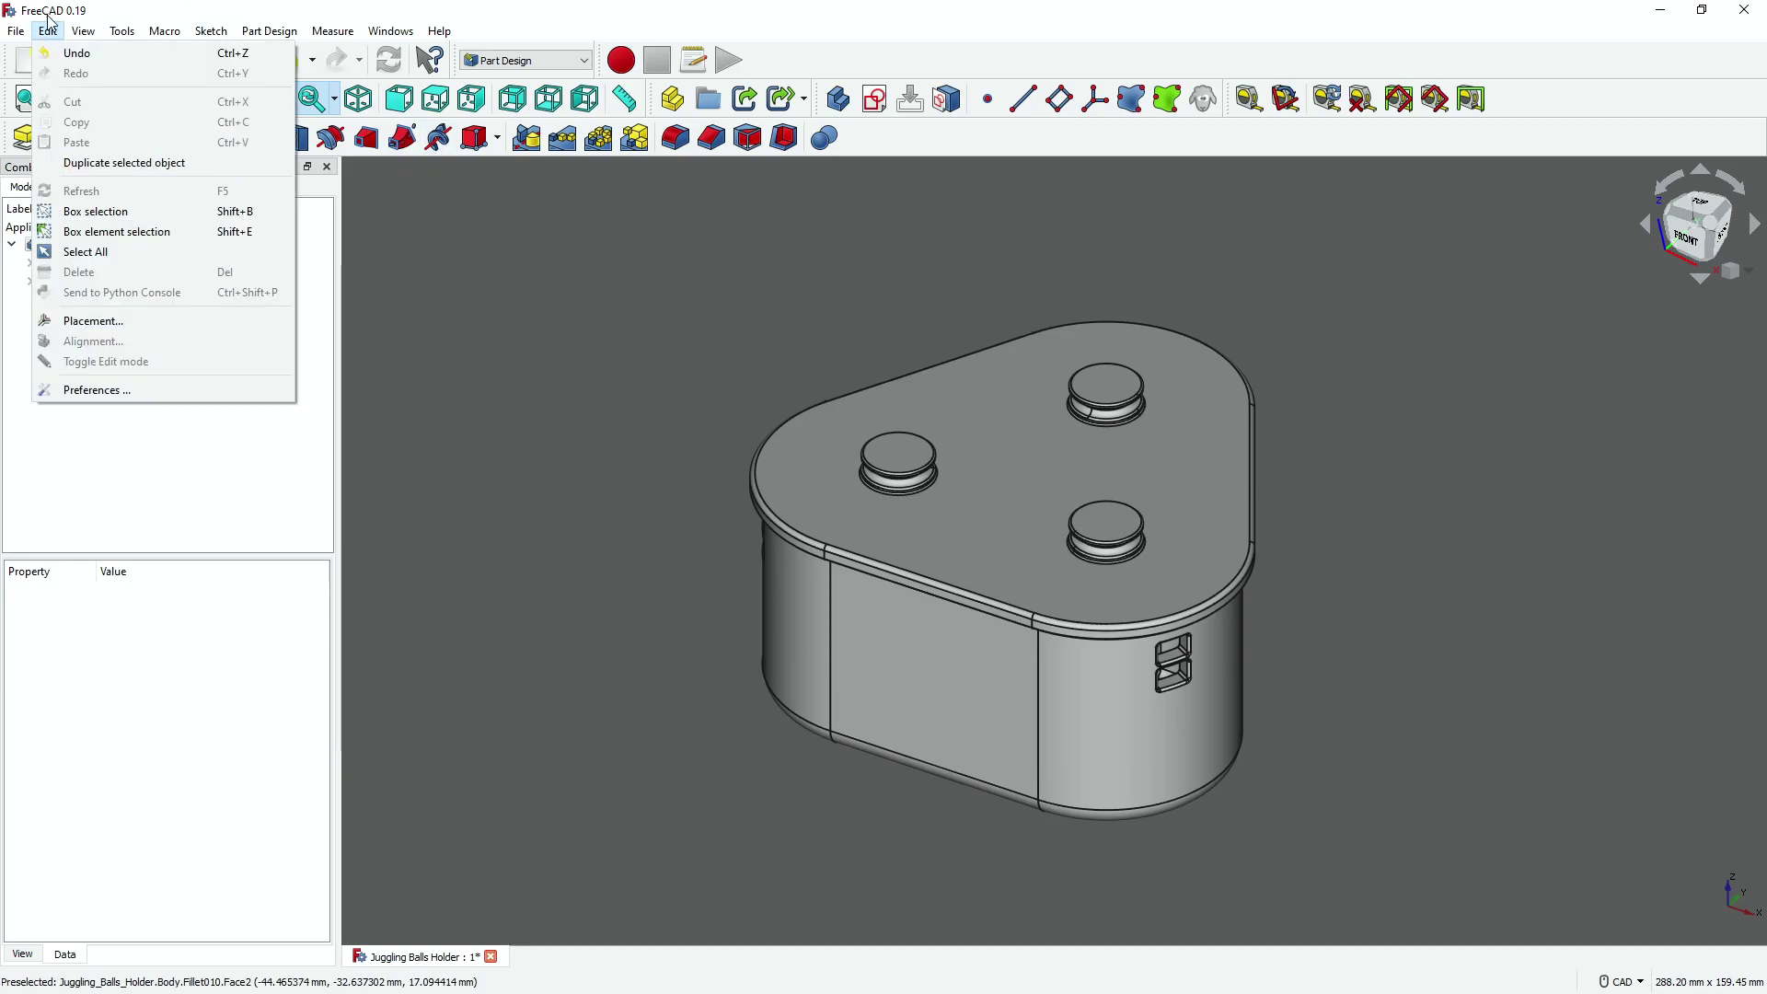
pyautogui.click(130, 383)
pyautogui.click(625, 483)
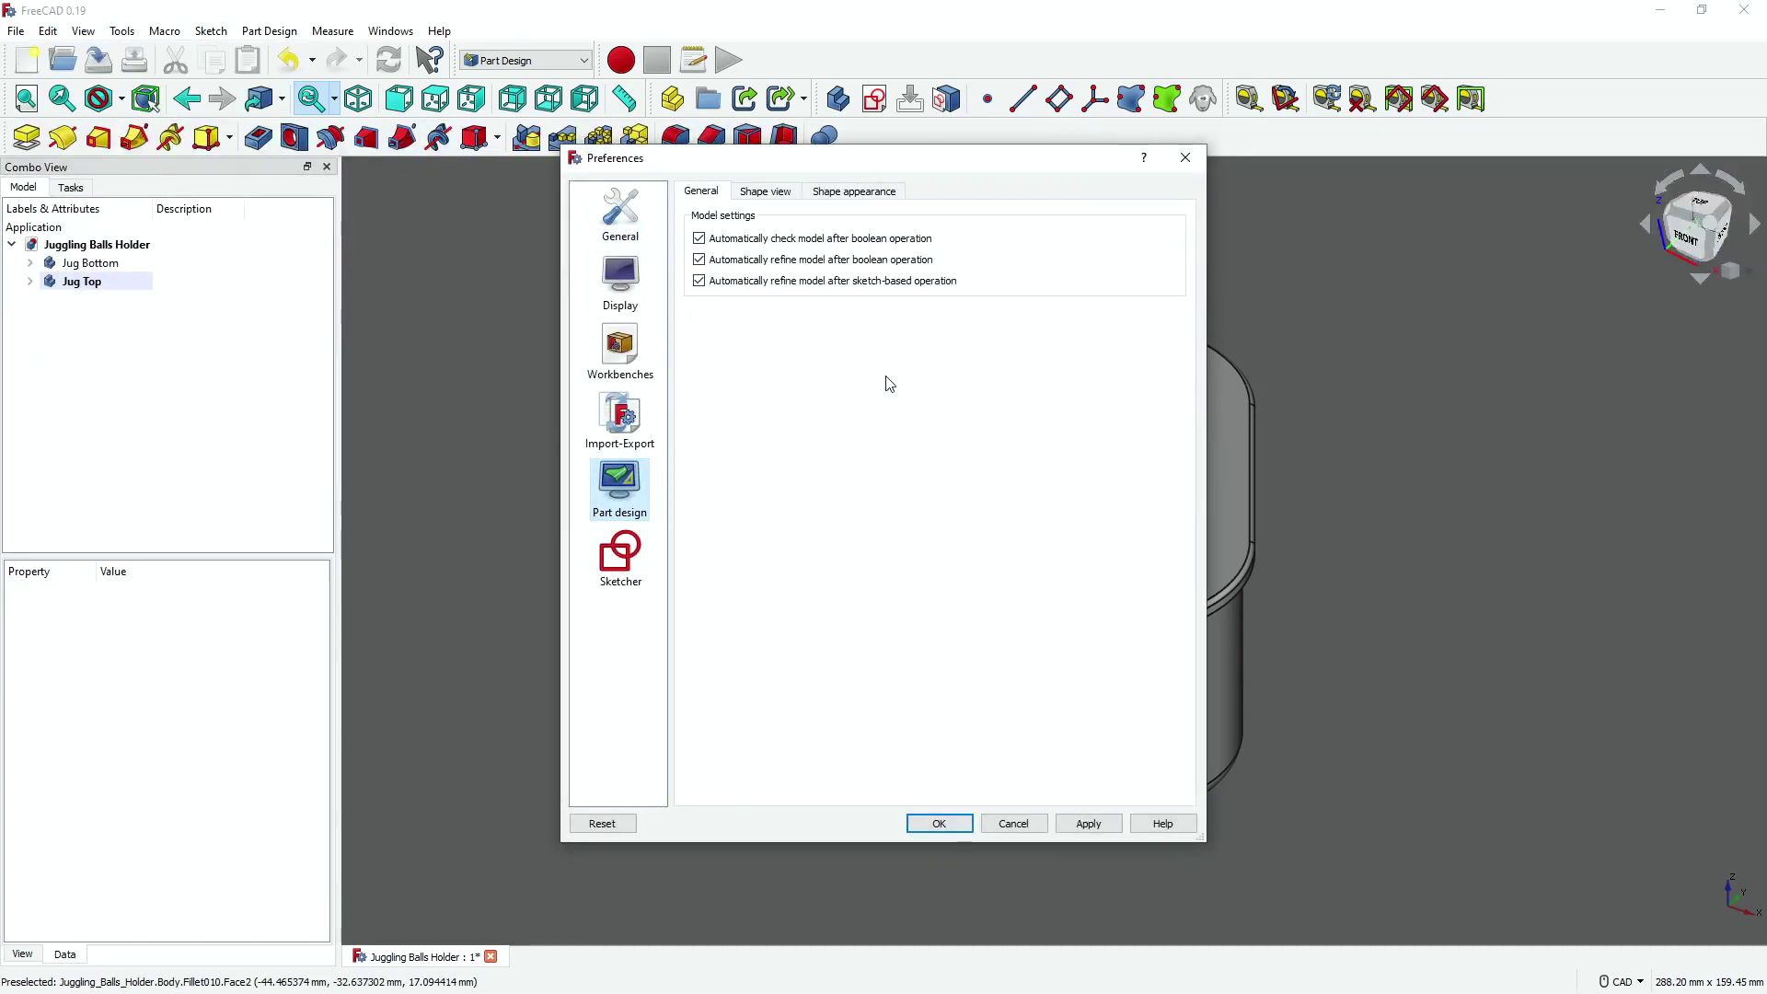
pyautogui.click(765, 191)
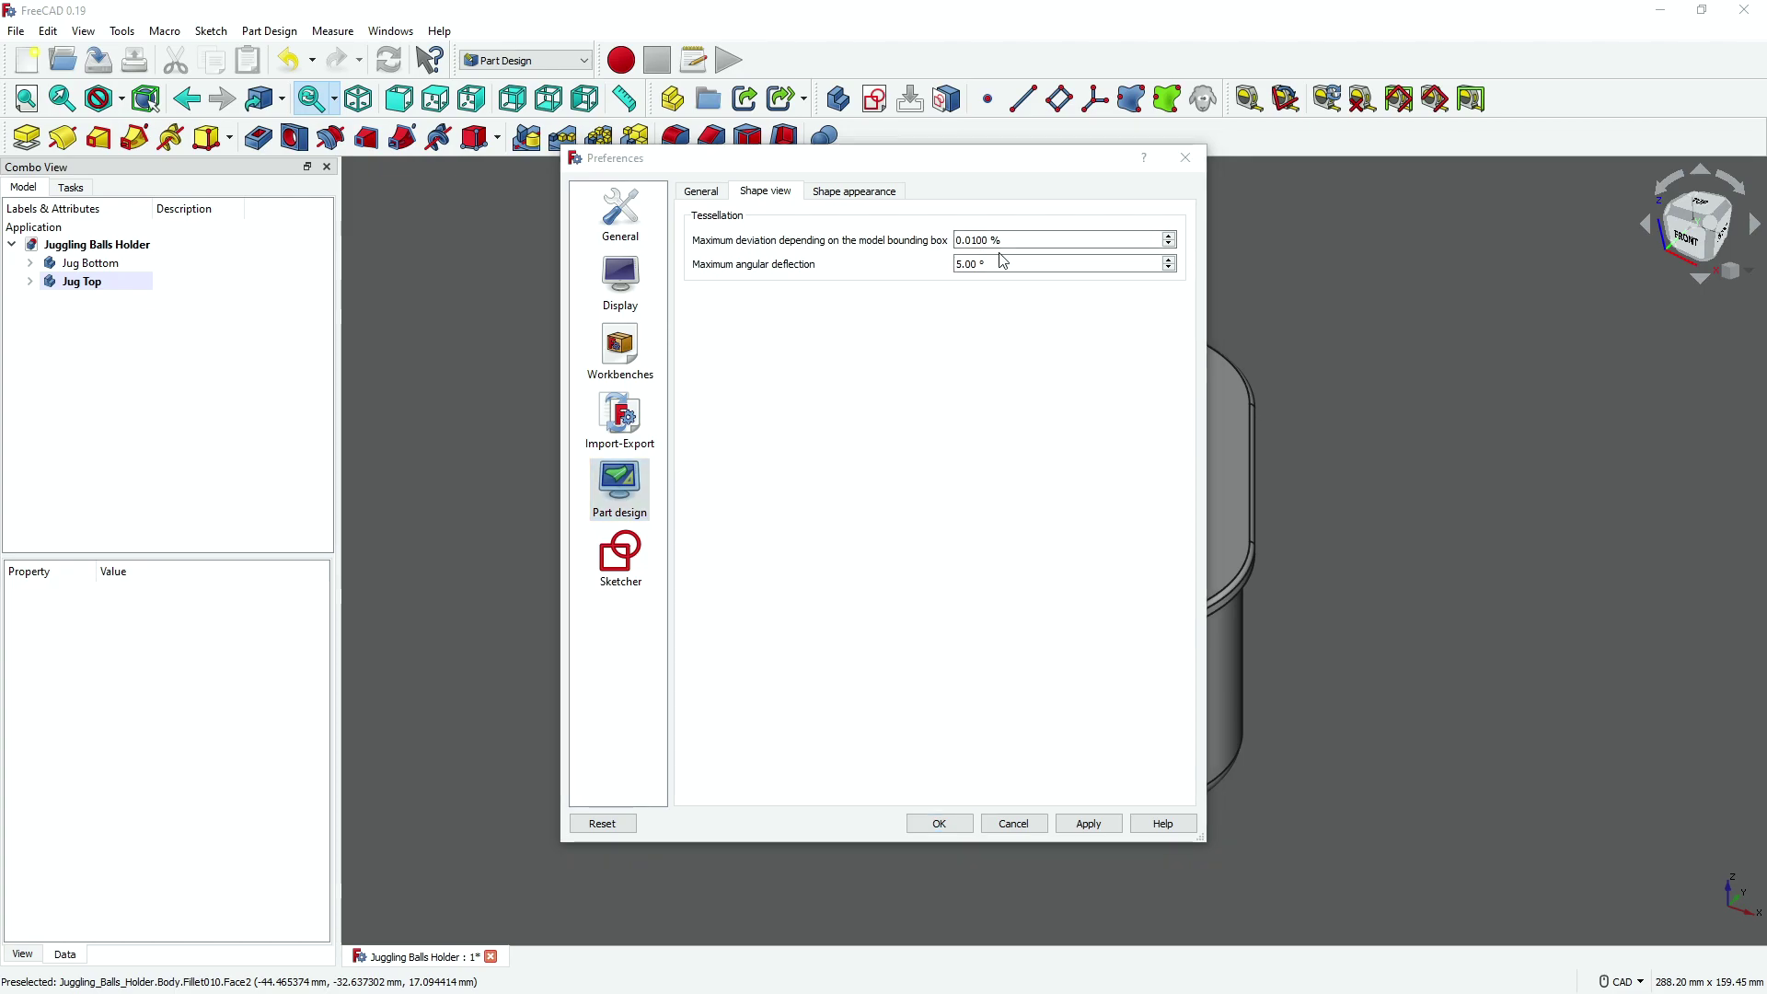
# Check the wiki's Tesselation section for the smallest possible mesh deviation value, return to FreeCAD and close the preferences
pyautogui.hotkey('alt', 'Tab')
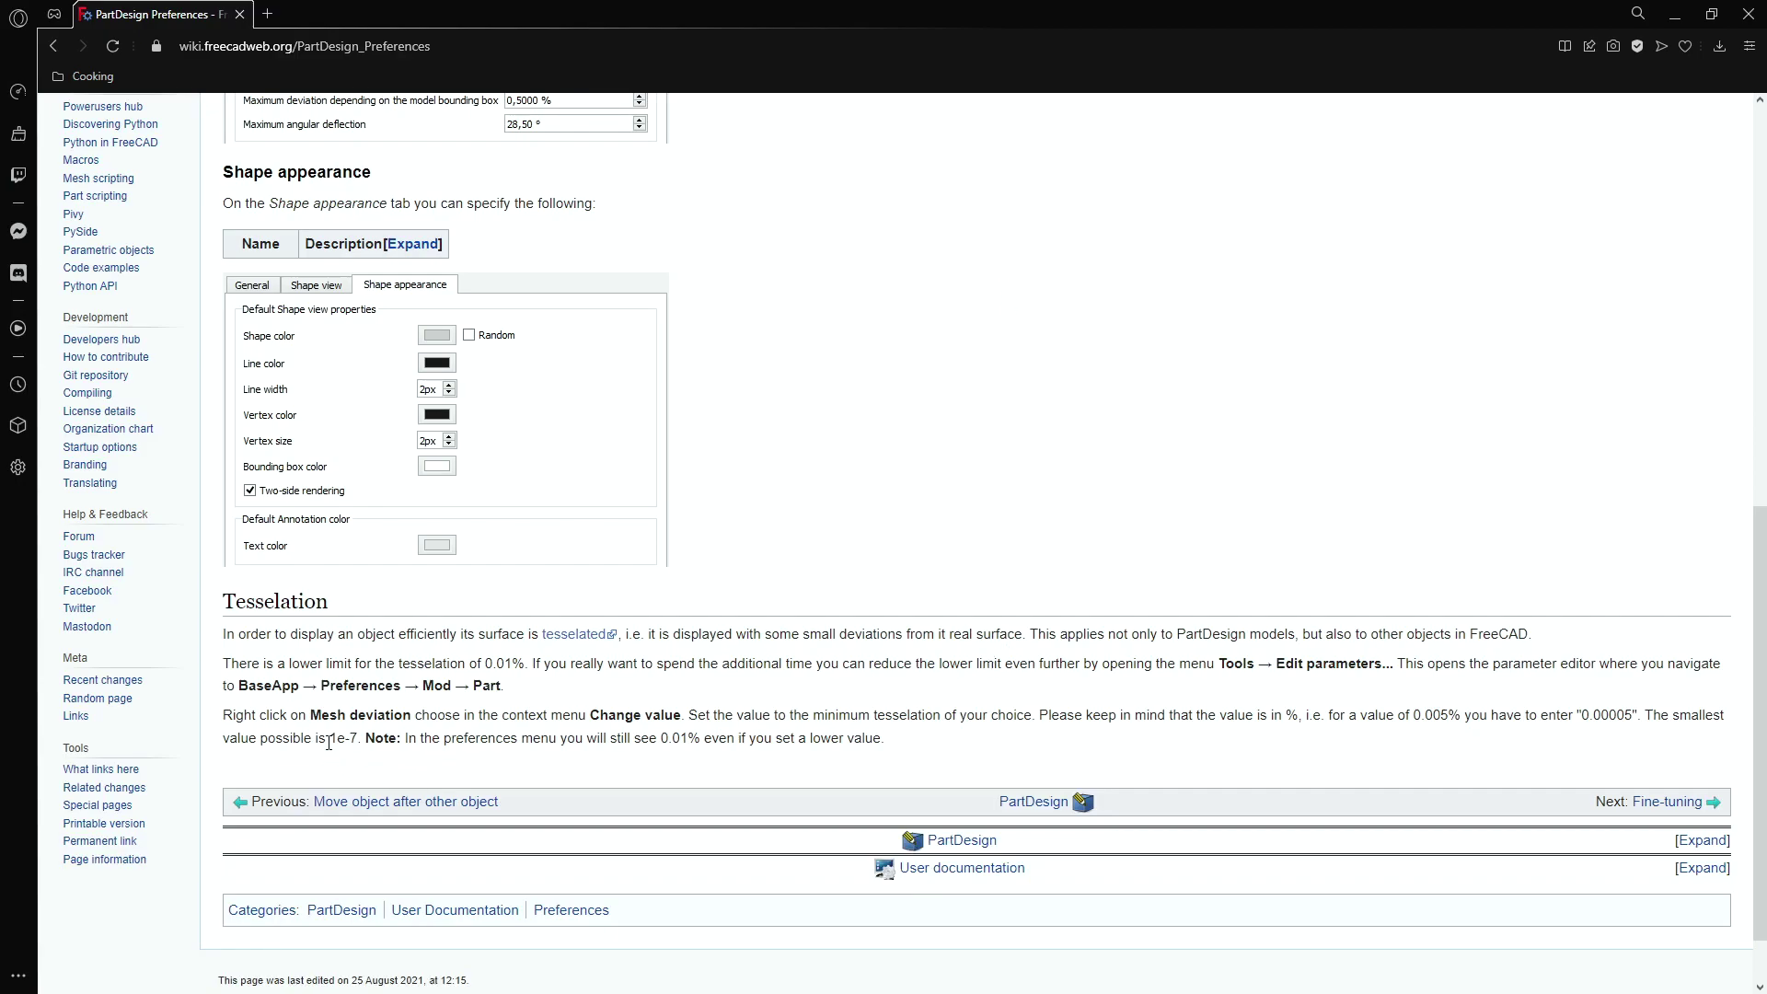
pyautogui.moveTo(331, 741); pyautogui.dragTo(358, 742)
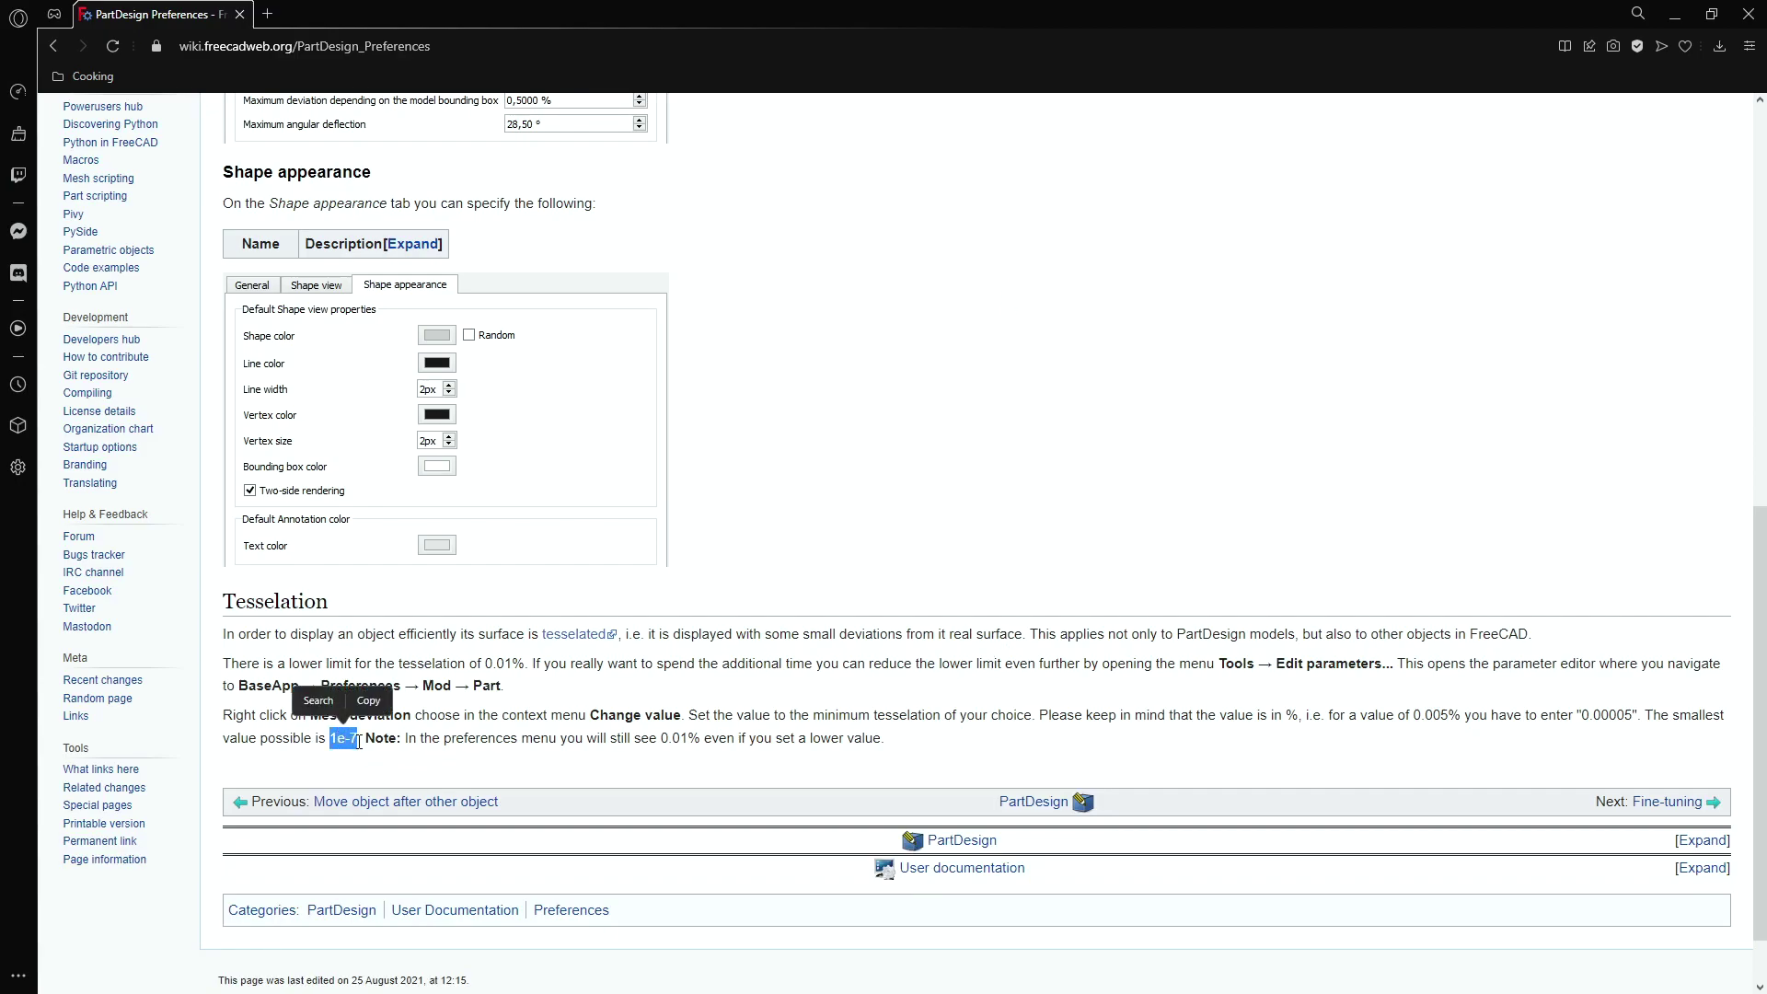
pyautogui.click(616, 741)
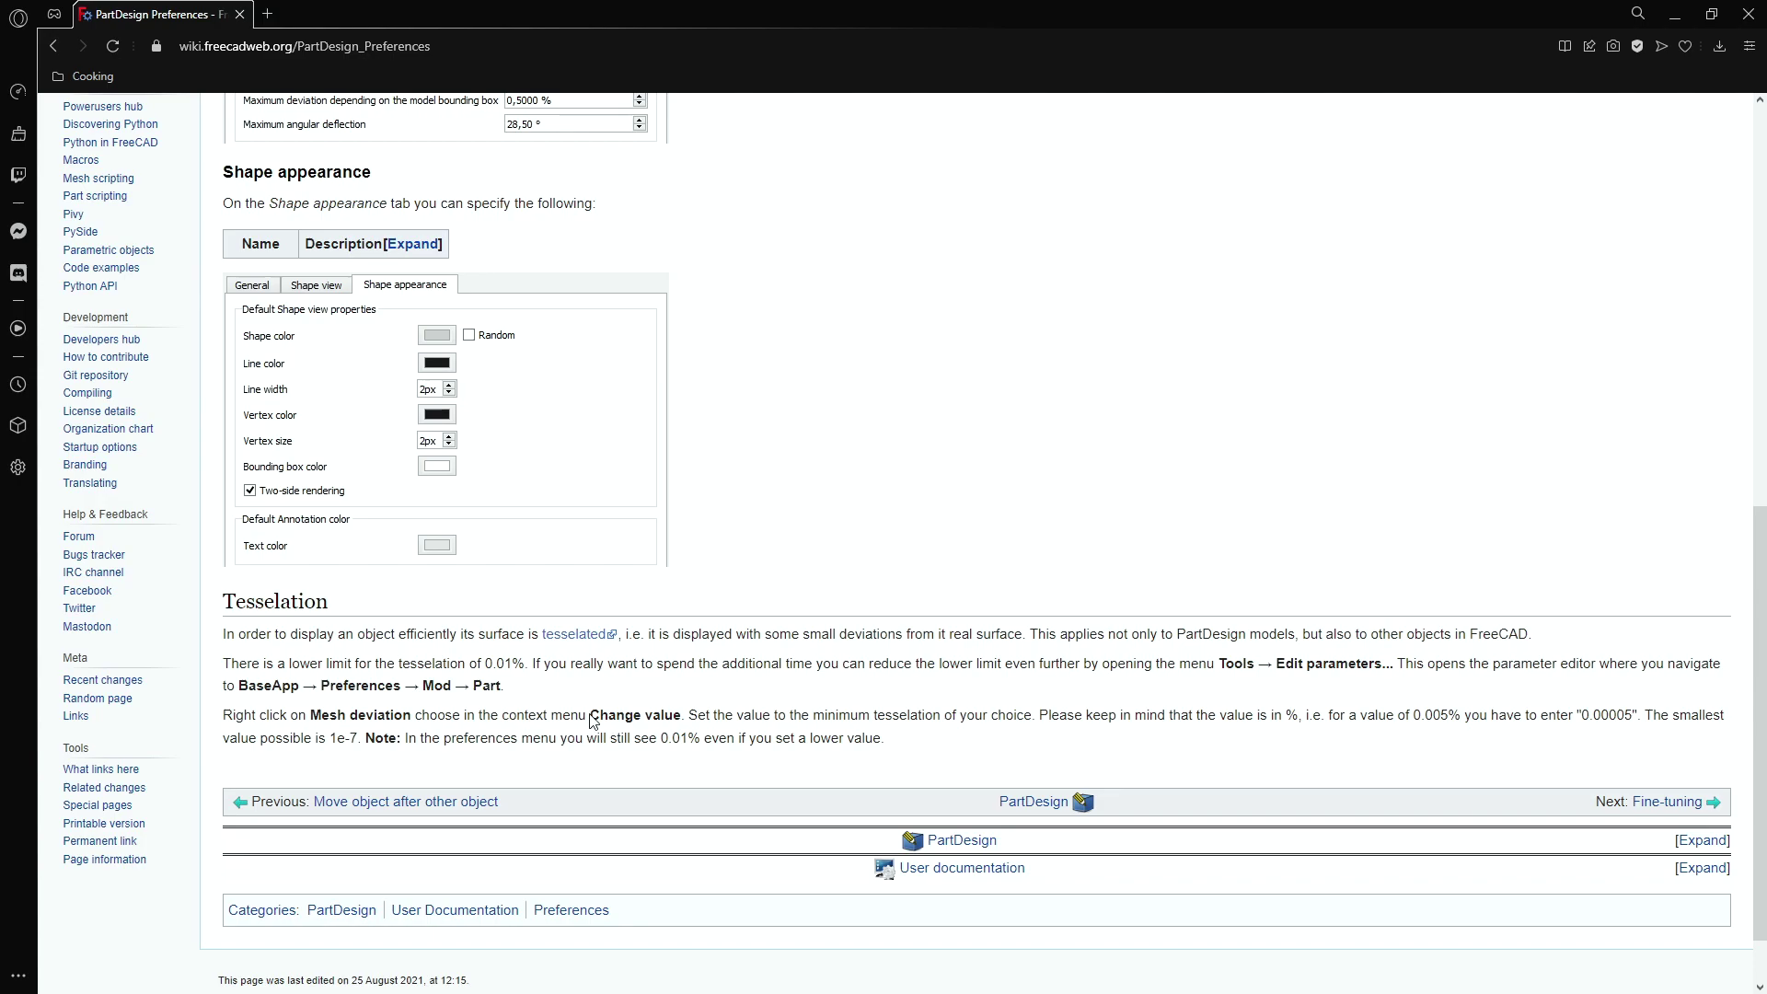
pyautogui.press('super+Down')
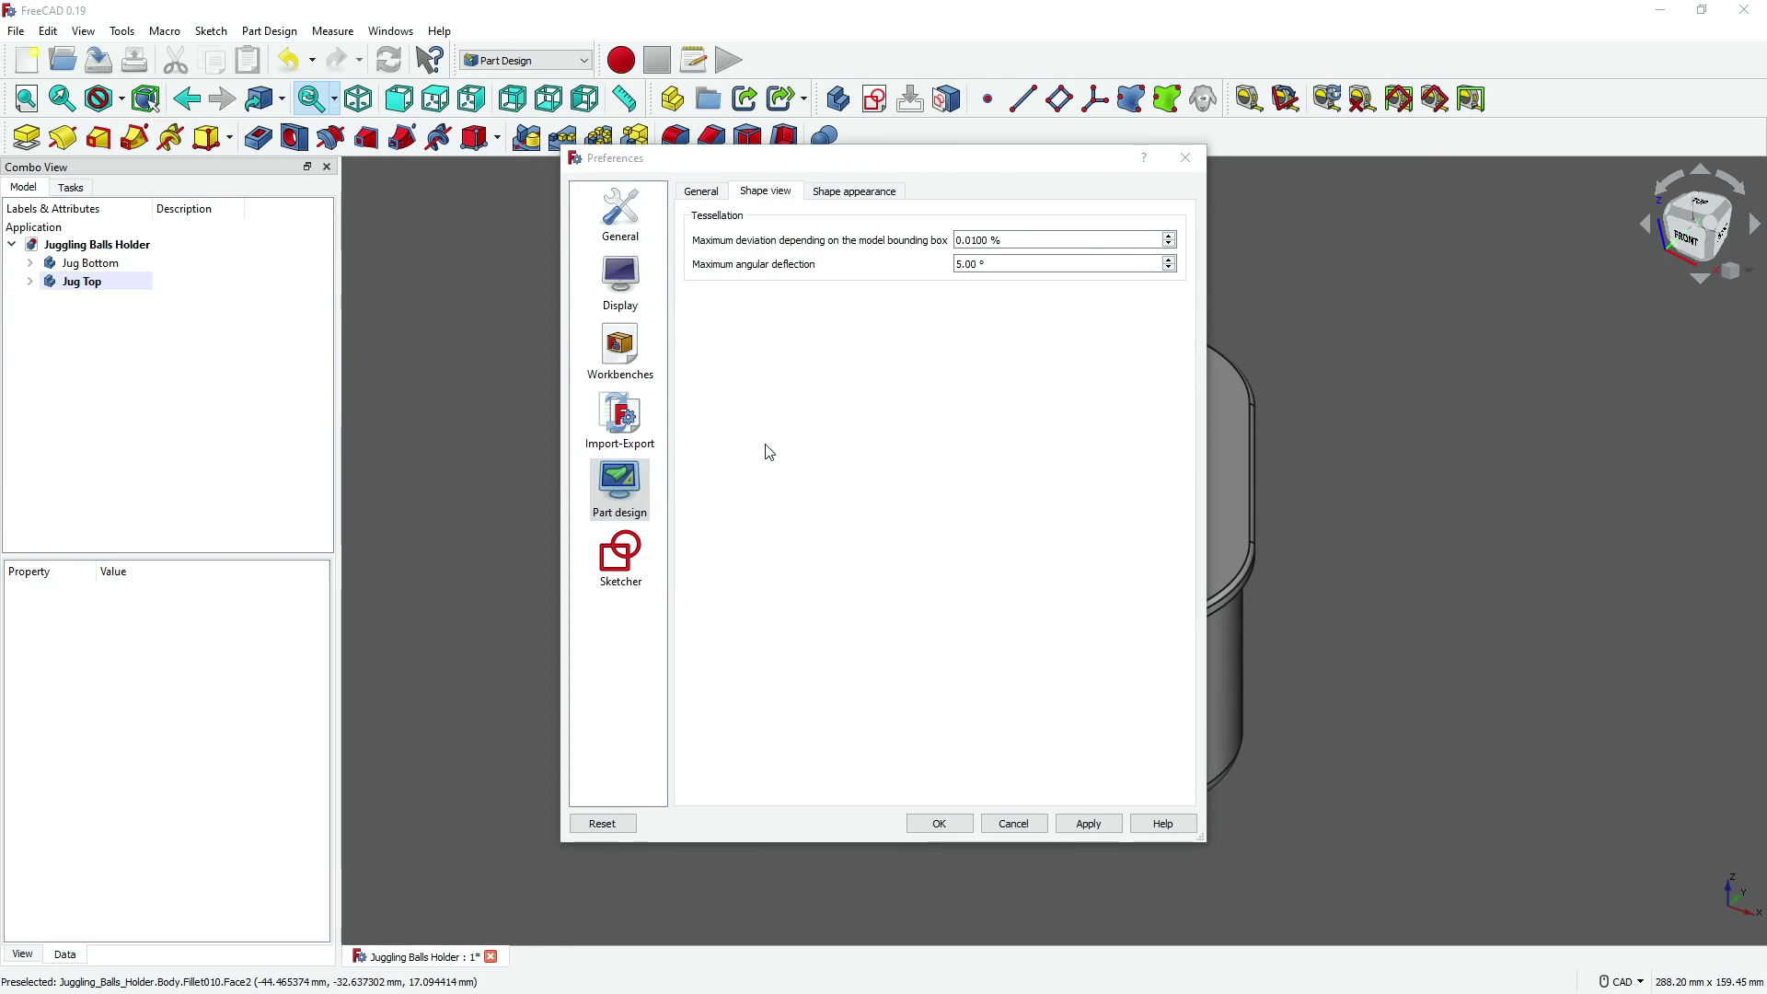
pyautogui.click(1186, 157)
# Inspect the MeshDeviation value in the parameter editor under BaseApp, Preferences, Mod, Part, and close the editor without changing it
pyautogui.click(332, 30)
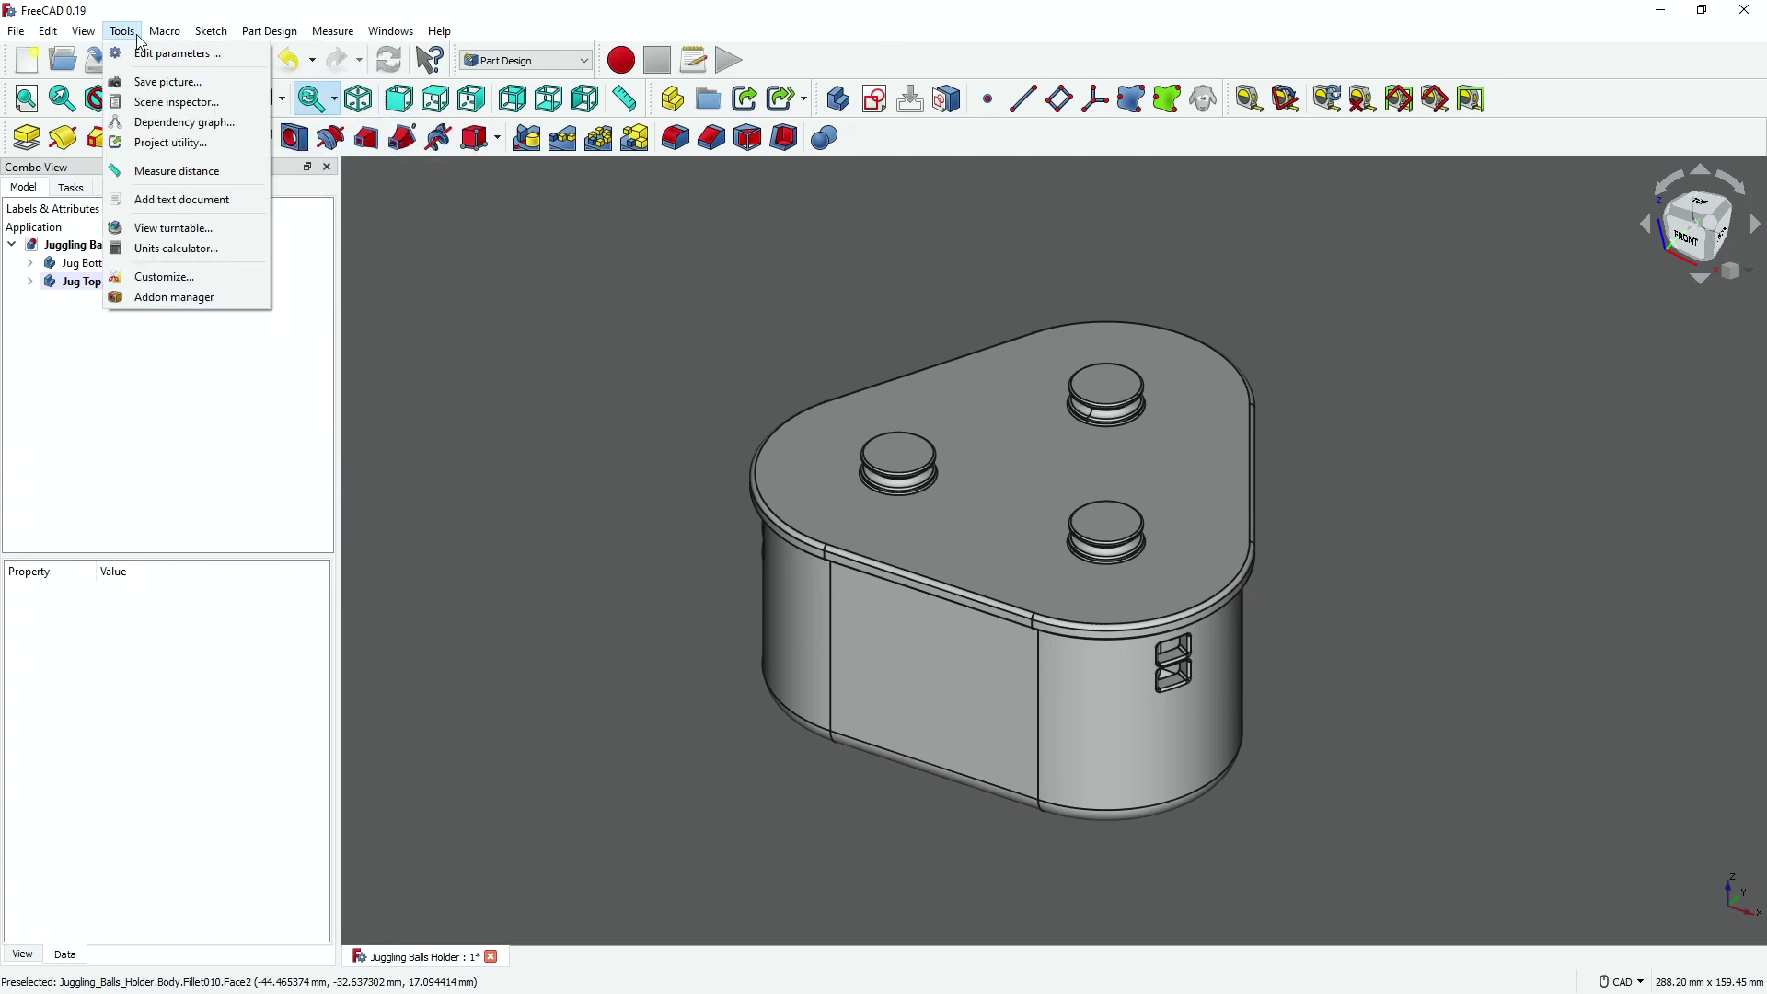
pyautogui.click(182, 59)
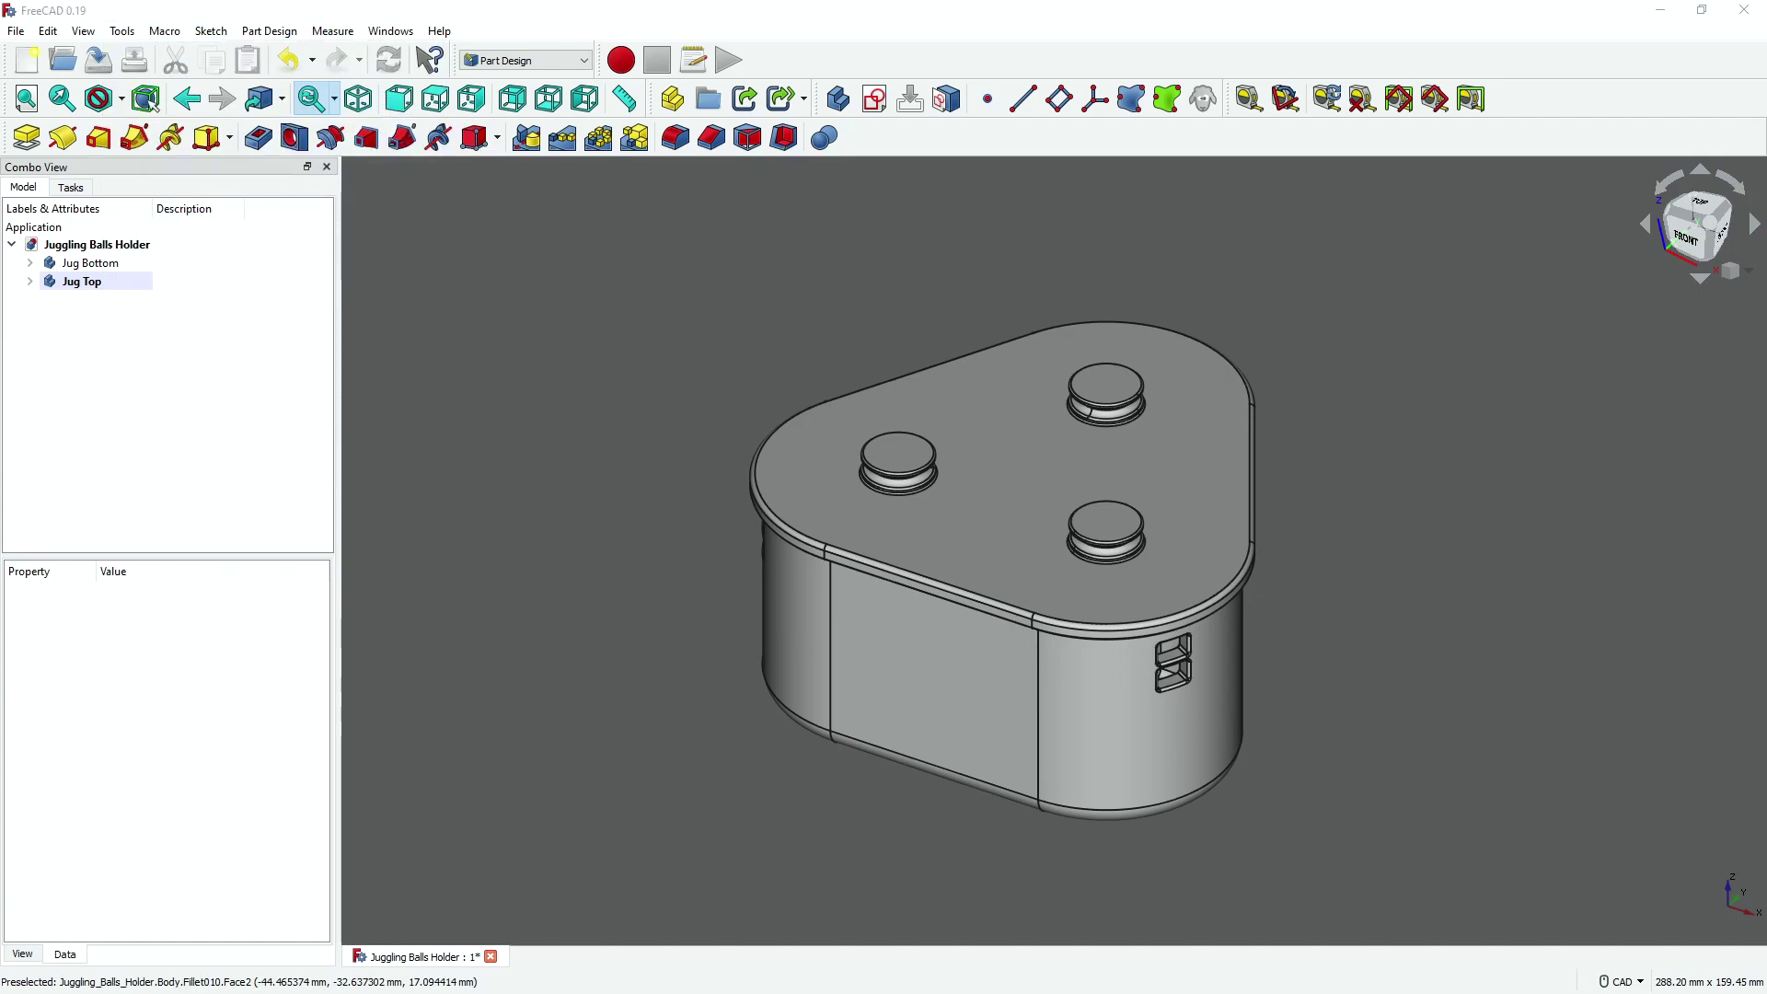
pyautogui.moveTo(742, 247); pyautogui.dragTo(823, 225)
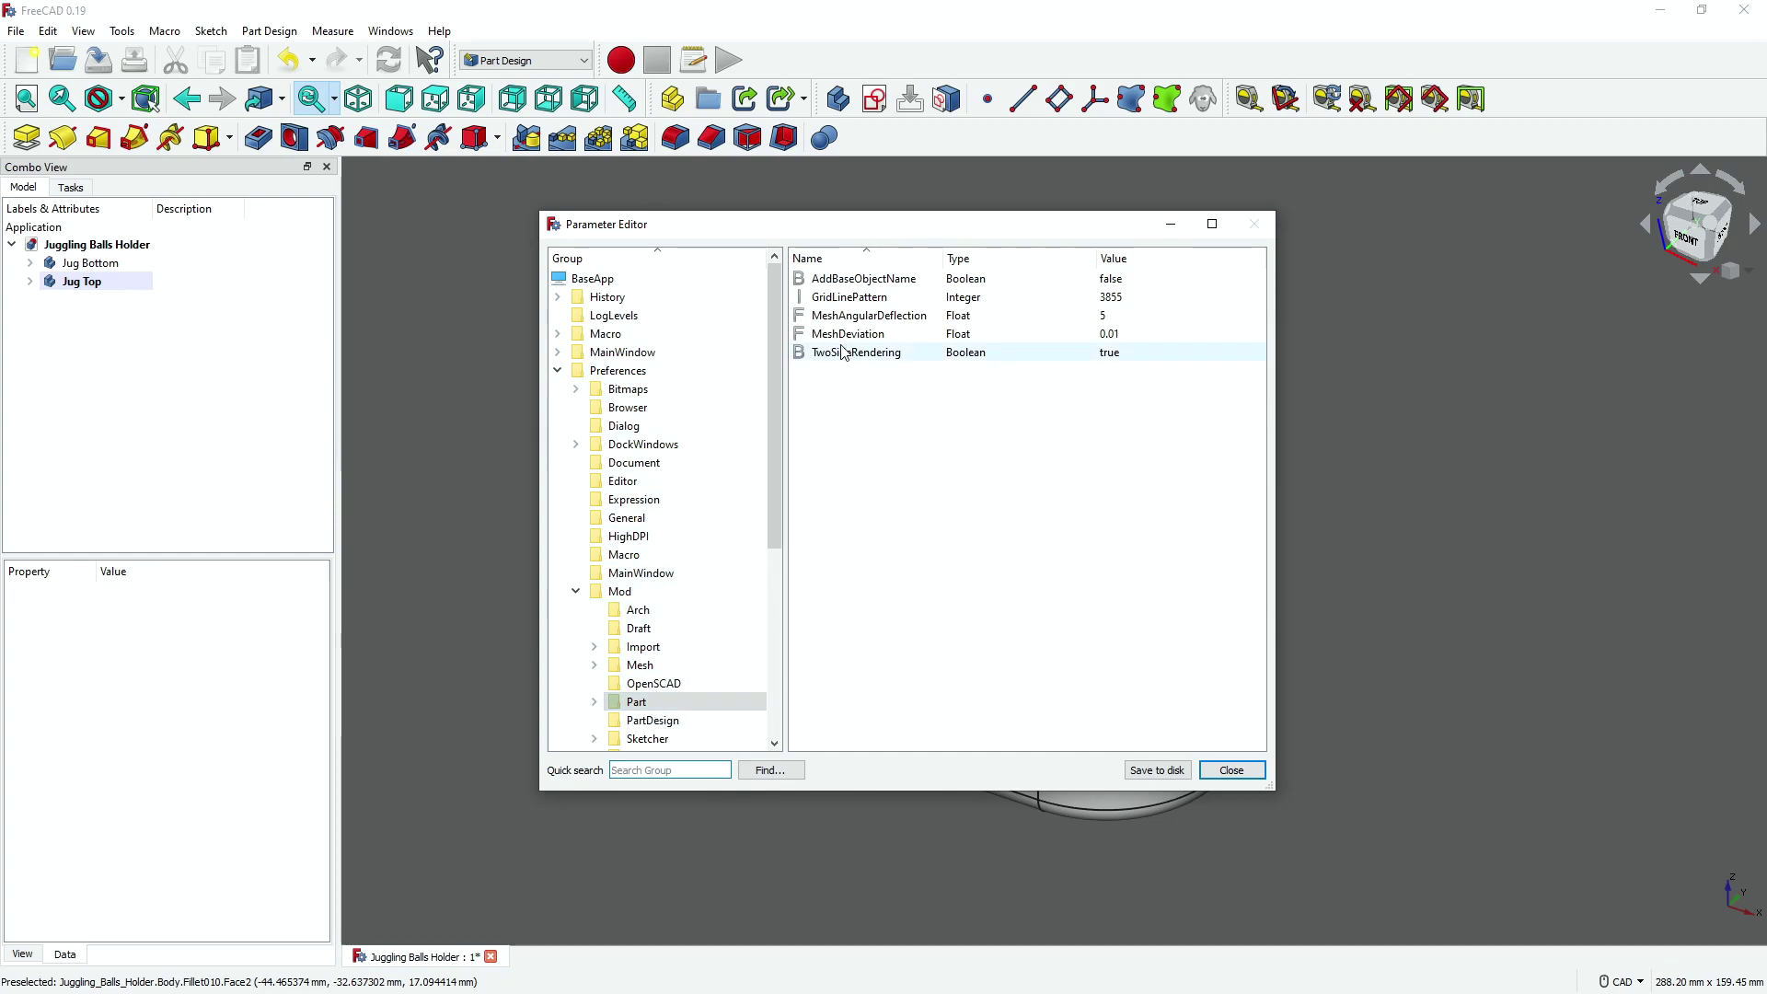
pyautogui.rightClick(879, 338)
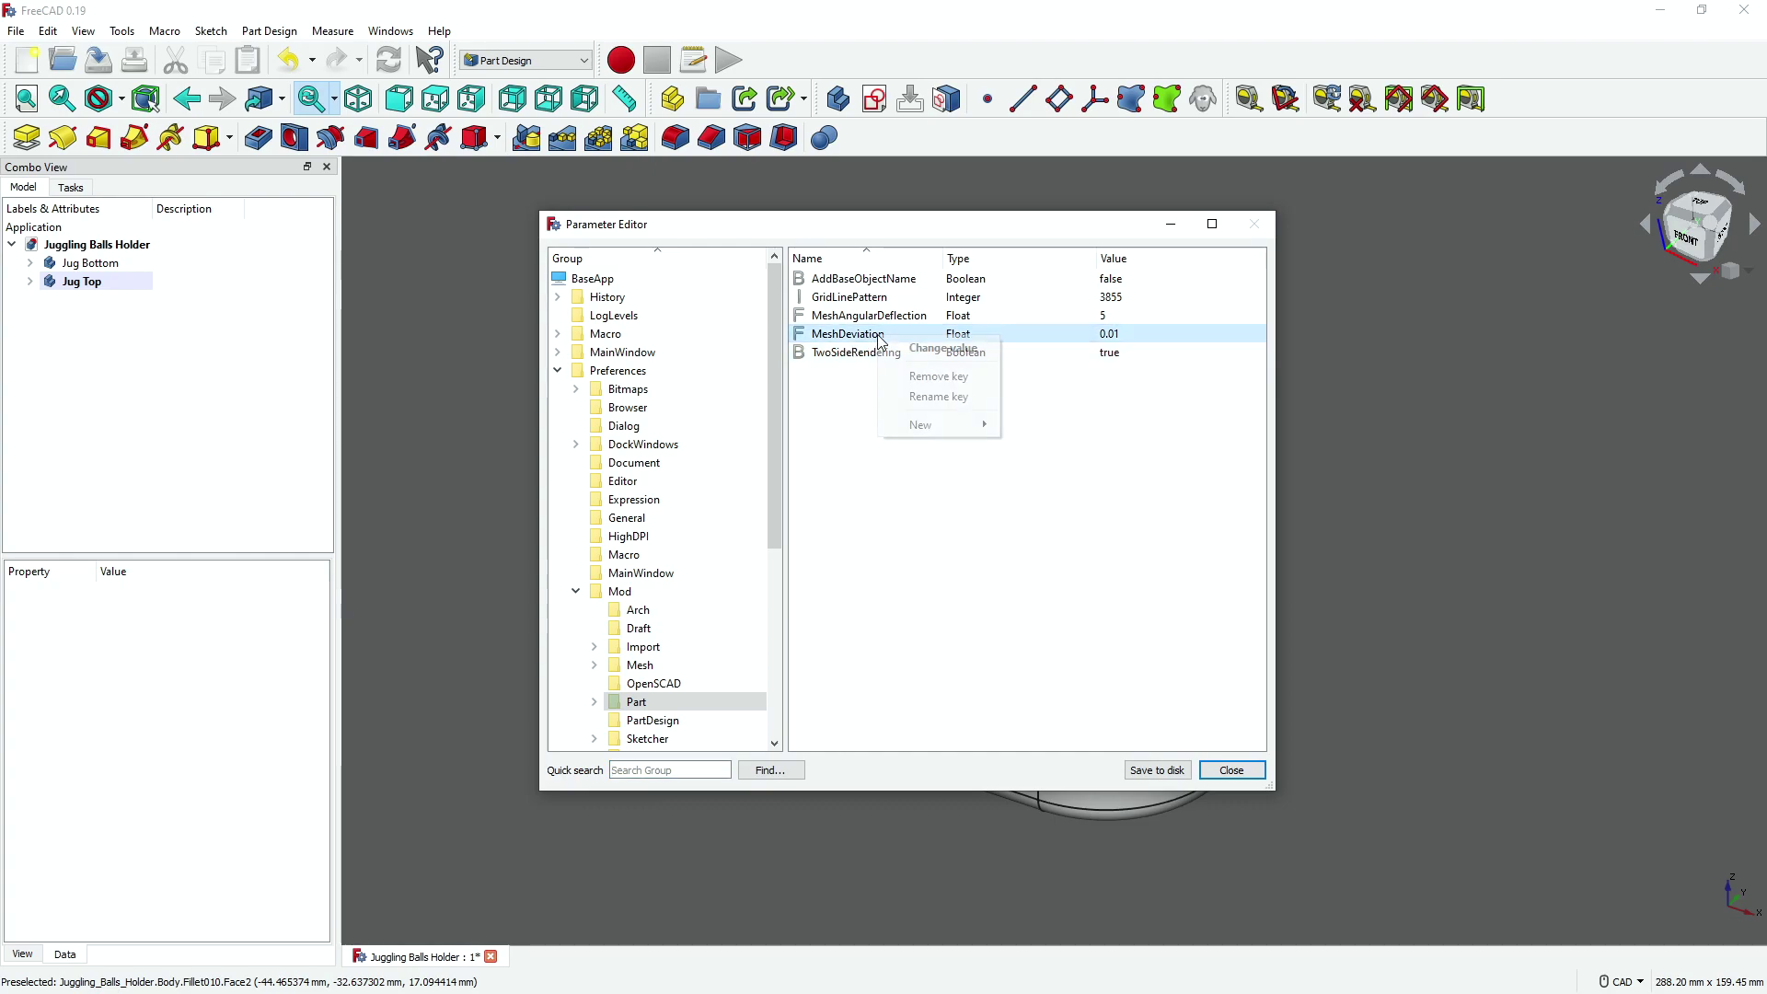
pyautogui.click(940, 348)
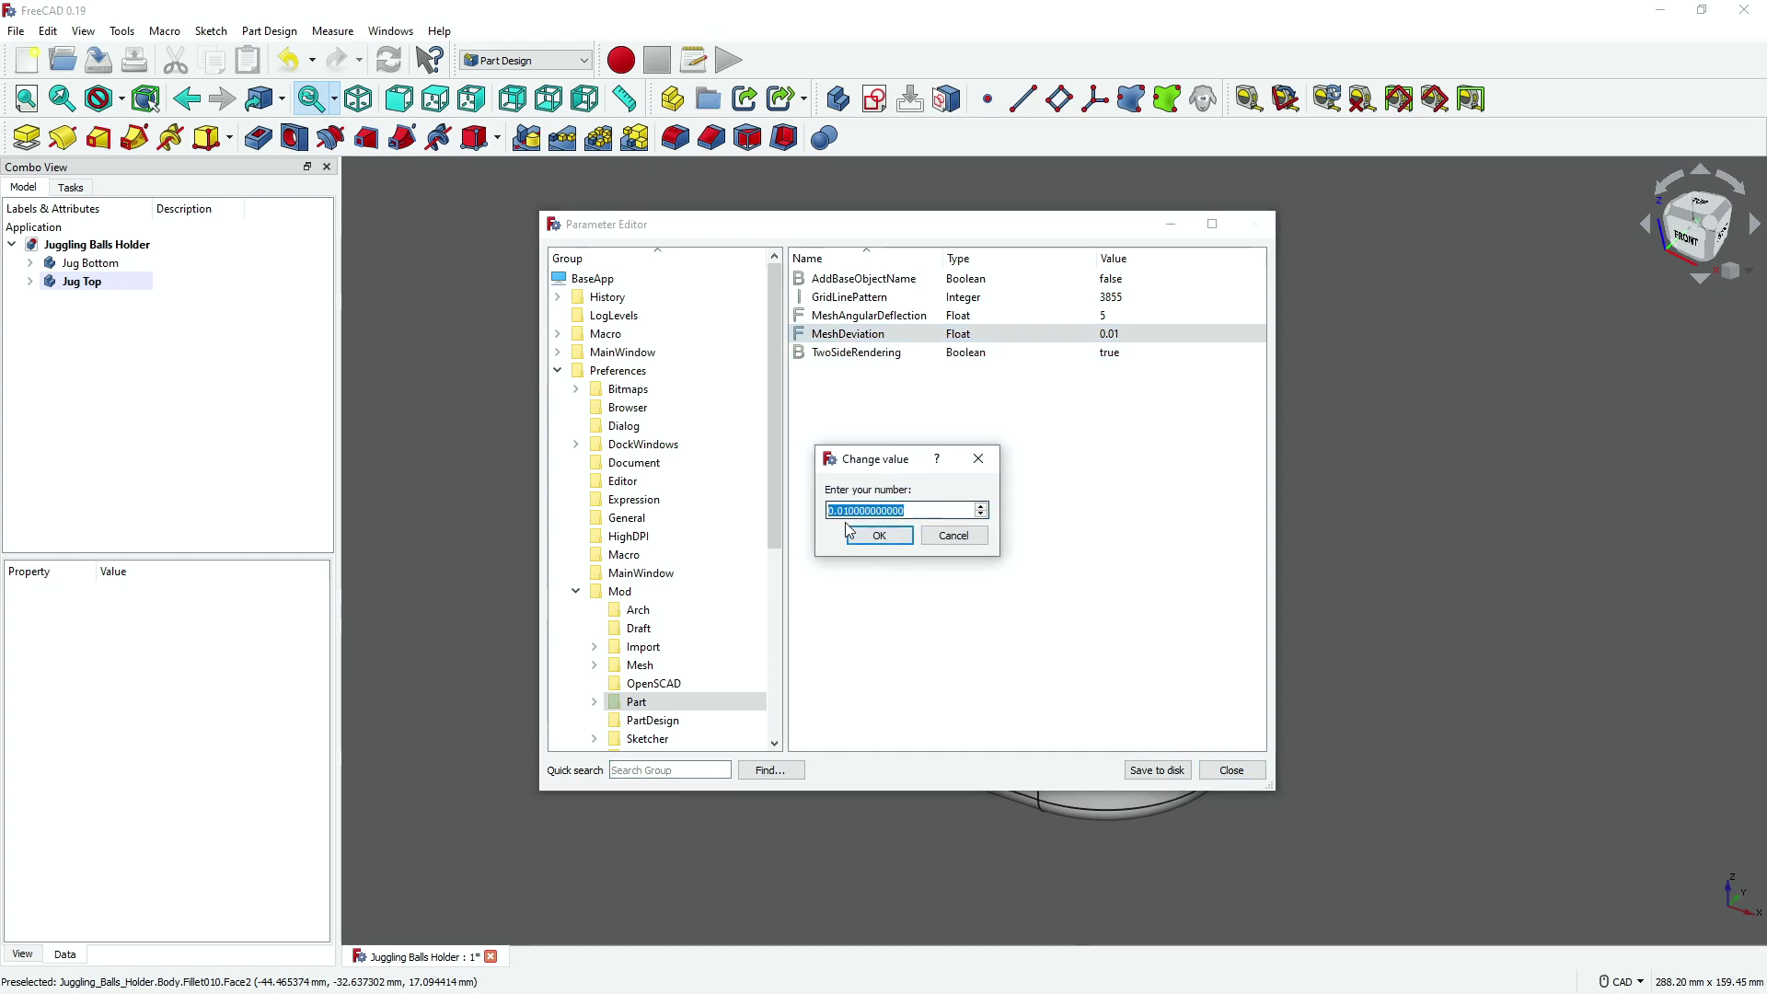
pyautogui.click(953, 536)
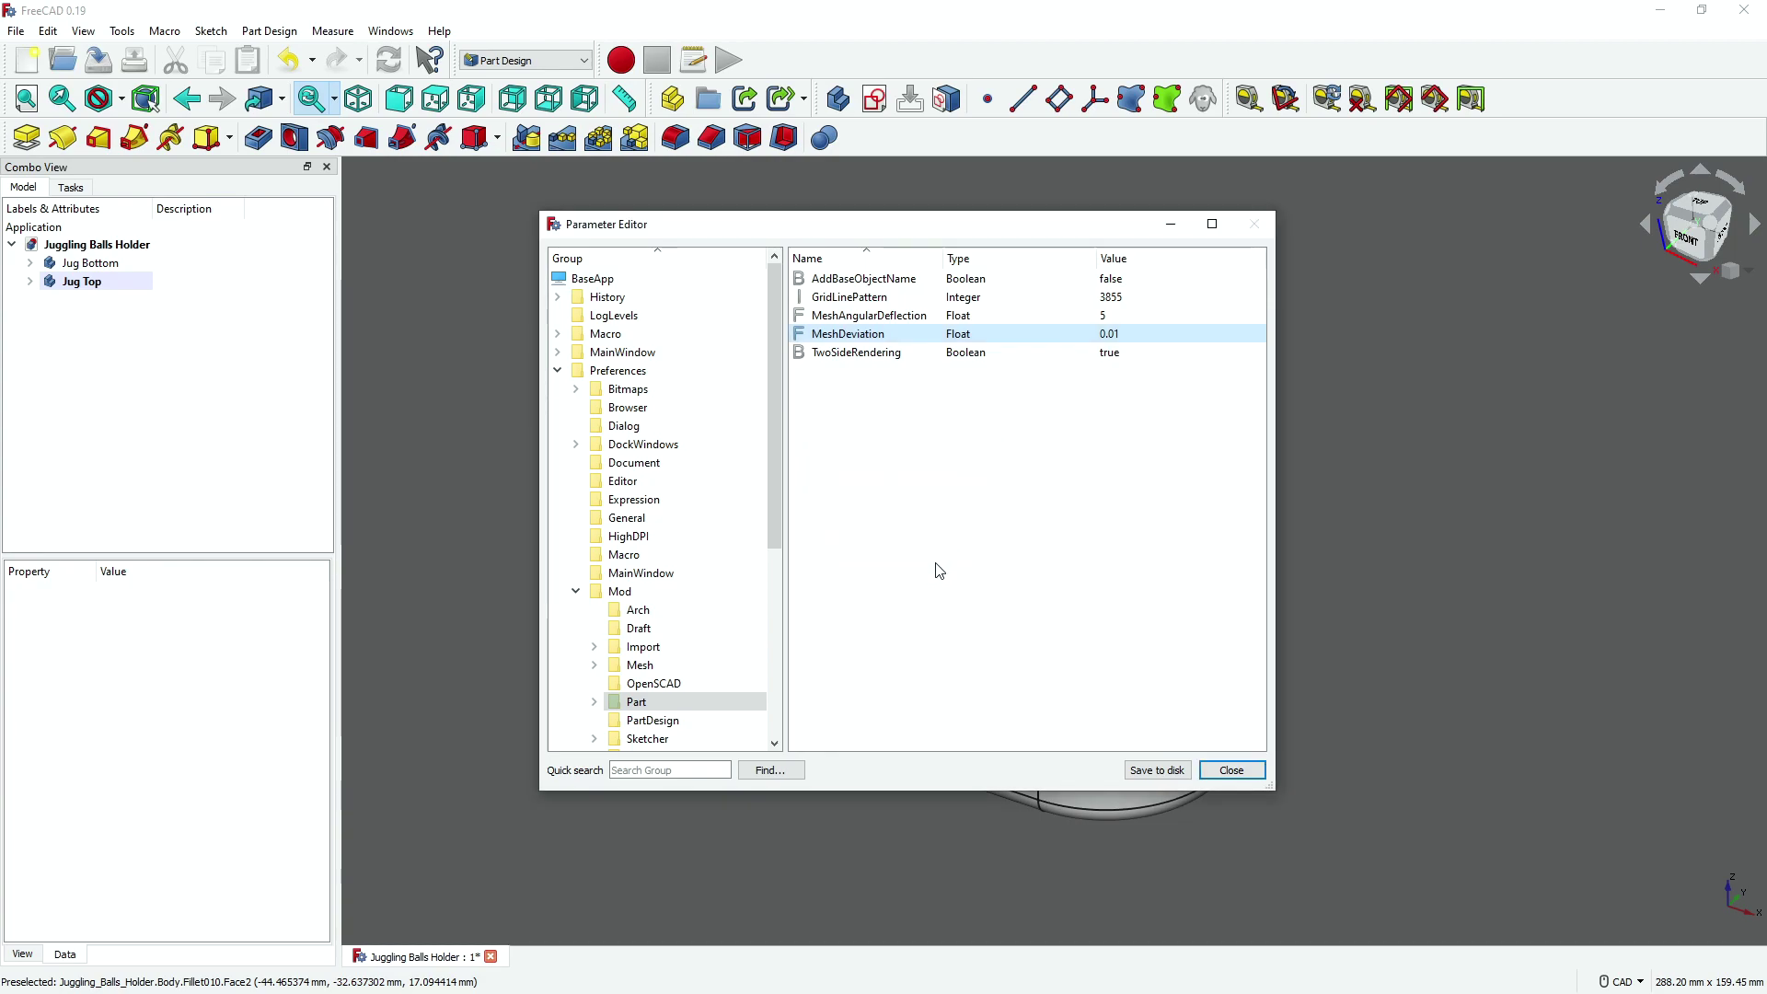
pyautogui.click(1232, 770)
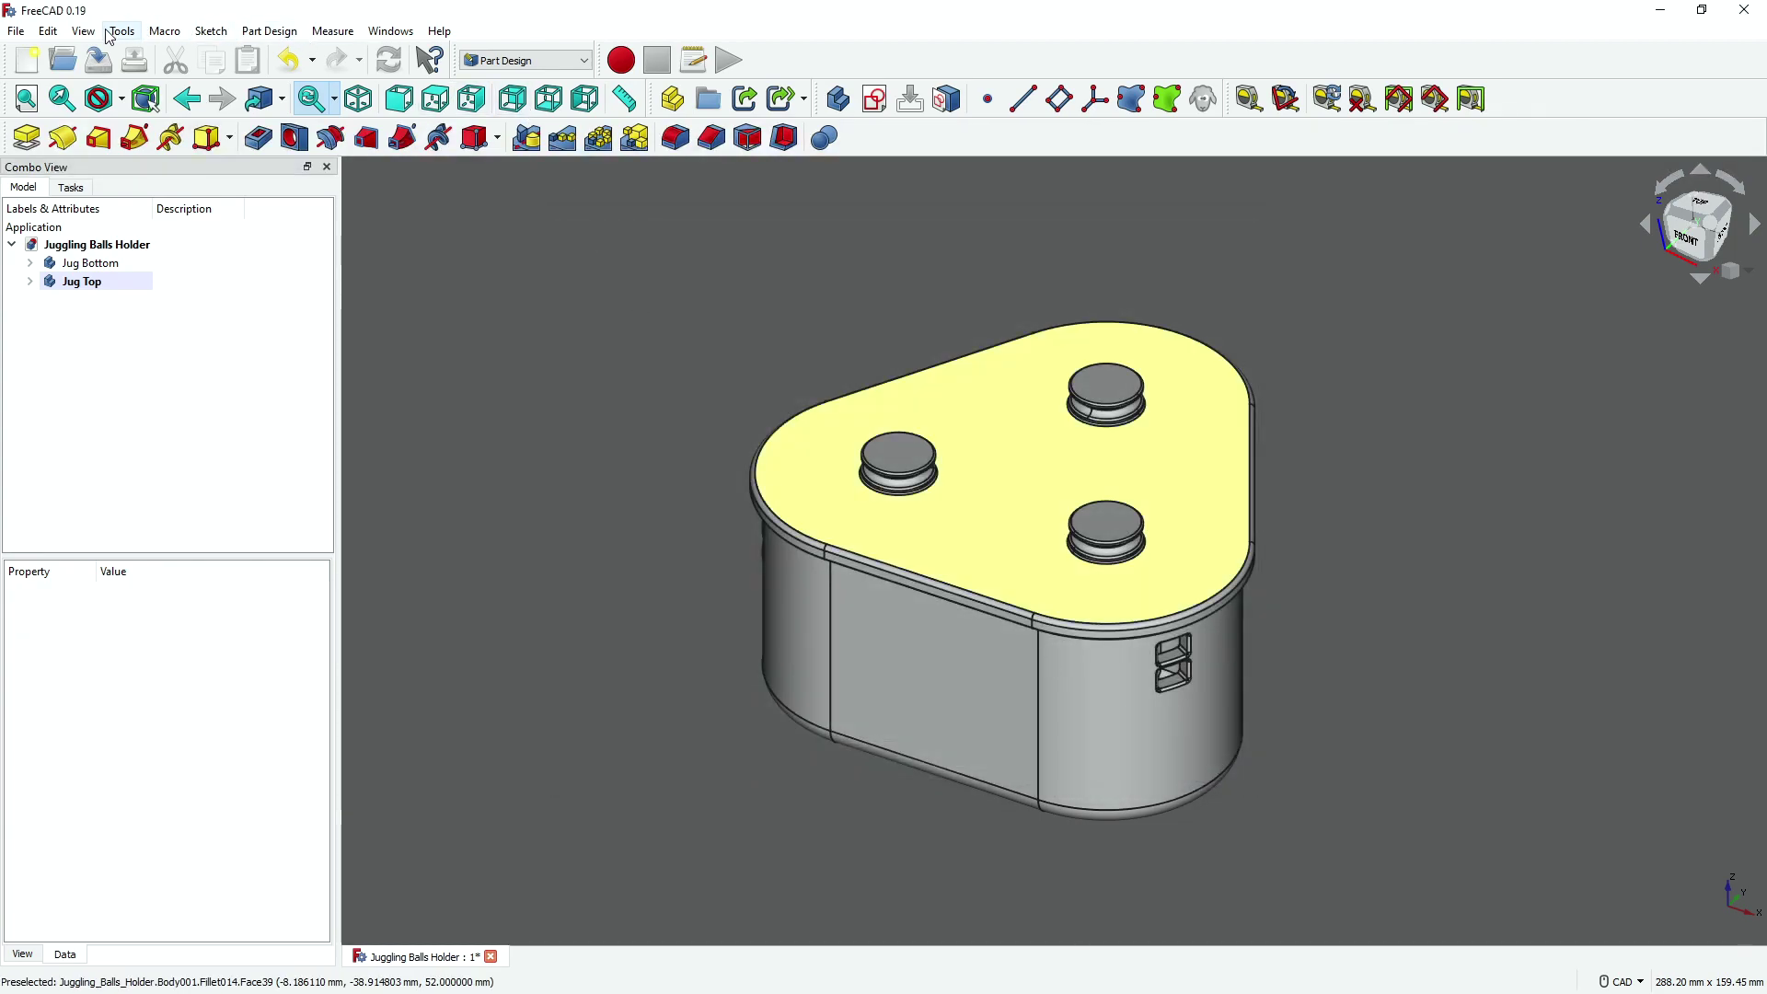
# Review the Part design tessellation values and the 3D view rendering settings in the preferences, and leave without changes
pyautogui.click(48, 30)
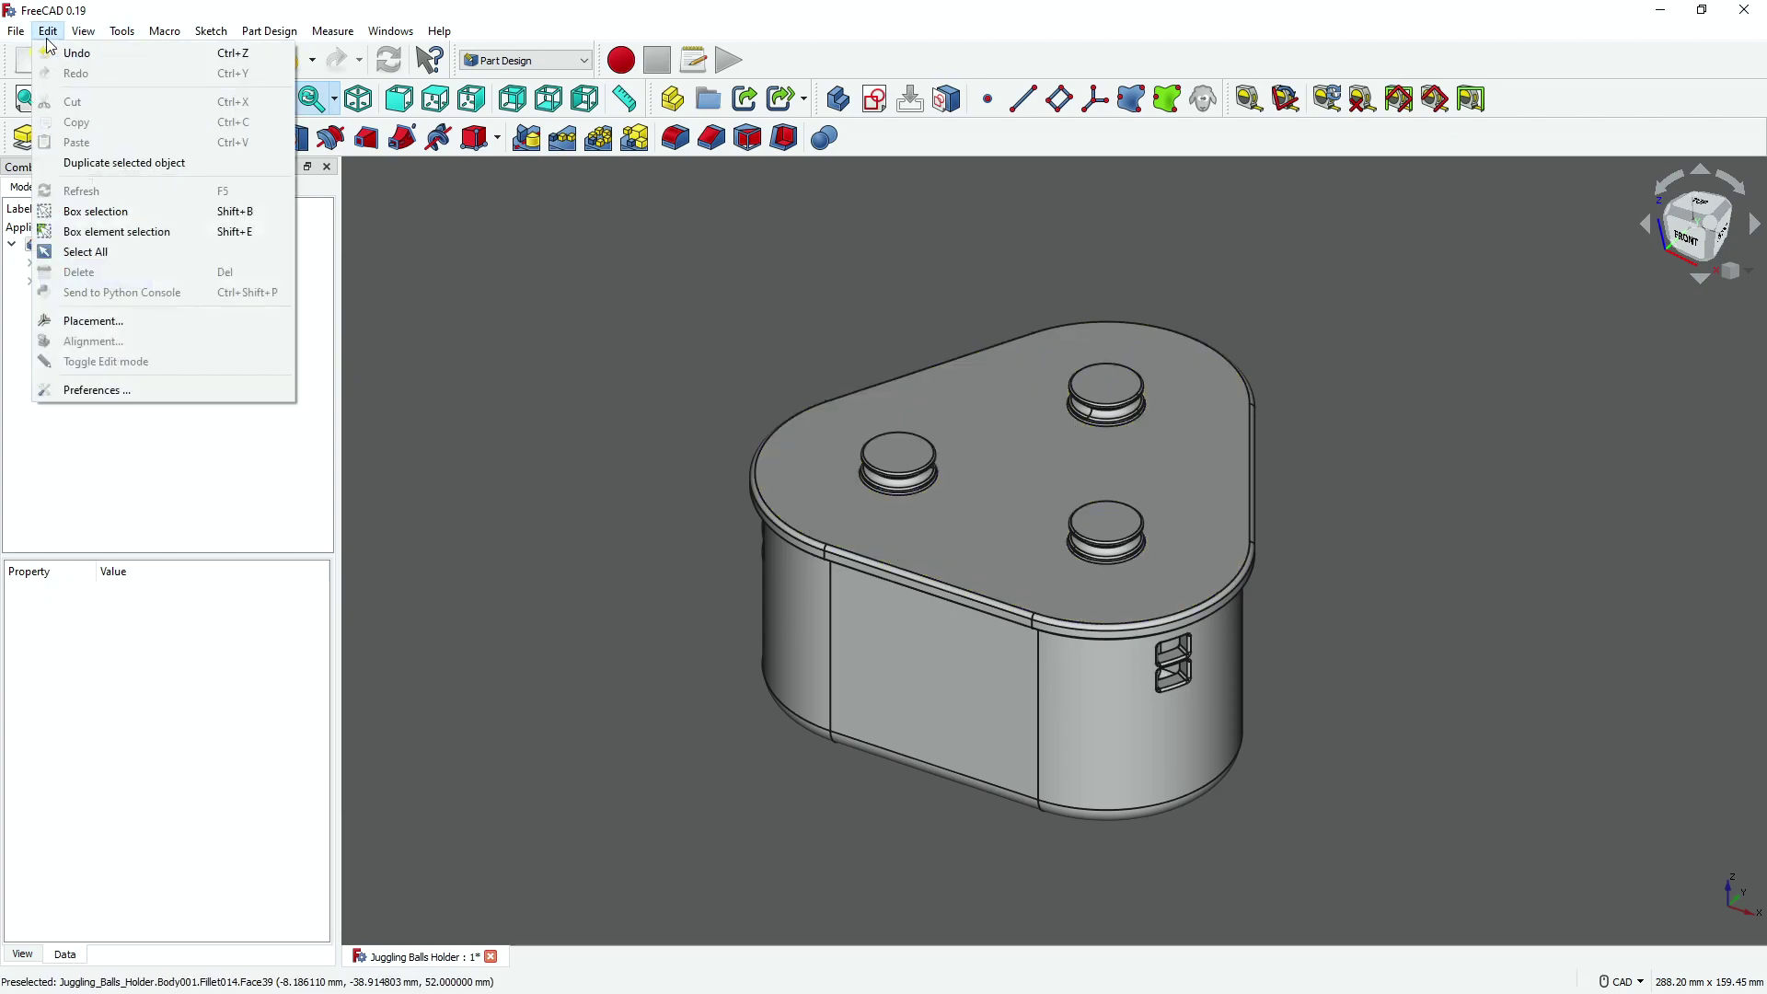
pyautogui.click(122, 389)
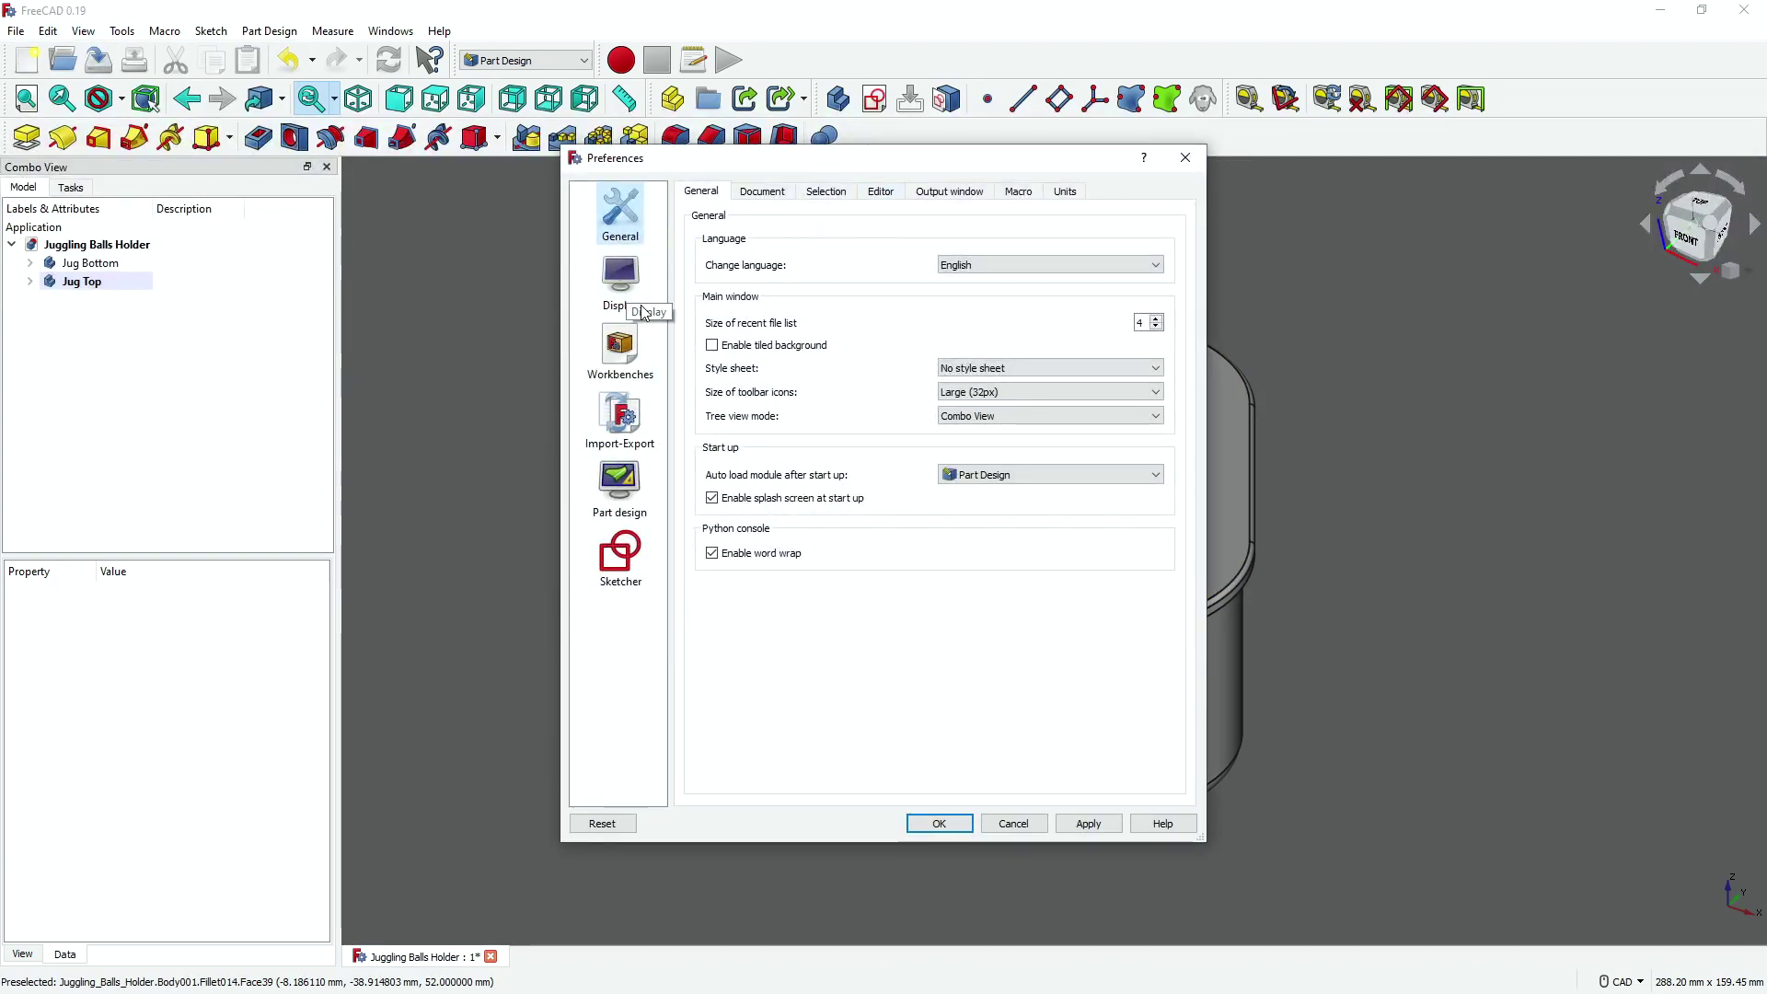
pyautogui.click(619, 488)
pyautogui.click(760, 190)
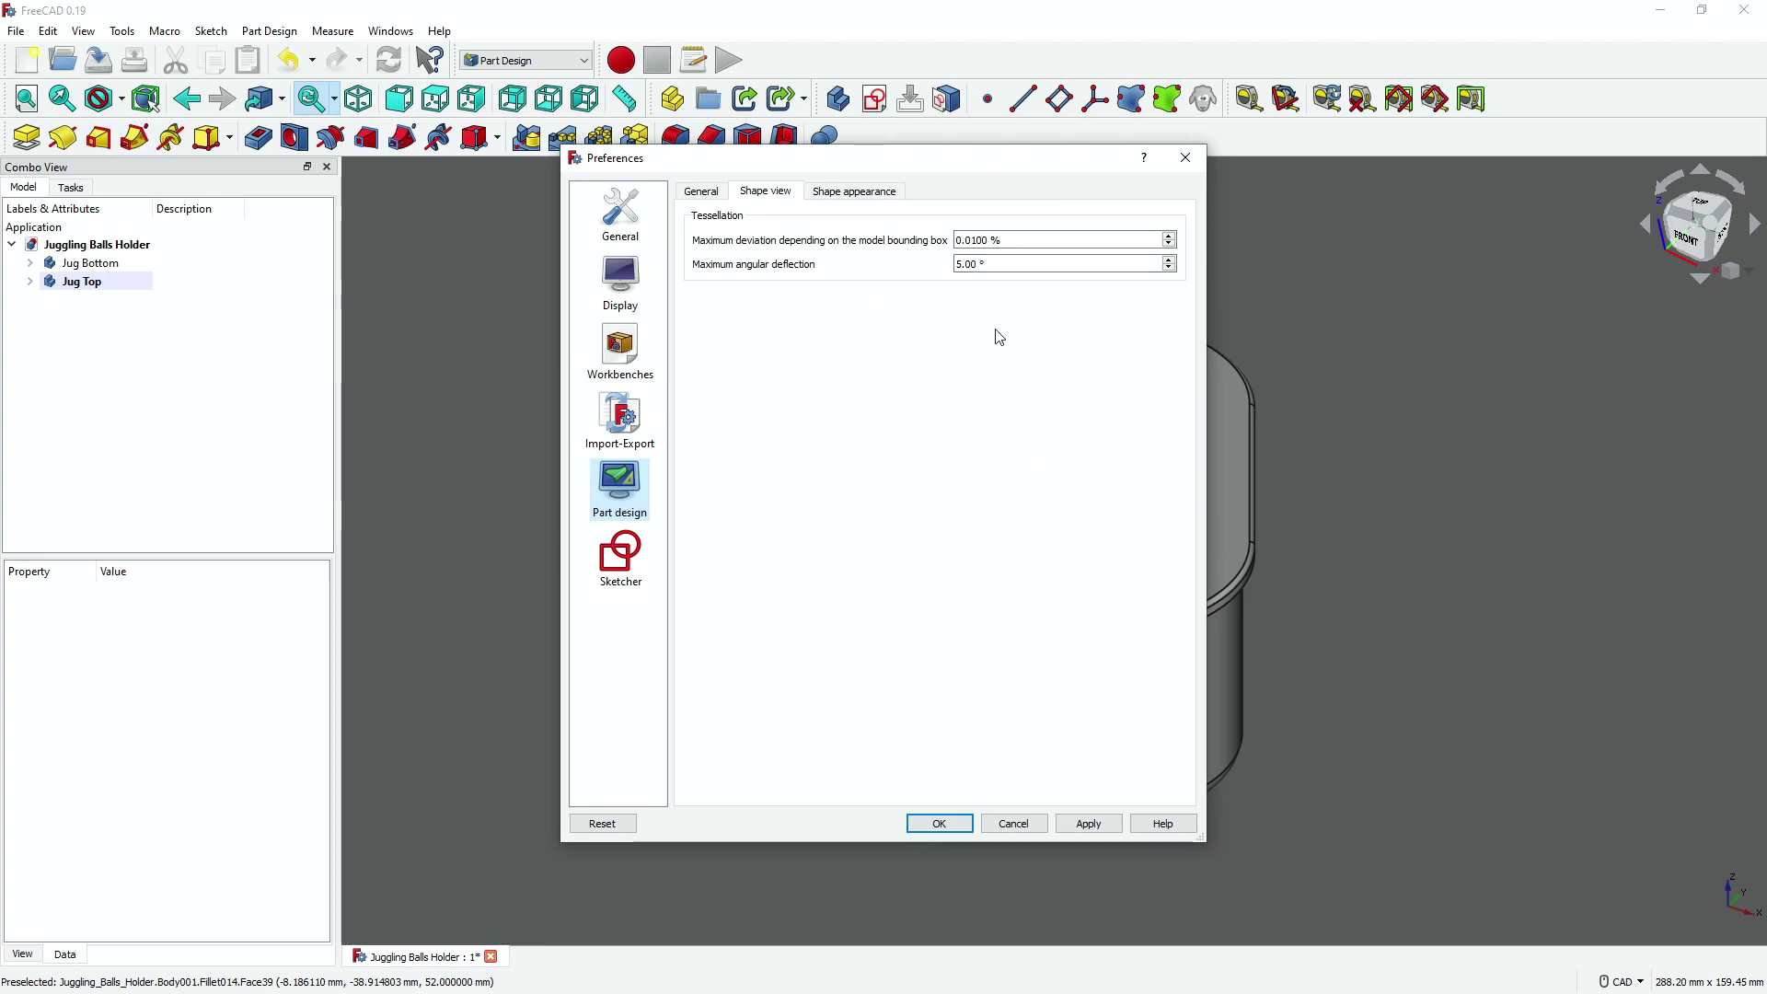
pyautogui.click(619, 283)
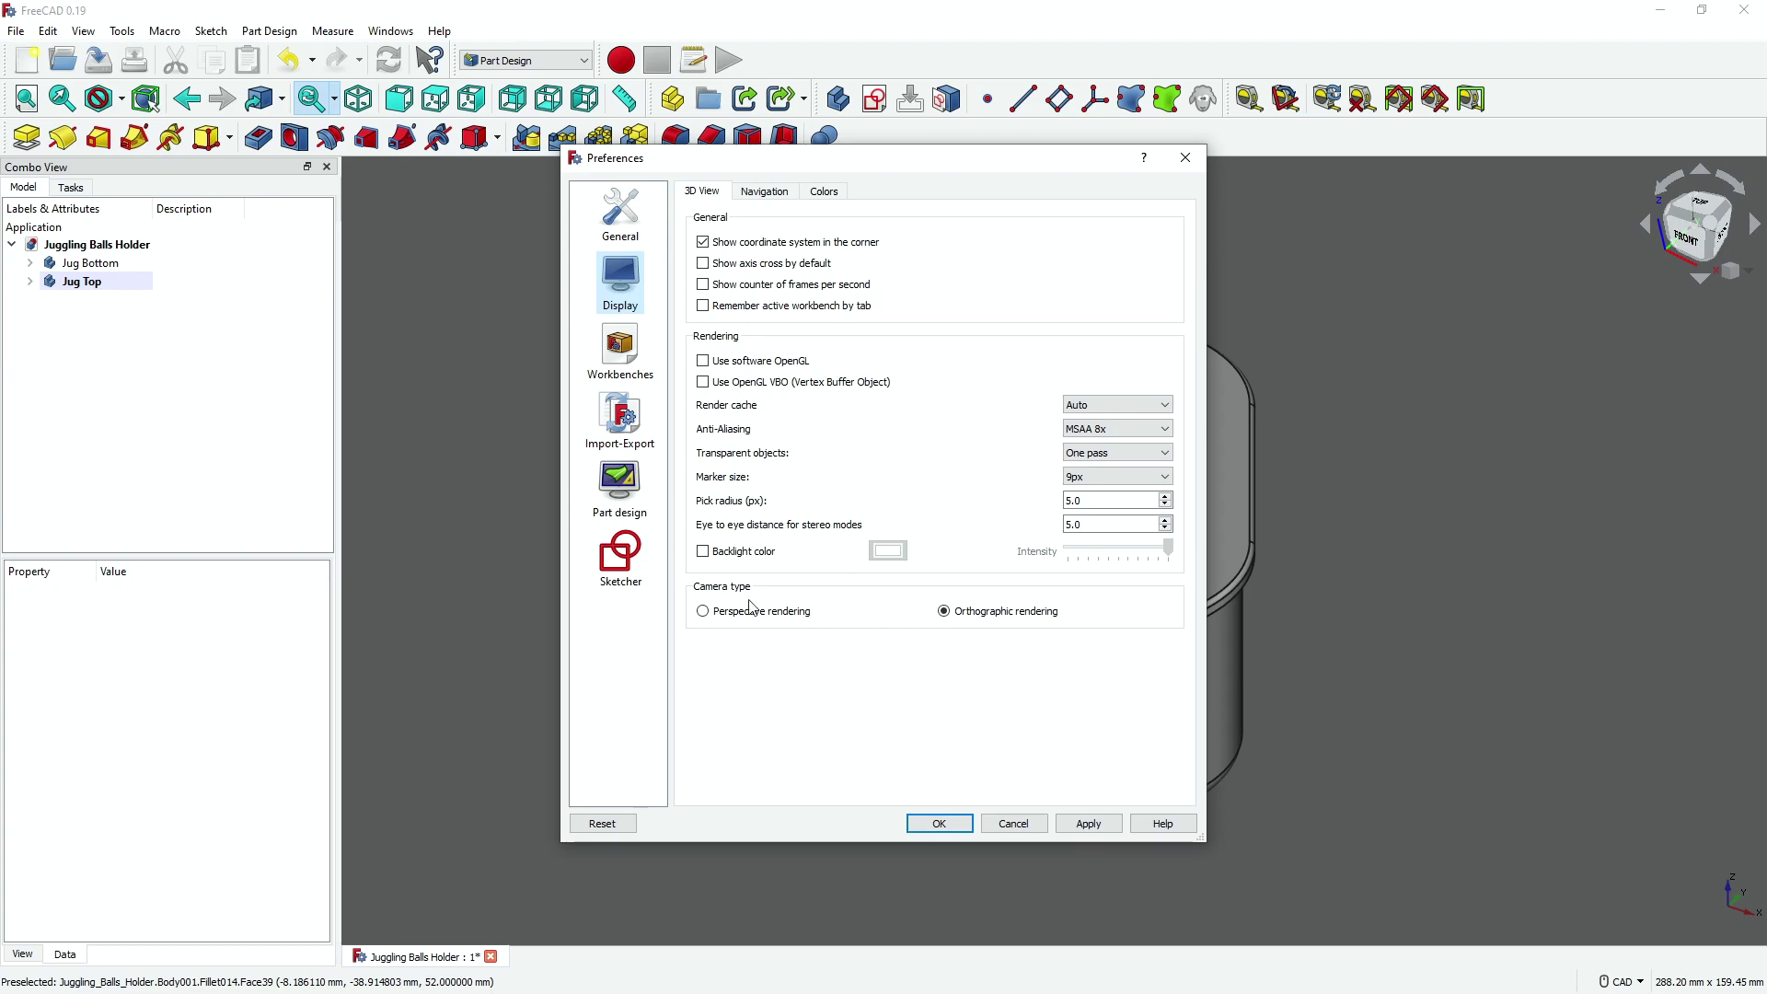
pyautogui.click(1013, 823)
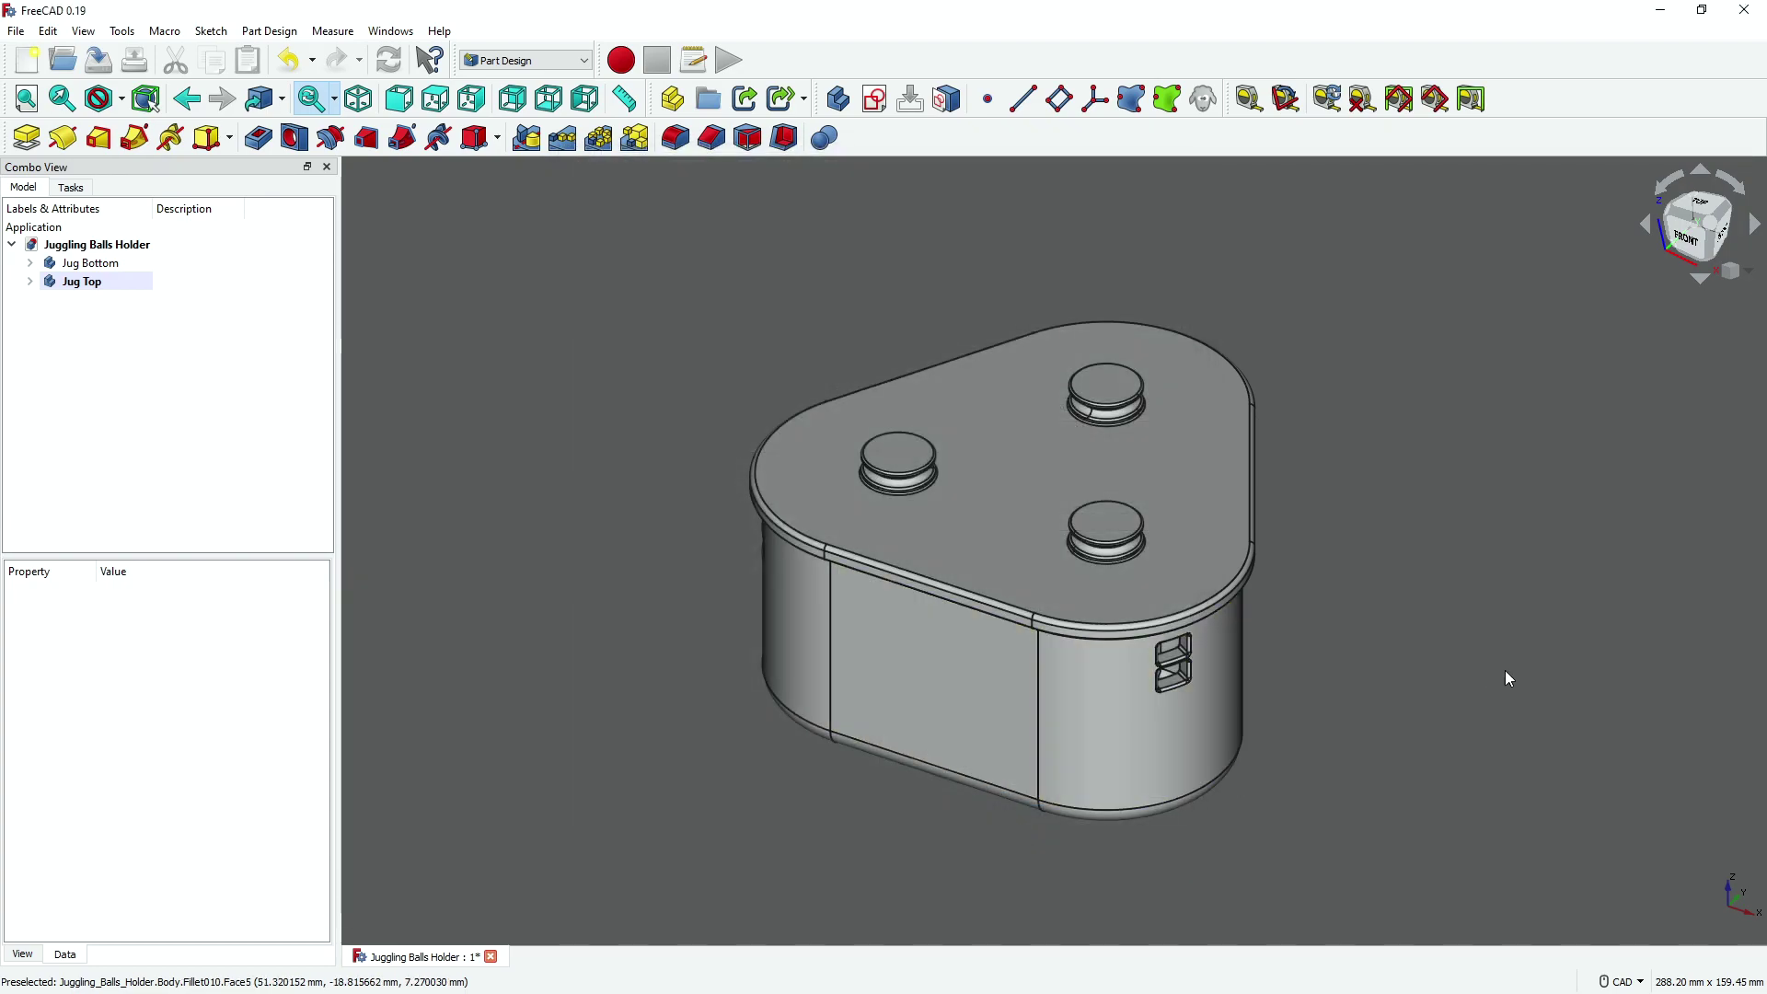